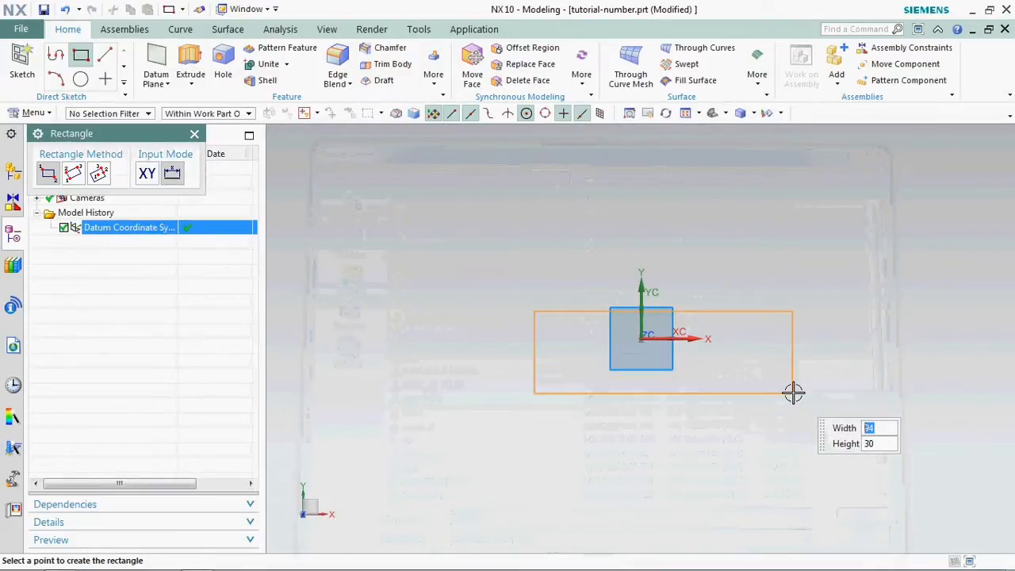
- Sketch a rectangle about 94 by 30 mm around the origin and set its width to 100 mm
click(793, 391)
click(195, 134)
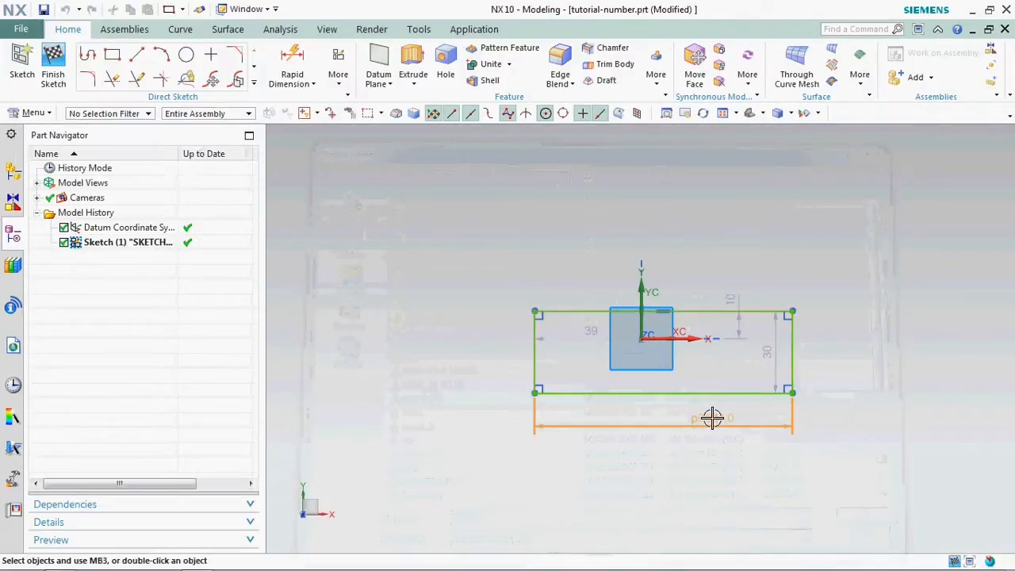
double_click(713, 418)
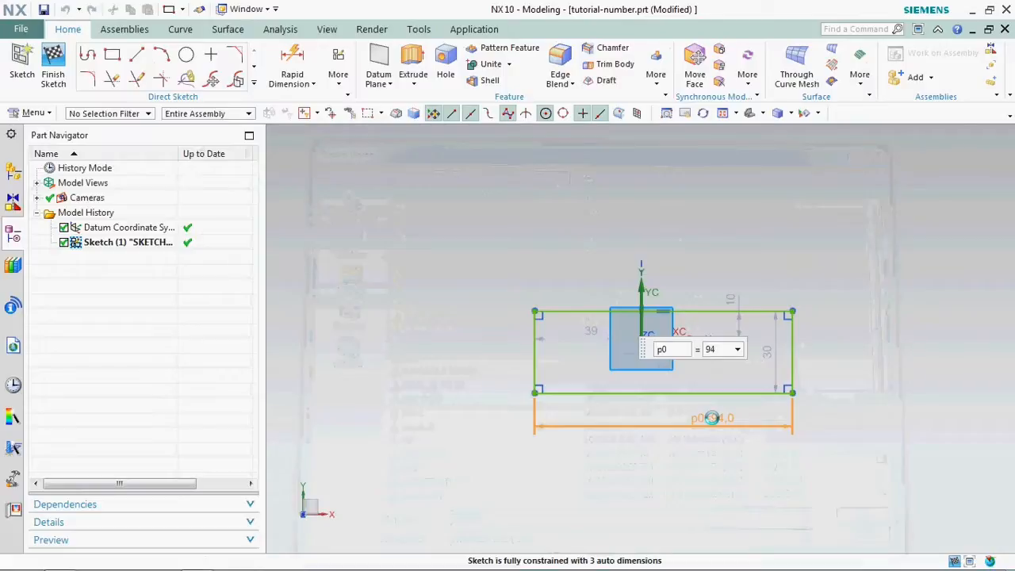
text(100)
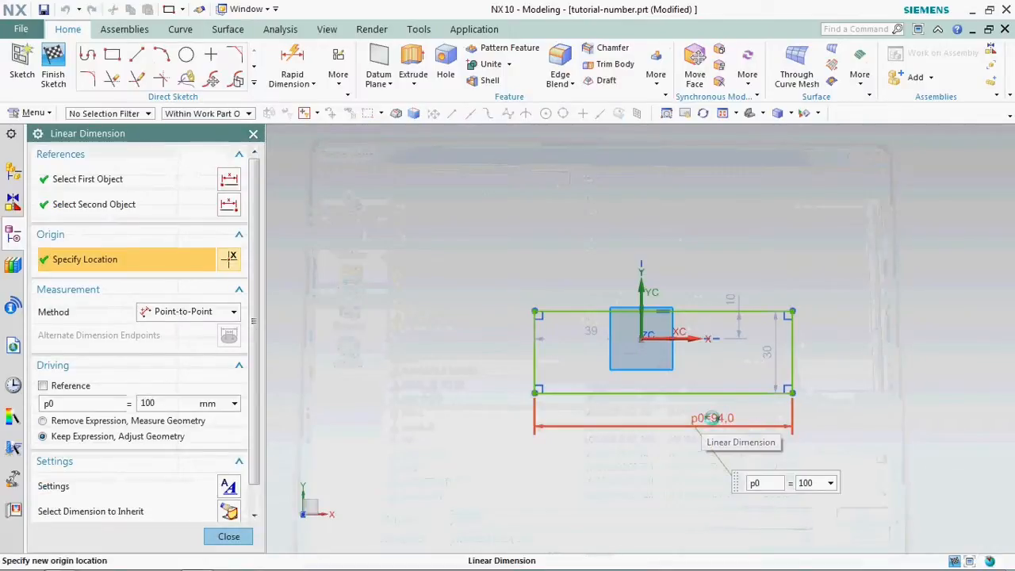
key(Return)
key(Escape)
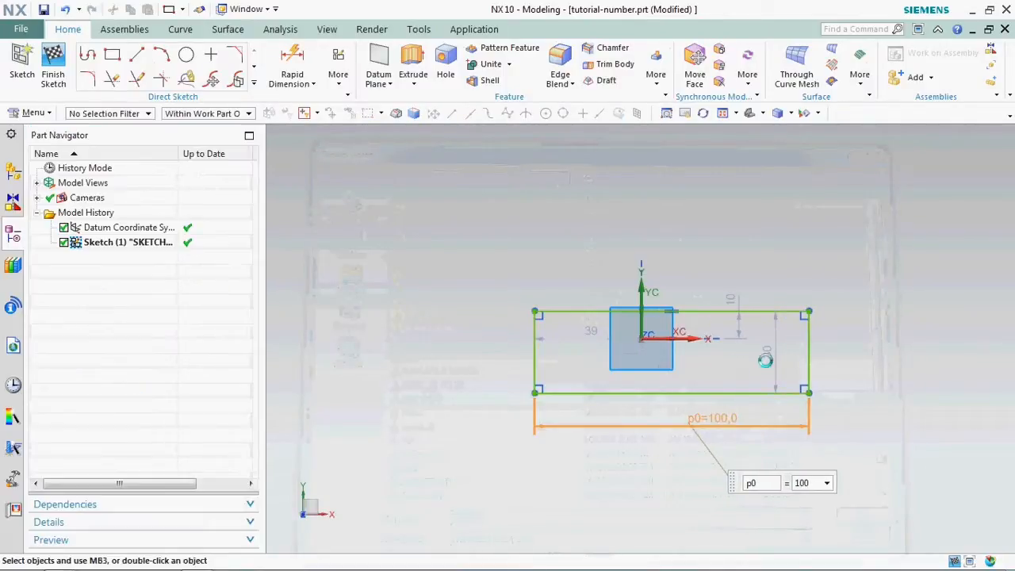
- Move the rectangle's height dimension outside the profile and set it to 40 mm
drag(778, 349, 843, 333)
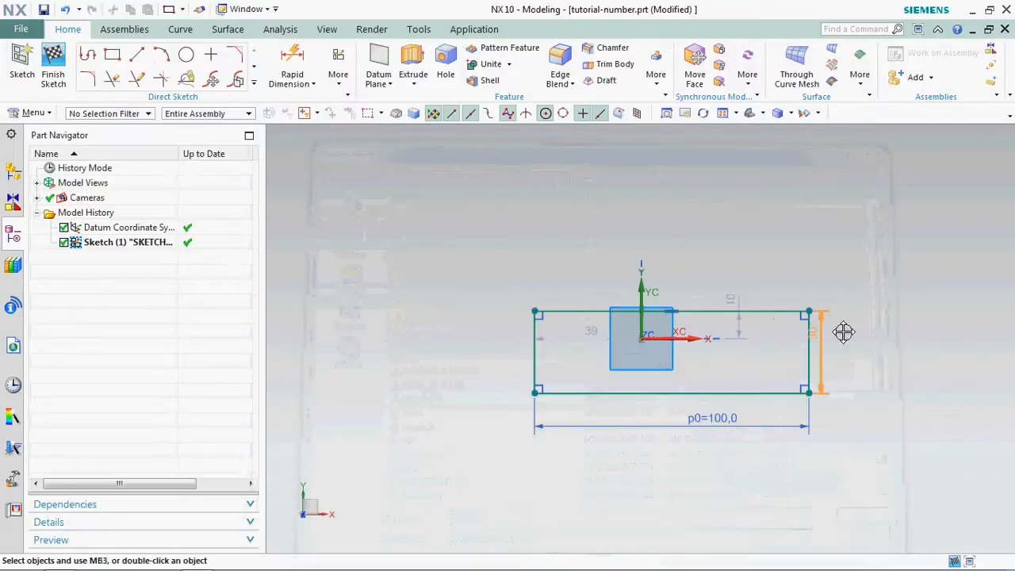
double_click(843, 333)
text(40)
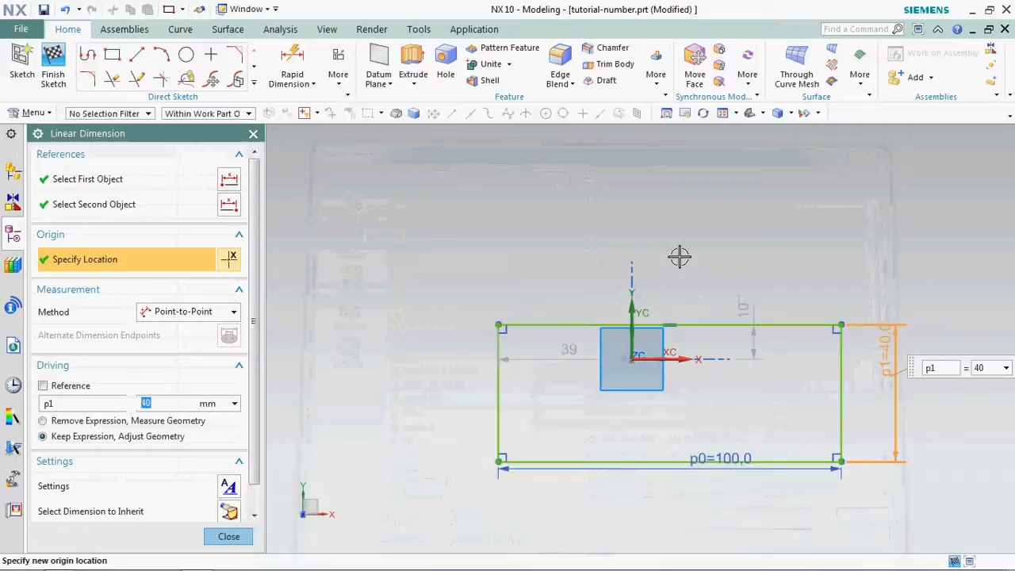
key(Return)
- Centre the rectangle on the origin by setting its left-edge distance to 50 mm and its upper-edge distance to 20 mm
drag(563, 352, 570, 275)
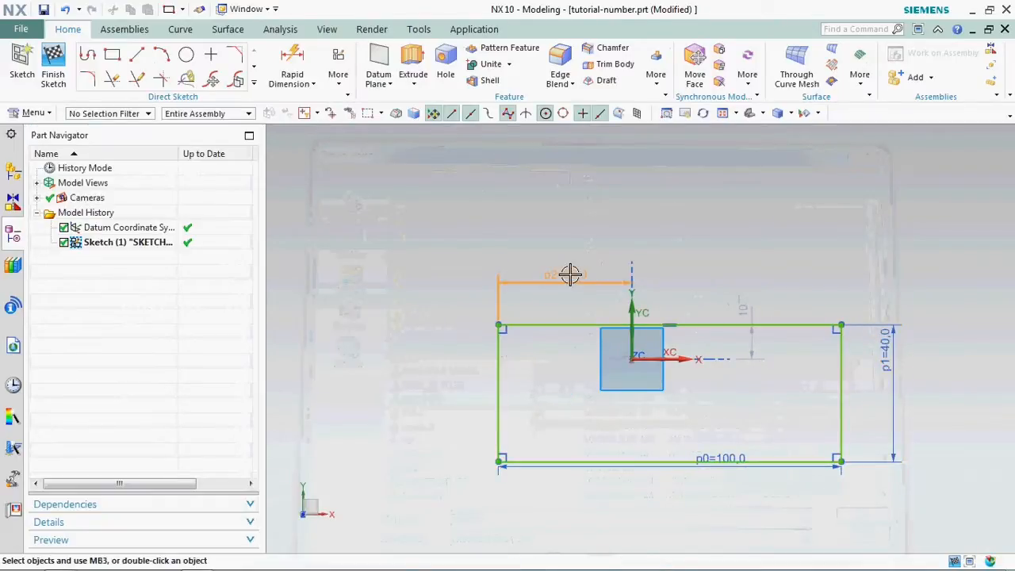
double_click(570, 274)
text(5)
key(Return)
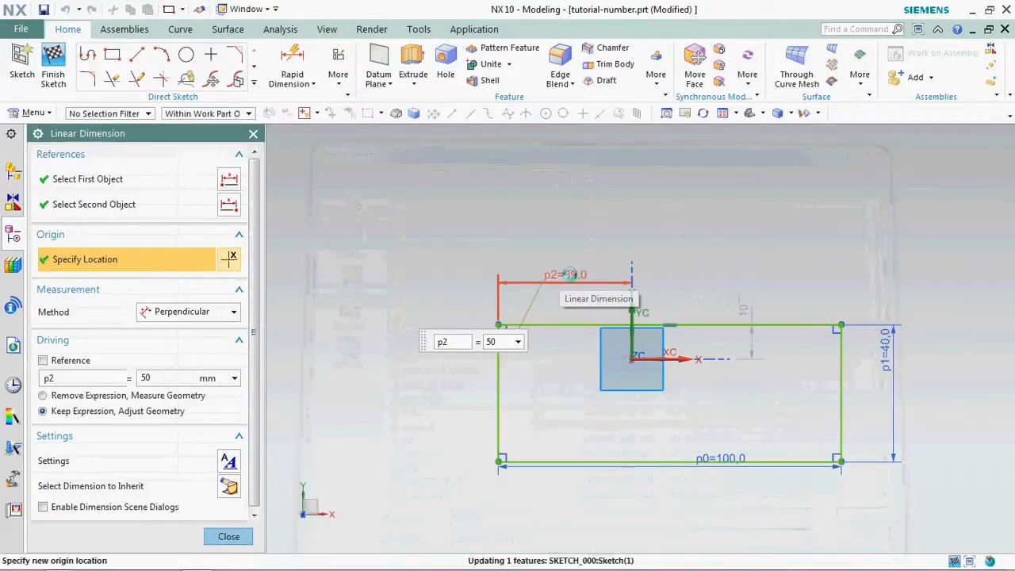
double_click(746, 304)
text(20)
key(Return)
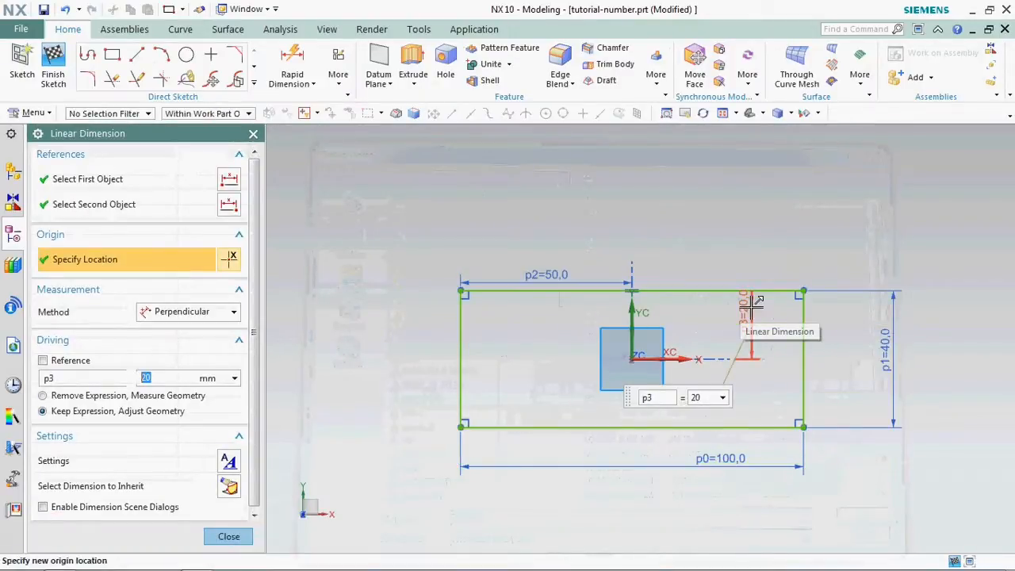
middle_click(323, 291)
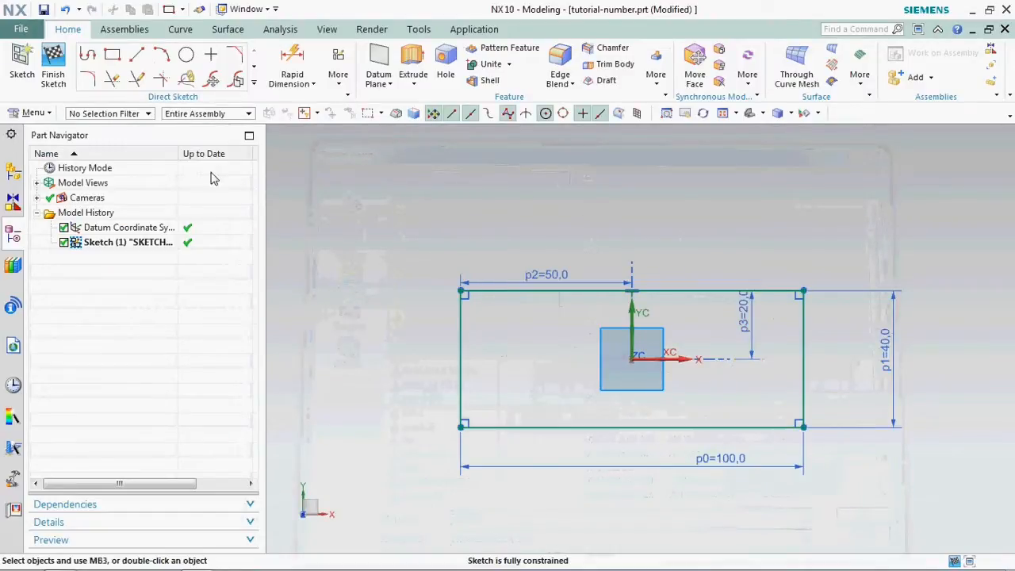
- Sketch a 40 mm diameter circle centred on the origin
click(187, 53)
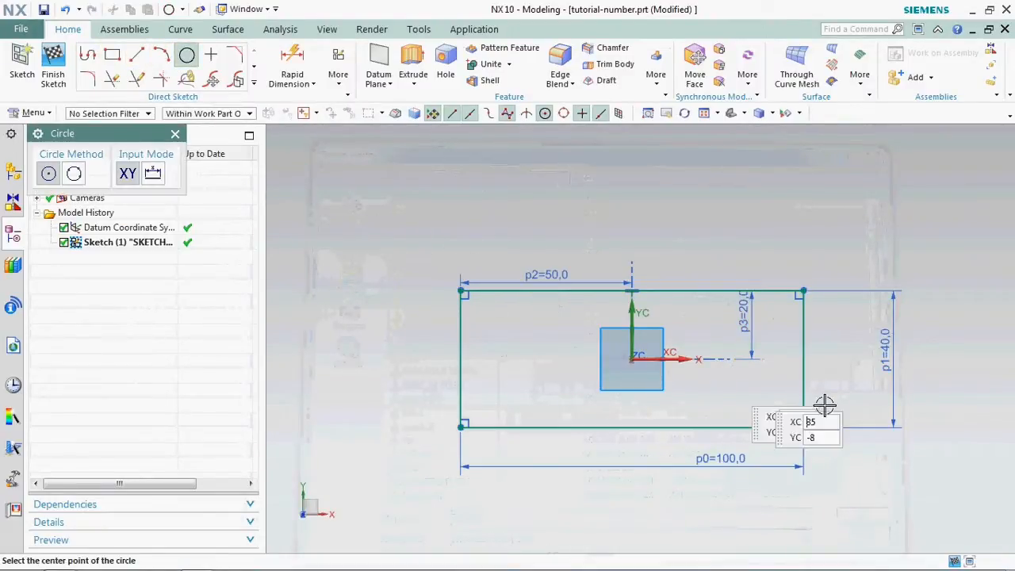
click(638, 361)
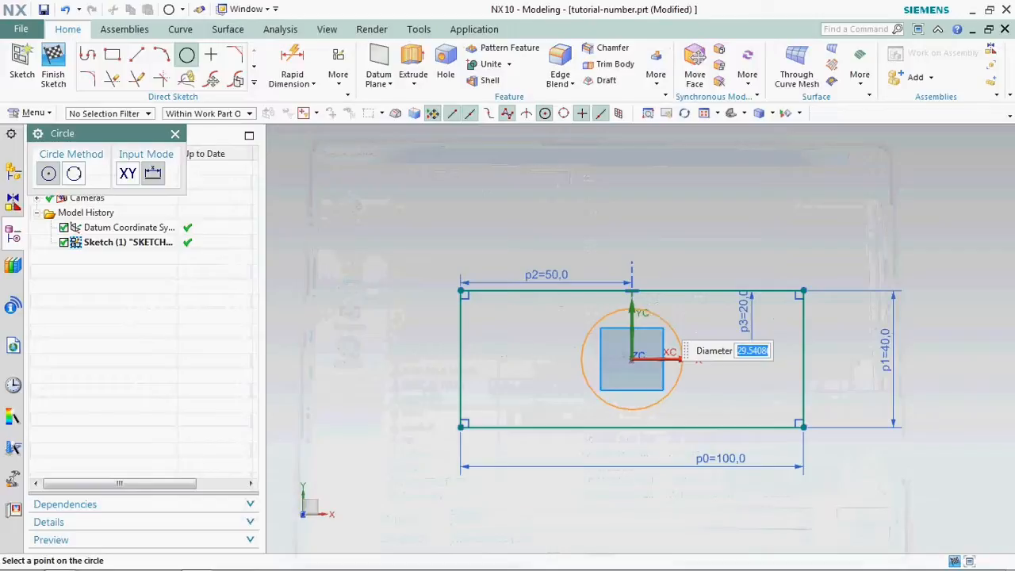
key(Return)
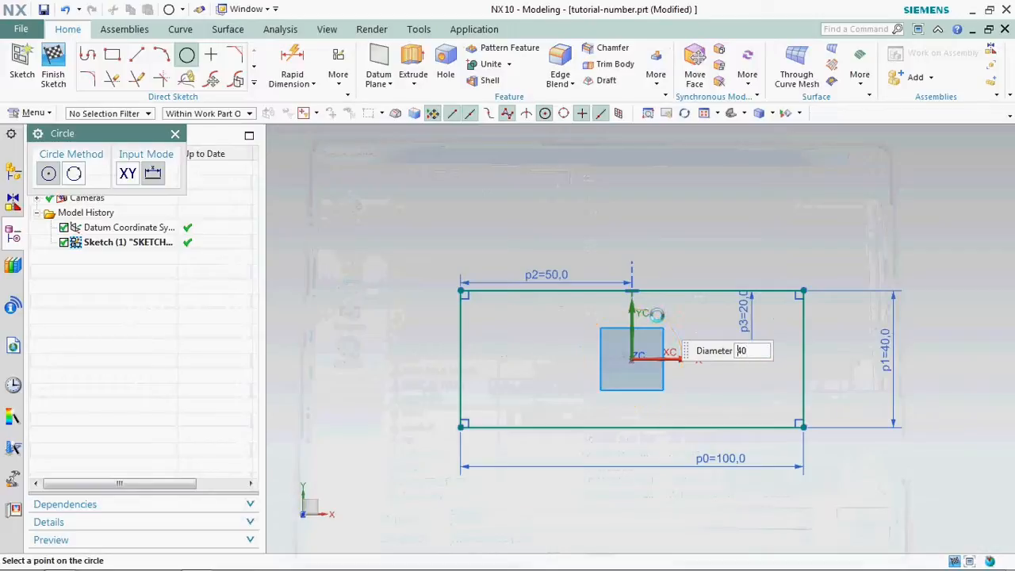
click(638, 359)
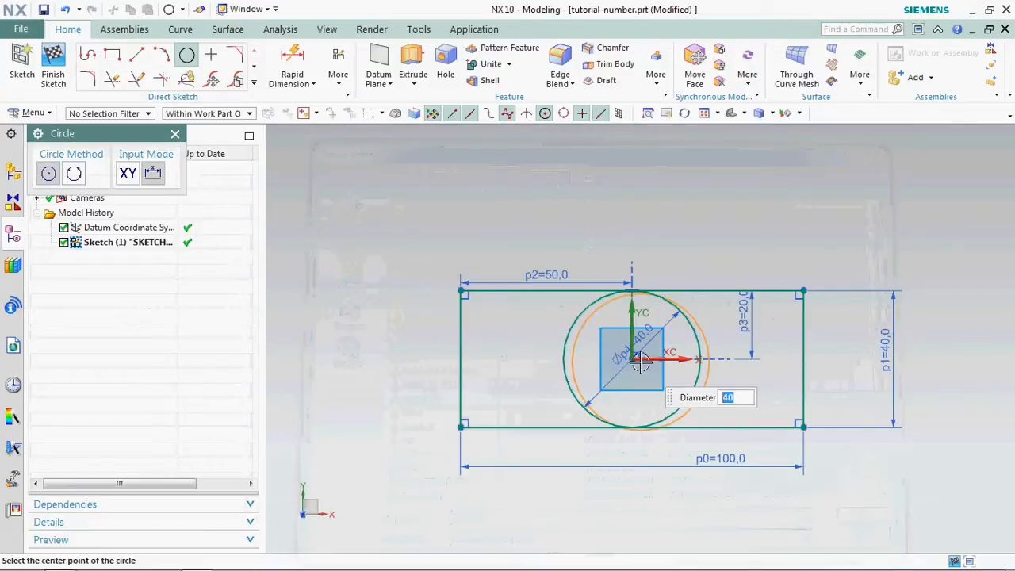
key(Escape)
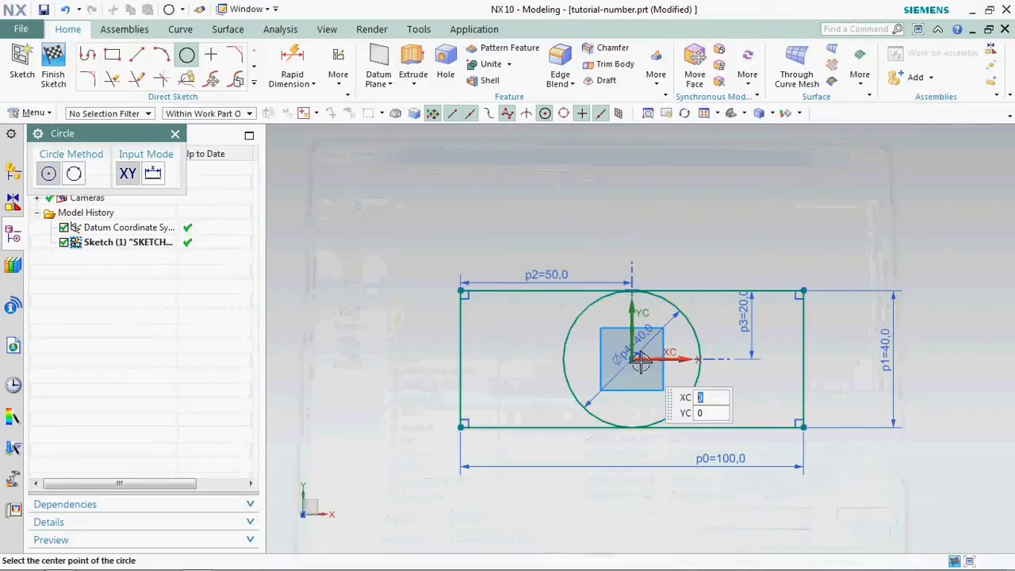
- Add a concentric circle of 30 mm diameter at the origin
click(633, 360)
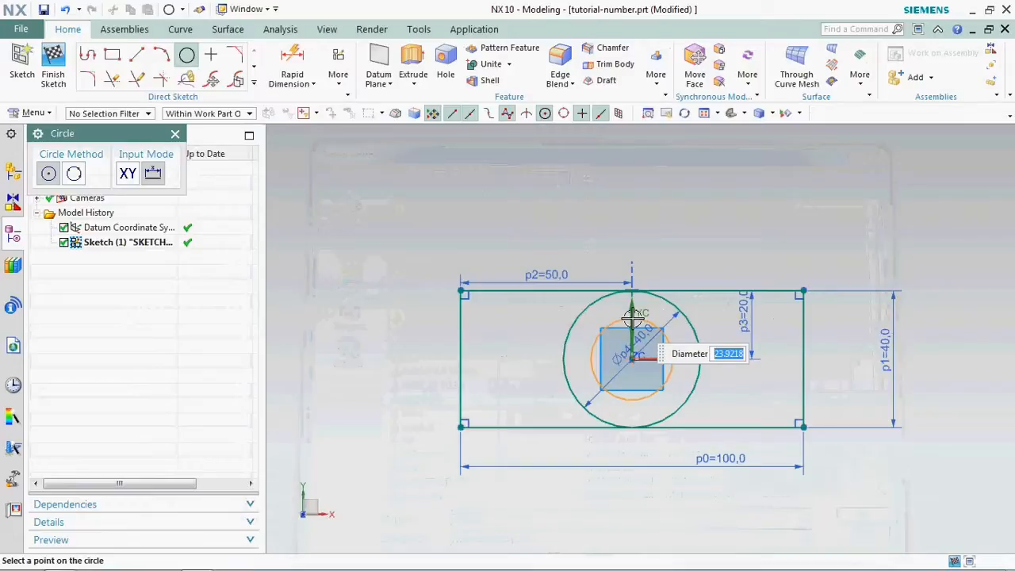
text(3)
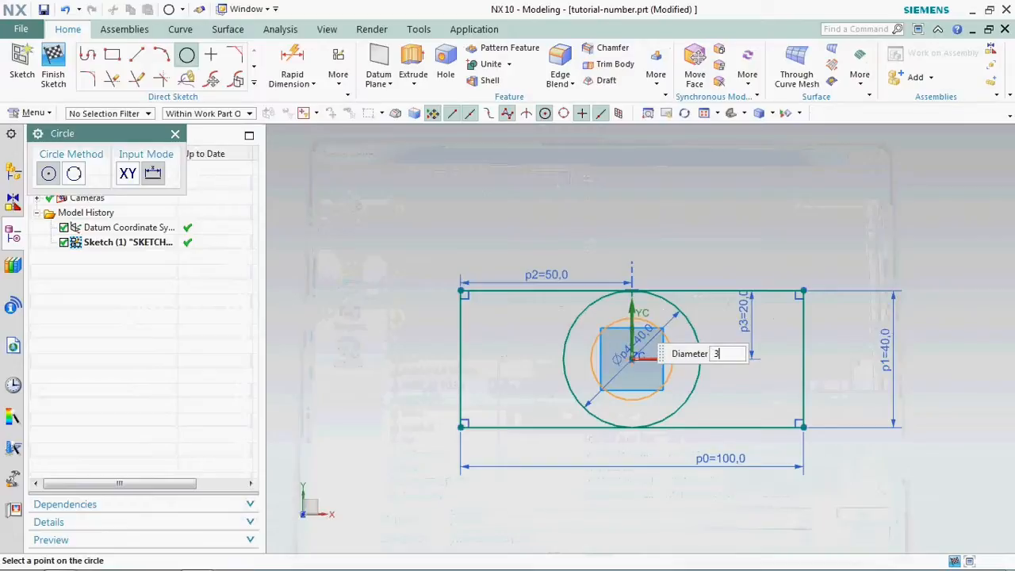
text(0)
key(Return)
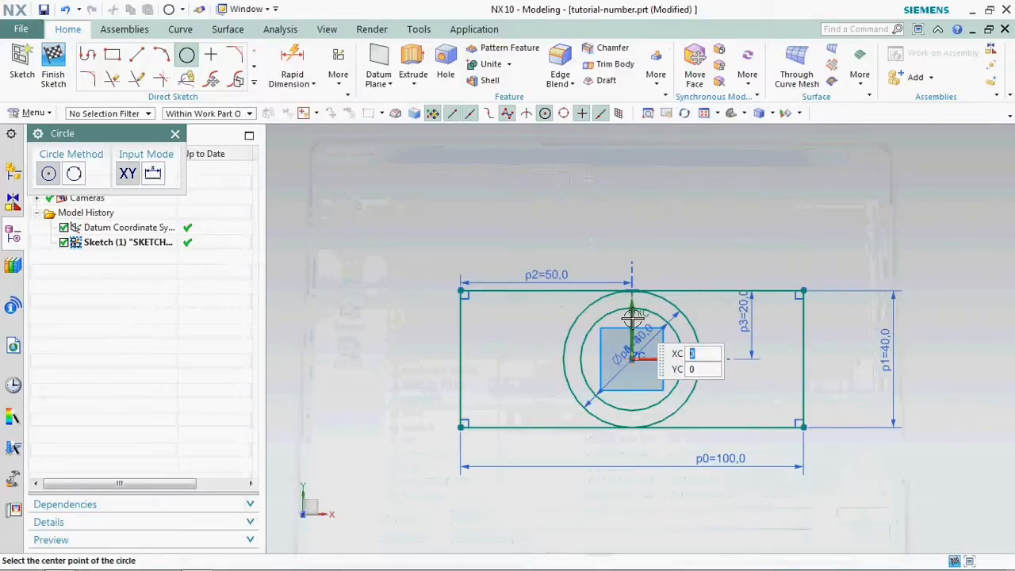
- Add a 12 mm diameter circle at the same centre and finish the sketch
click(635, 360)
text(12)
key(Return)
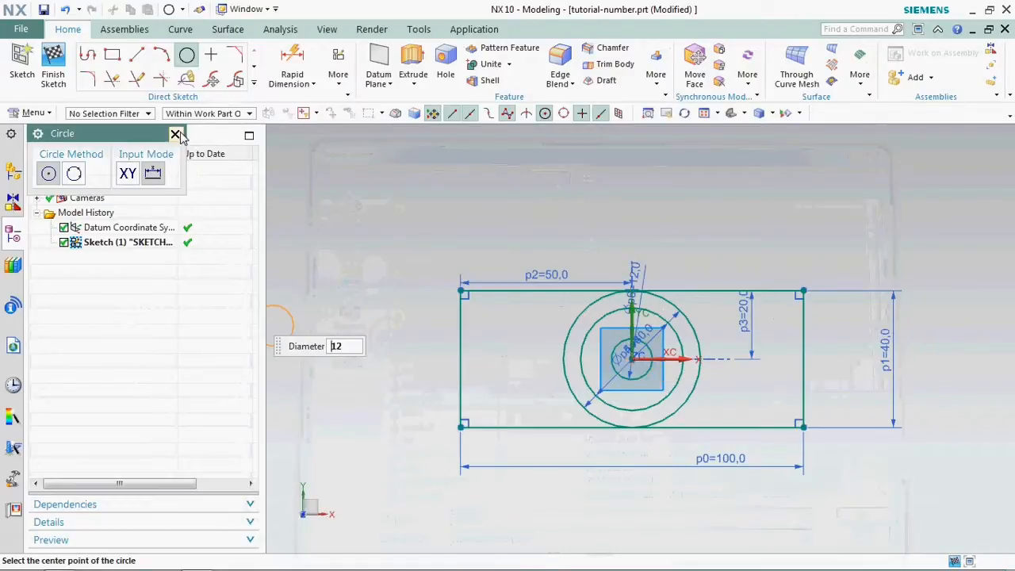
click(175, 134)
click(53, 63)
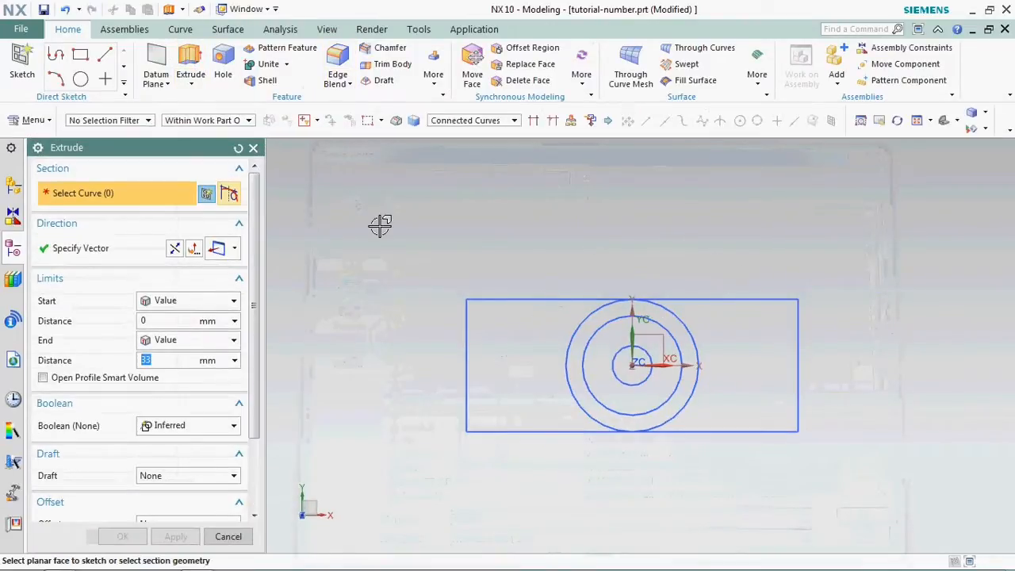
- Extrude the rectangle from 0 to -10 mm as the base plate
click(512, 299)
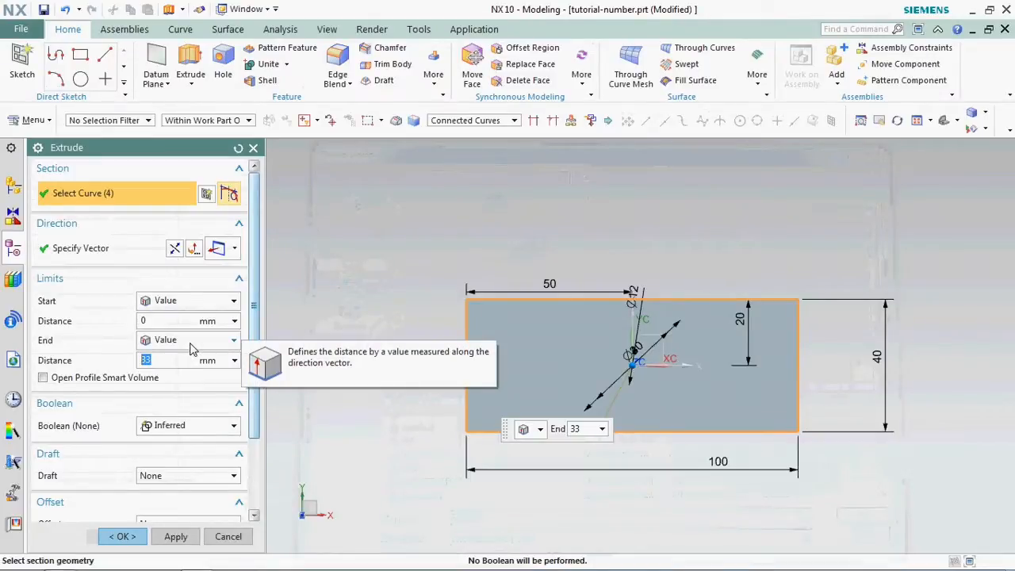
text(-)
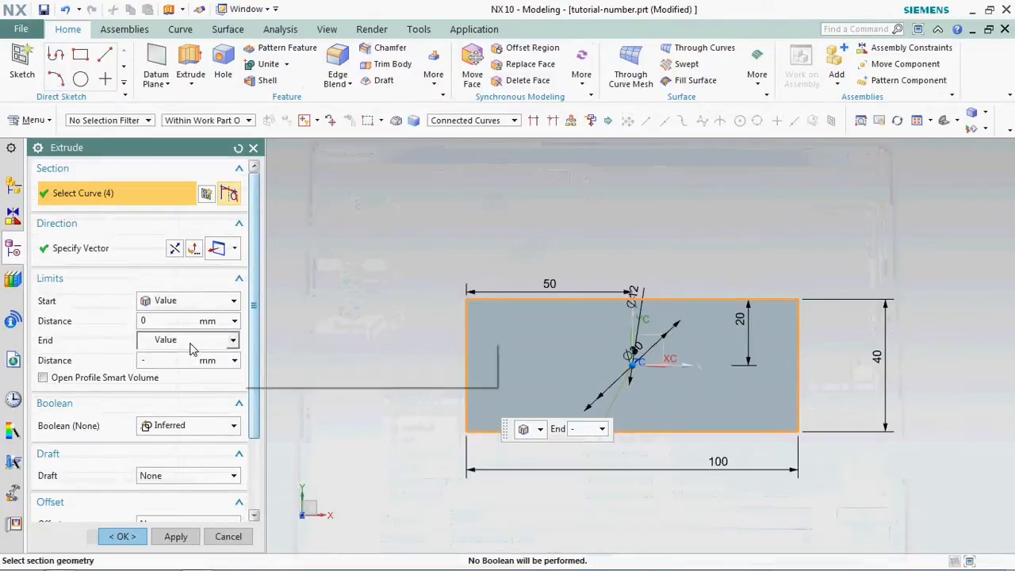
text(10)
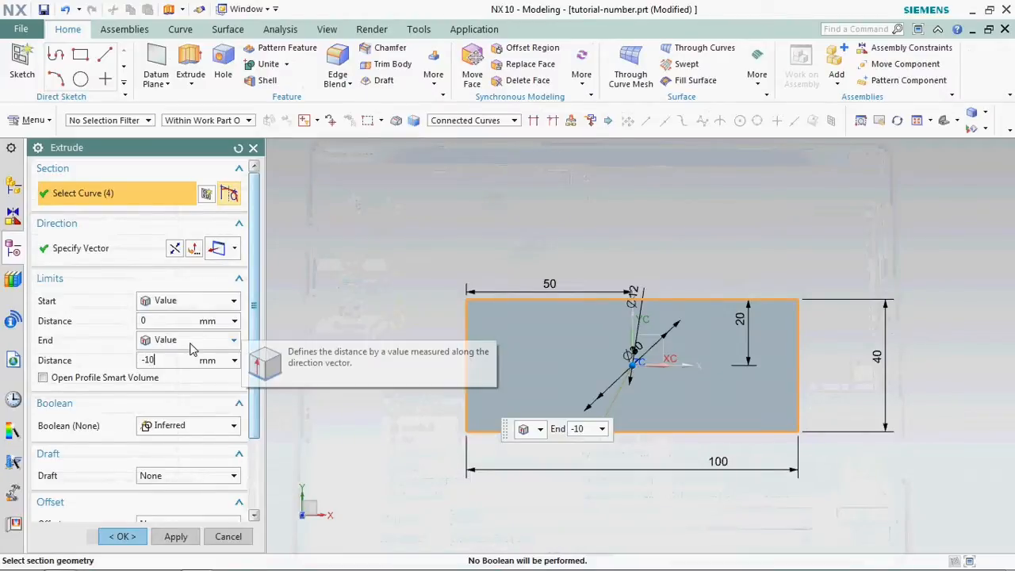
click(173, 536)
- Extrude the ring between the 40 mm and 30 mm circles by 15 mm and unite it with the plate
middle_drag(560, 373, 580, 337)
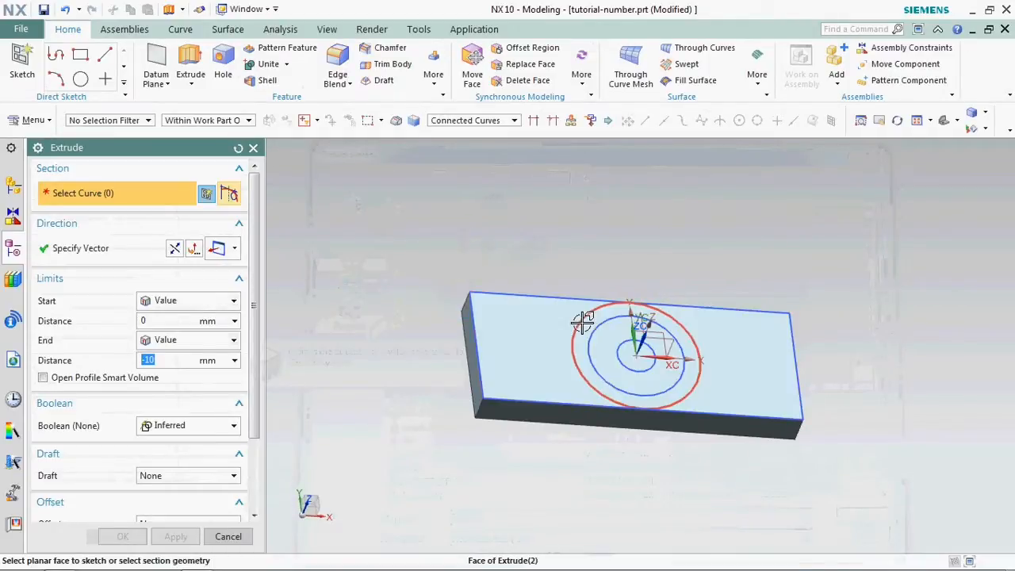
click(596, 325)
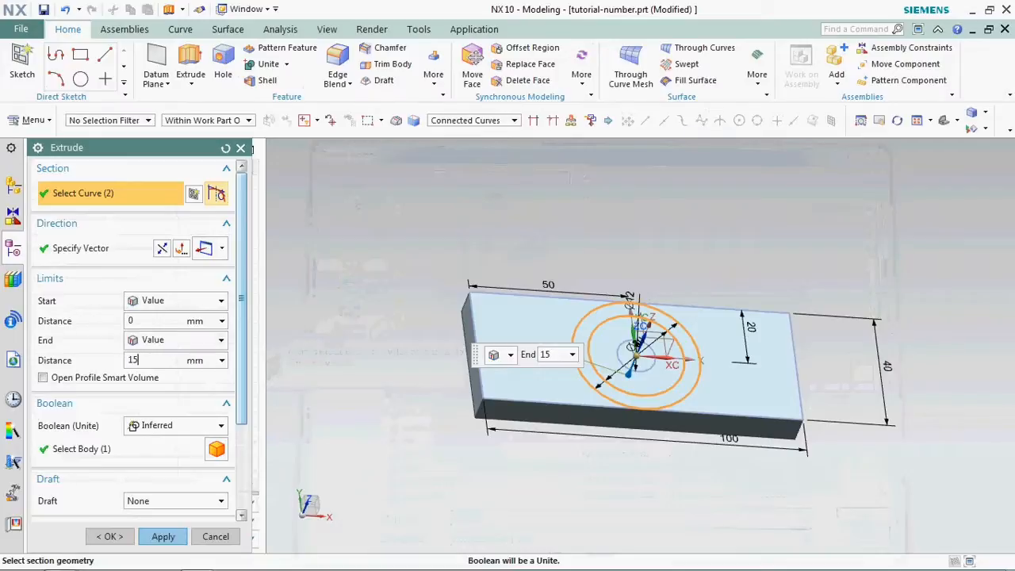
click(164, 431)
click(157, 455)
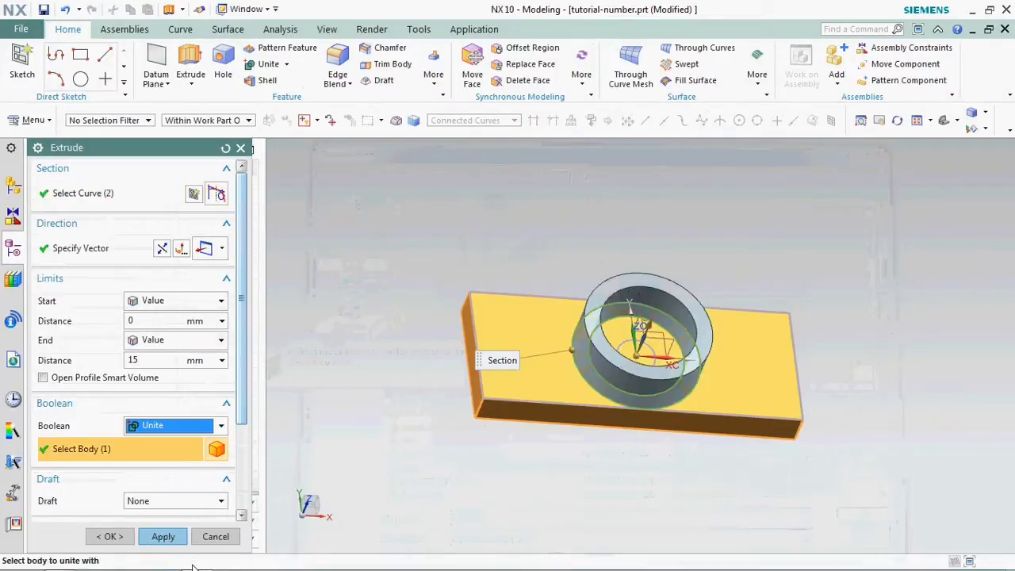
click(163, 536)
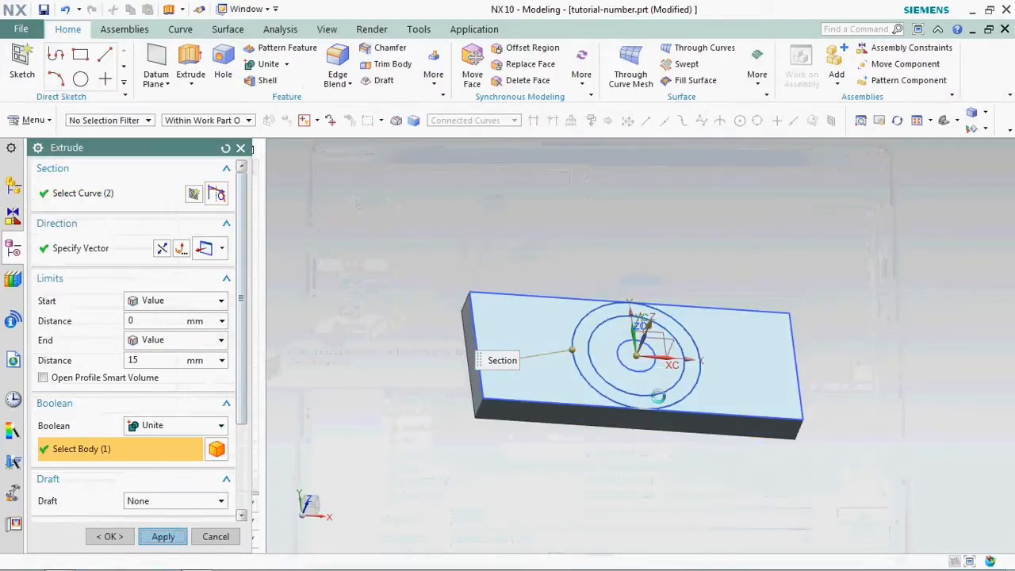
- Extrude the 12 mm circle to -10 mm and subtract it from the plate
click(627, 341)
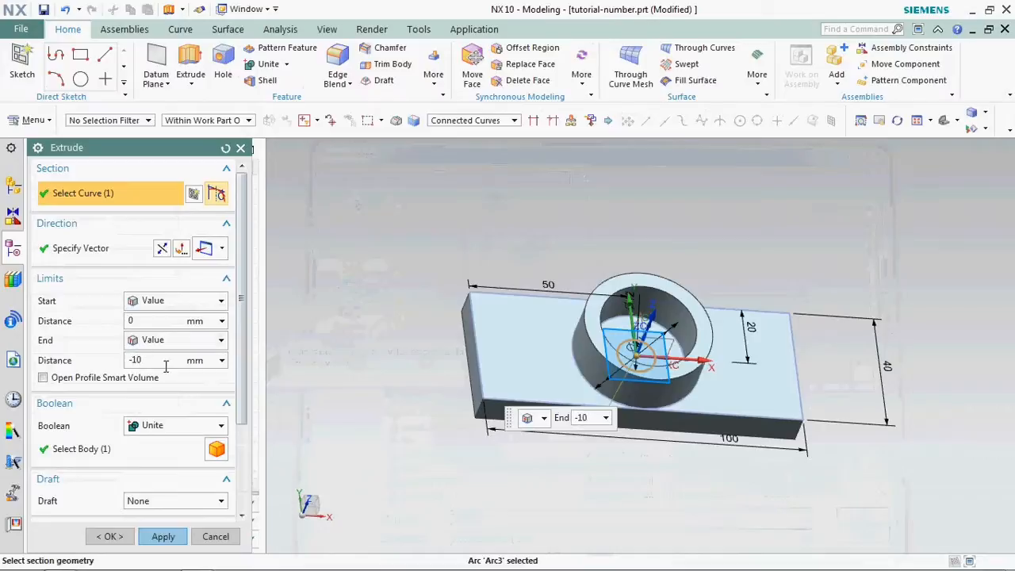
click(154, 428)
click(150, 469)
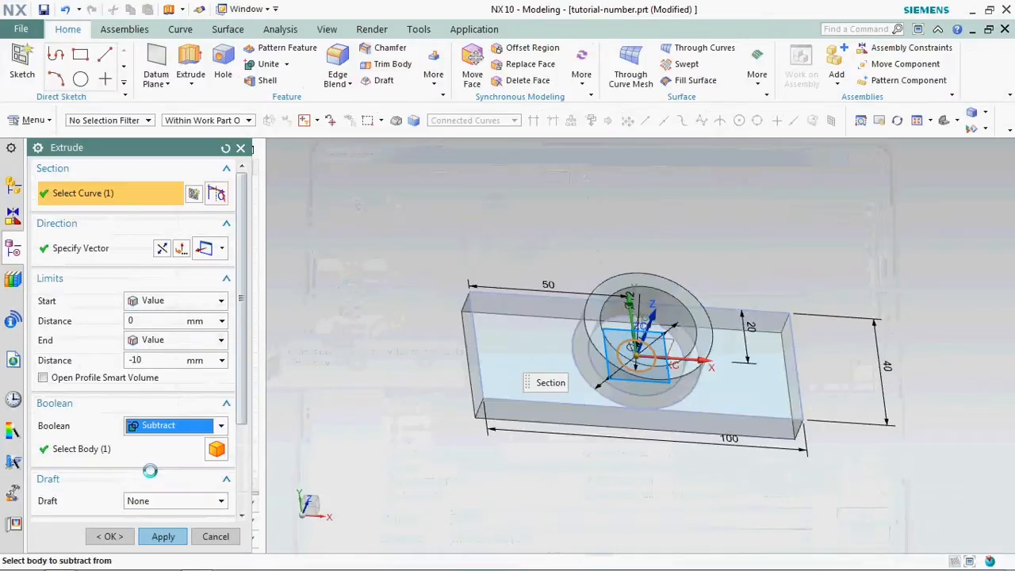
click(109, 536)
- Edit the 12 mm hole extrusion, setting its direction vector to -ZC and reversing it so the -10 mm cut runs down through the plate
mouse_move(644, 357)
middle_down()
mouse_move(627, 360)
mouse_move(687, 247)
mouse_move(642, 377)
middle_up()
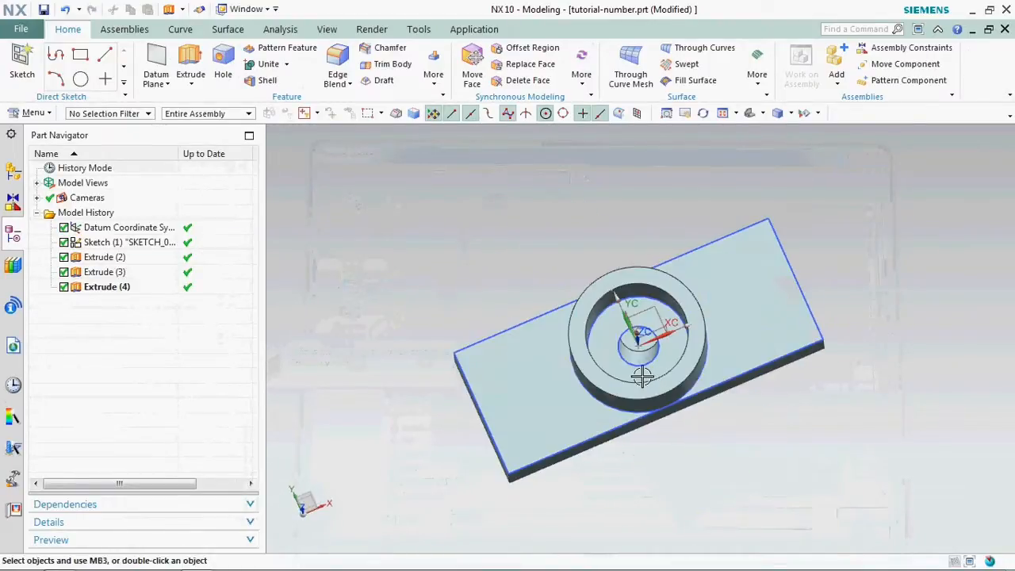
scroll(643, 376, up, 3)
double_click(619, 370)
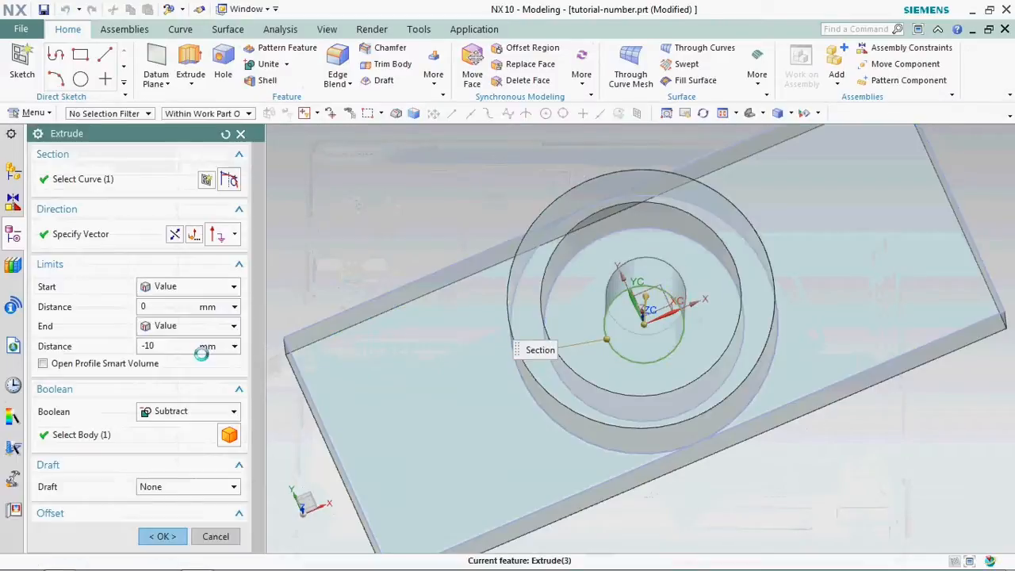
scroll(138, 453, down, 3)
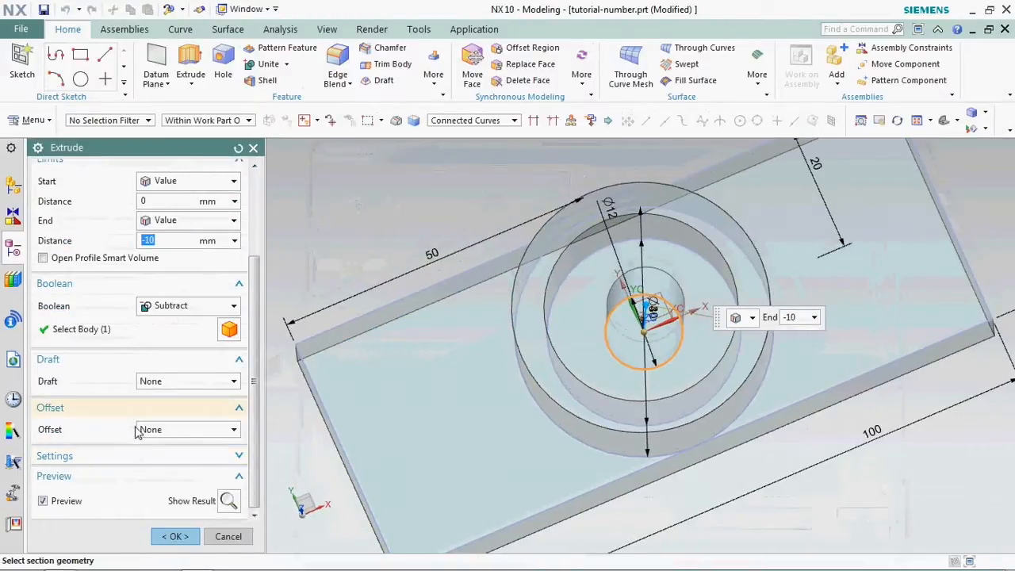
middle_drag(571, 337, 362, 309)
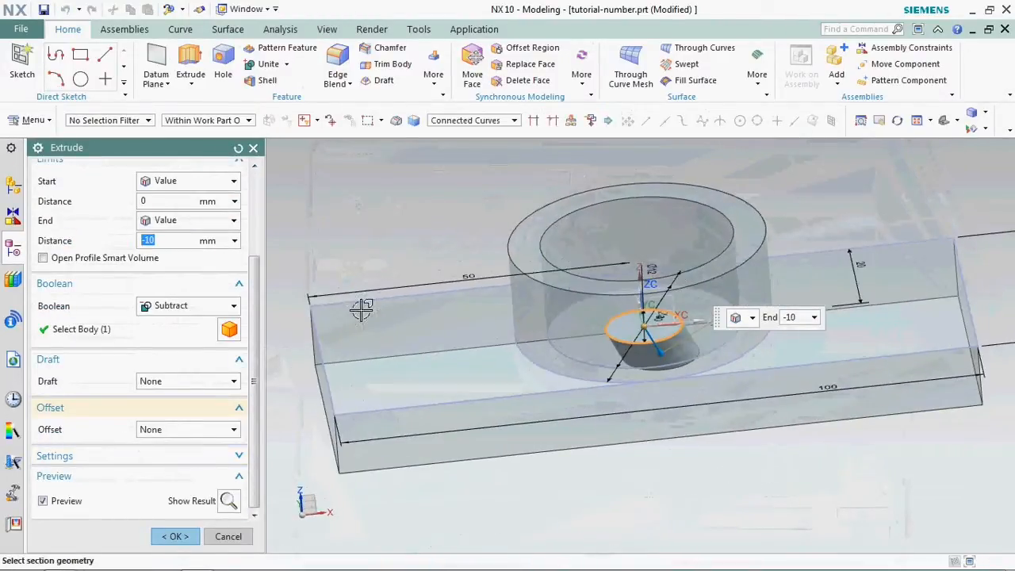
scroll(183, 195, up, 3)
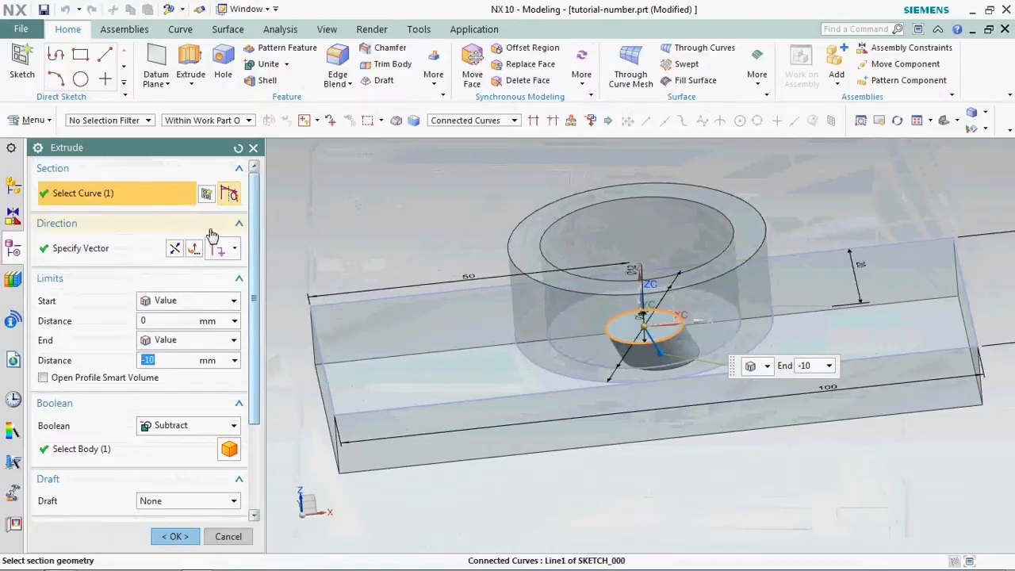
click(201, 248)
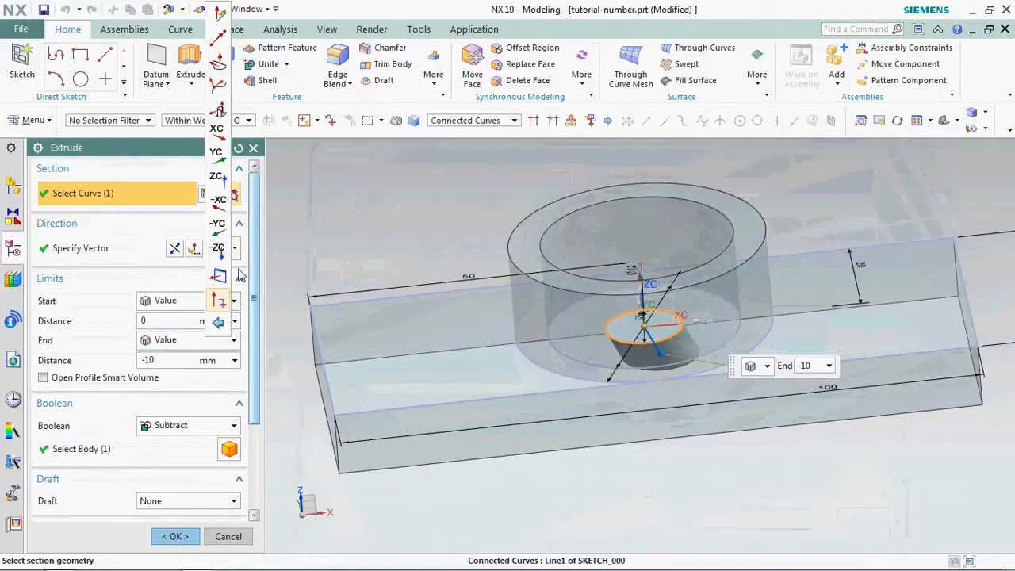
click(219, 11)
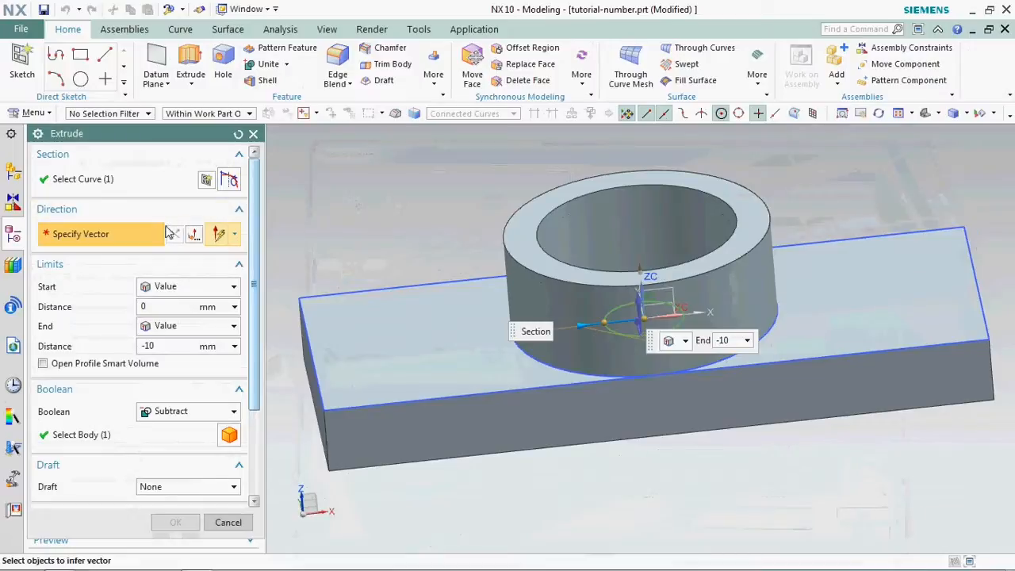
click(235, 235)
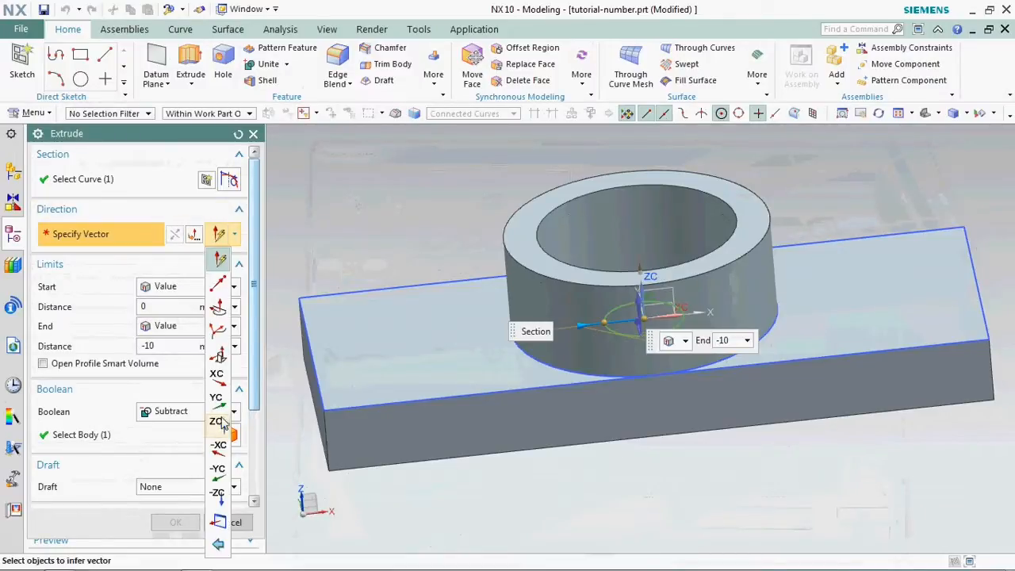
click(219, 496)
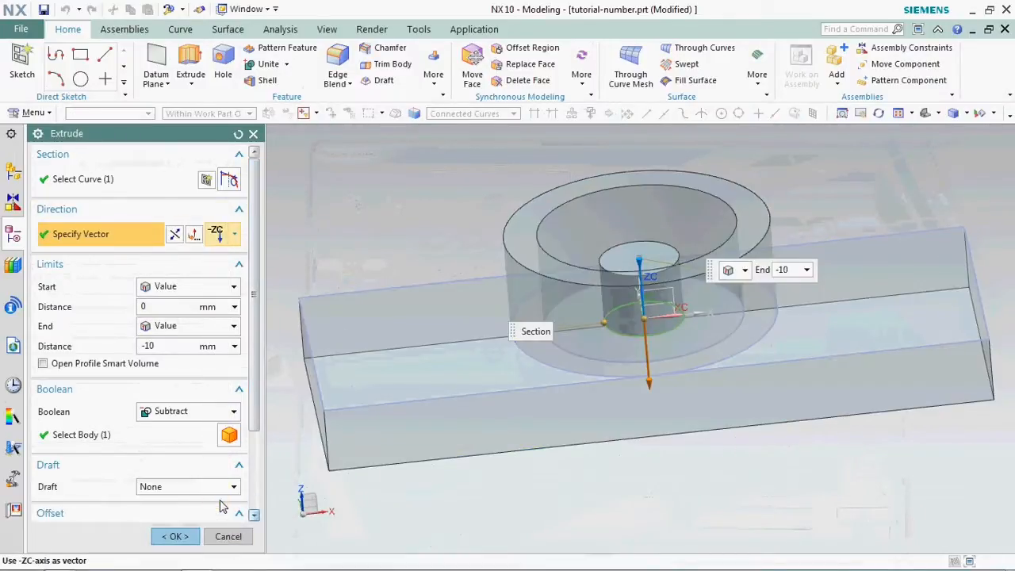
click(175, 236)
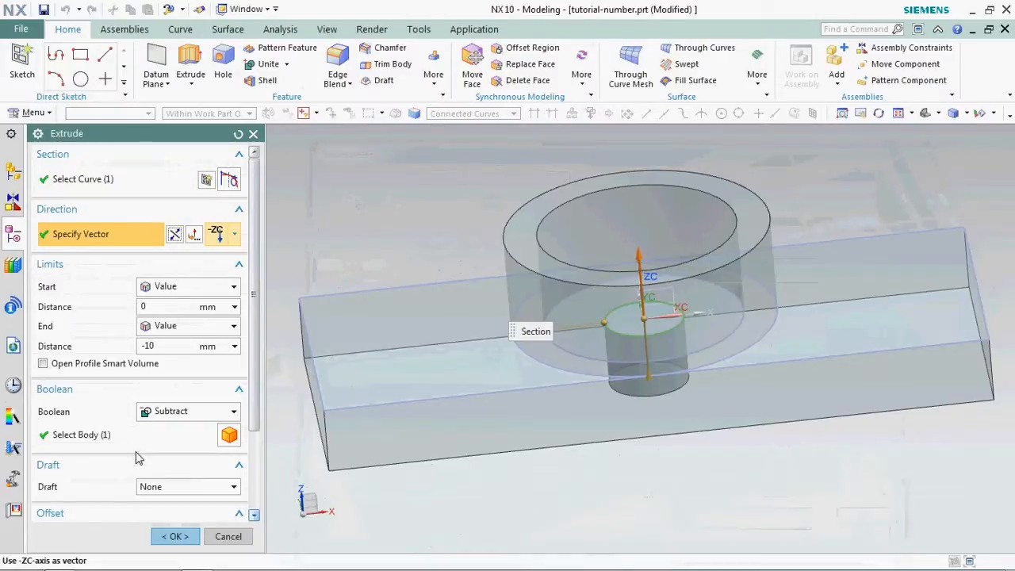
click(174, 536)
- Create a new sketch of type On Plane on the underside face of the plate
middle_drag(605, 309, 587, 319)
scroll(574, 305, down, 3)
middle_drag(706, 376, 628, 386)
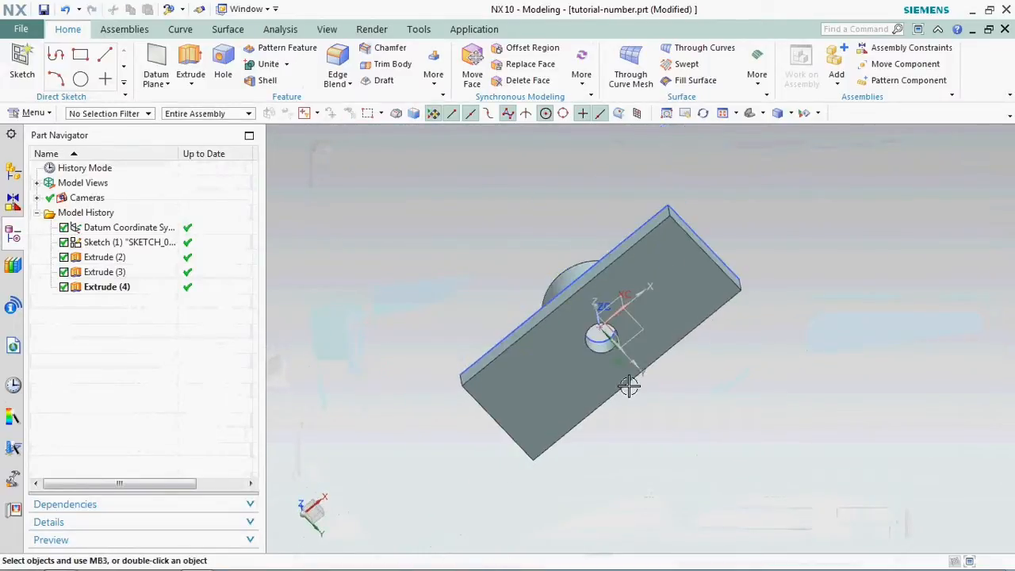
scroll(672, 256, up, 2)
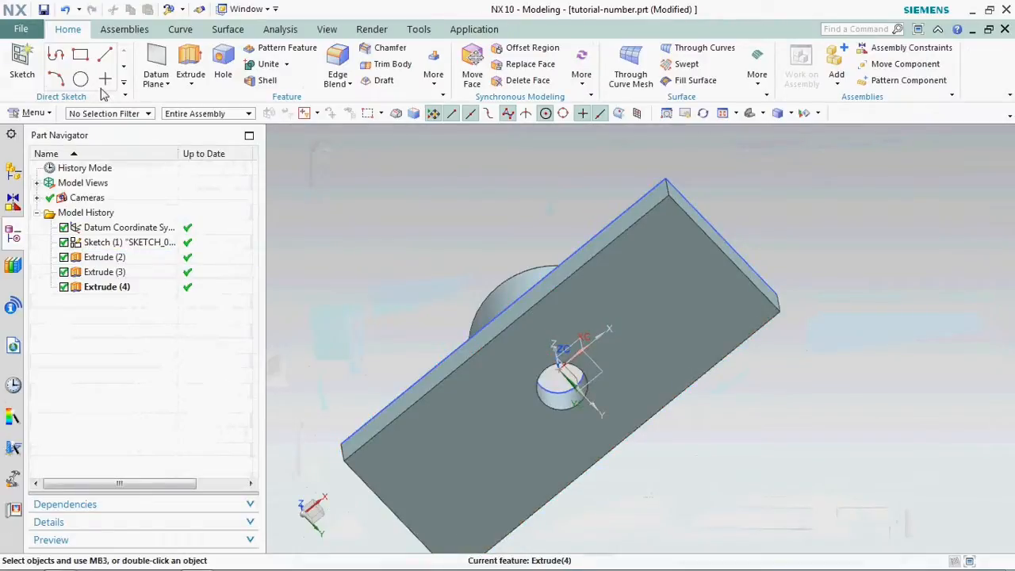
click(22, 62)
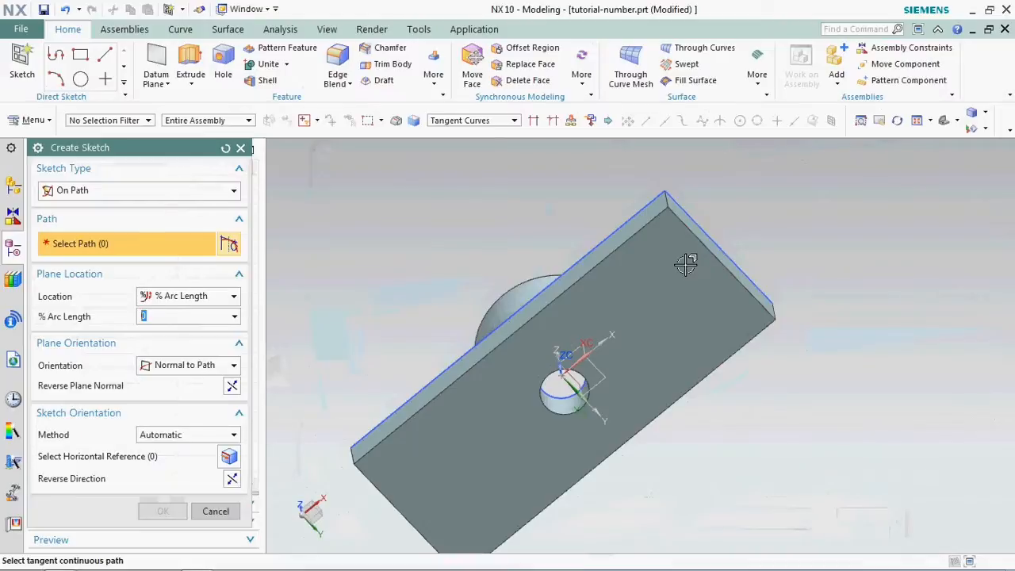
click(658, 231)
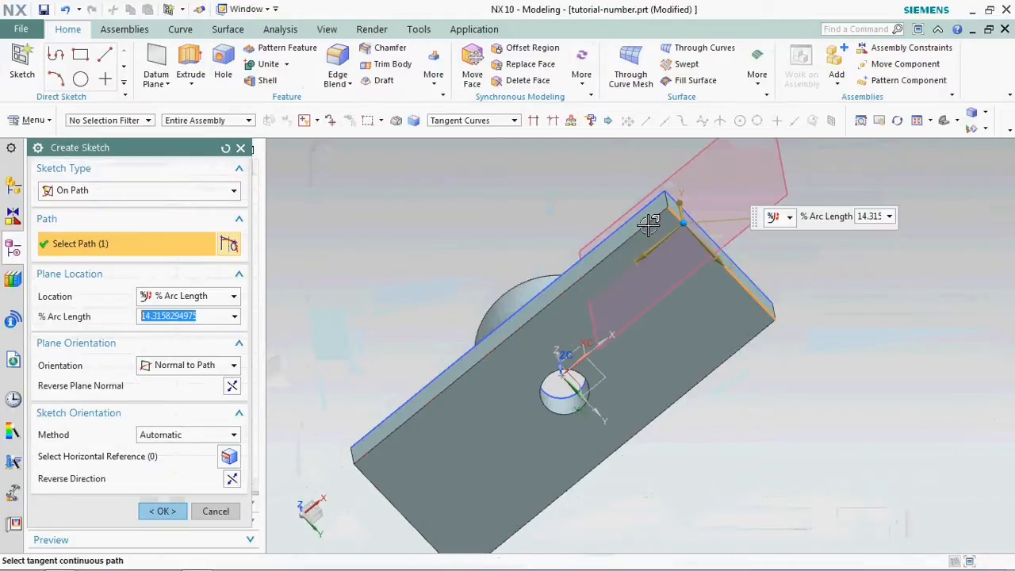
click(646, 228)
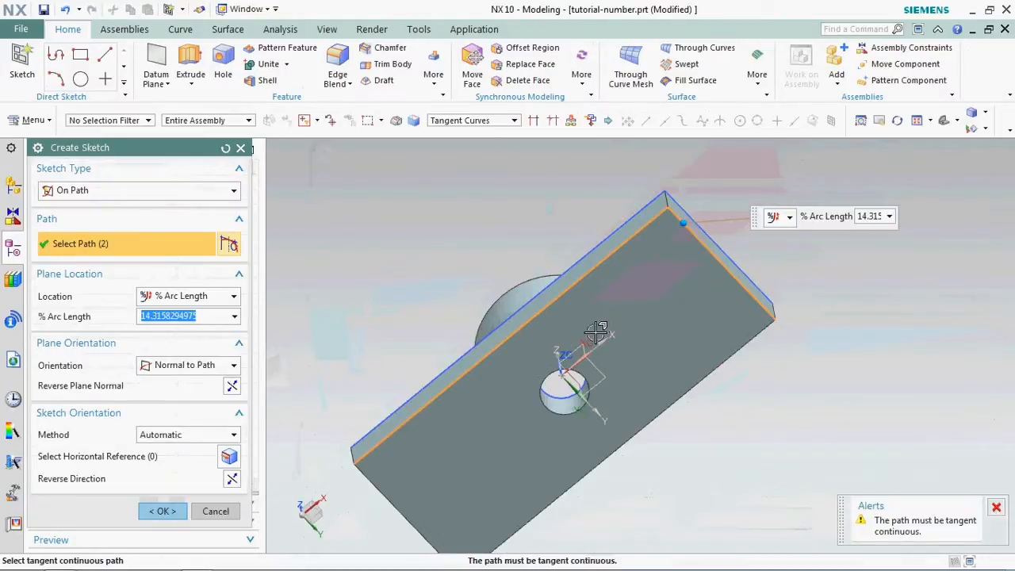
click(129, 198)
click(111, 191)
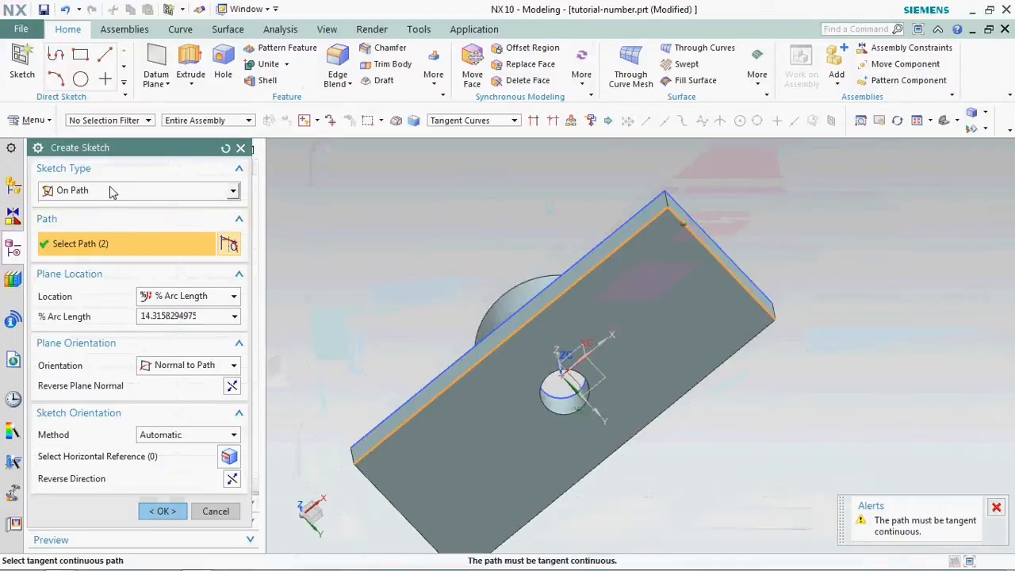
click(73, 207)
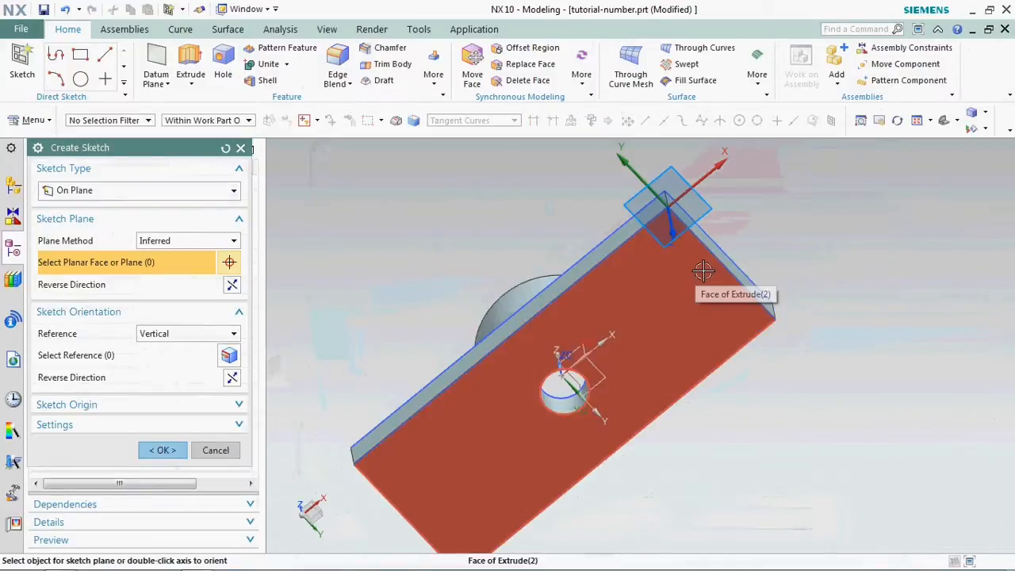
click(718, 270)
click(162, 450)
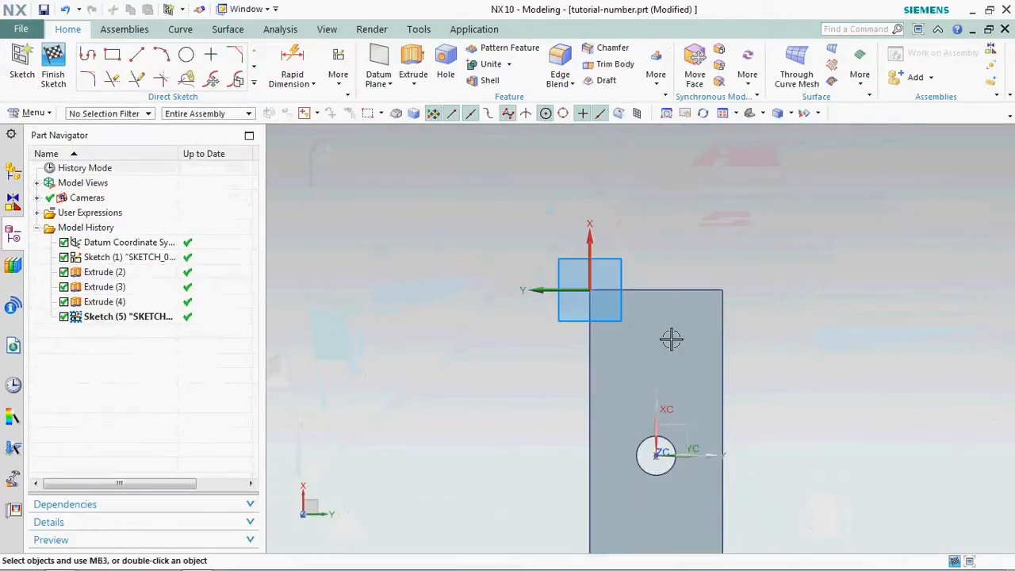
- Sketch a rectangle about 34 mm wide and 5 mm high near the plate's short end
click(113, 54)
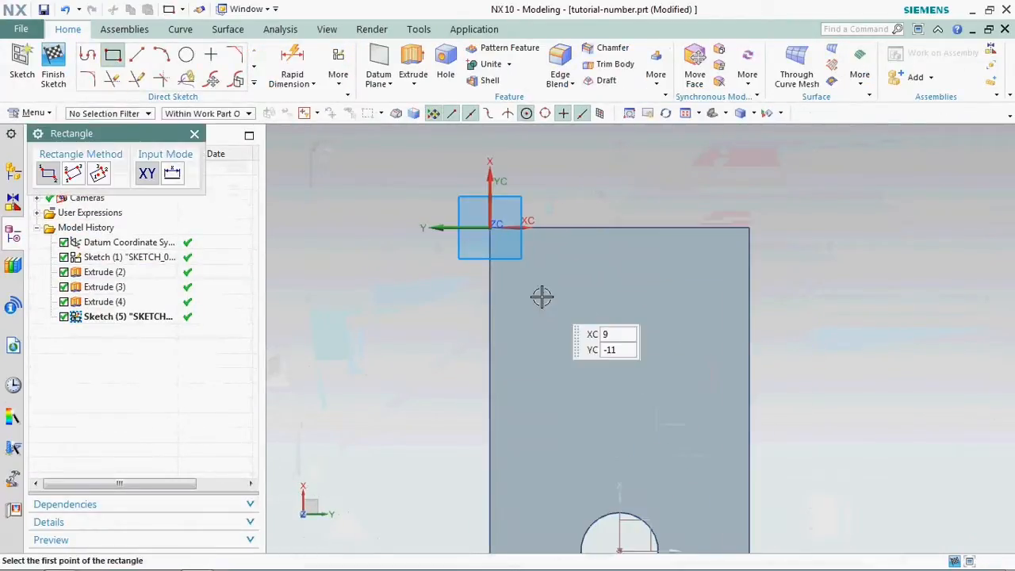
click(502, 281)
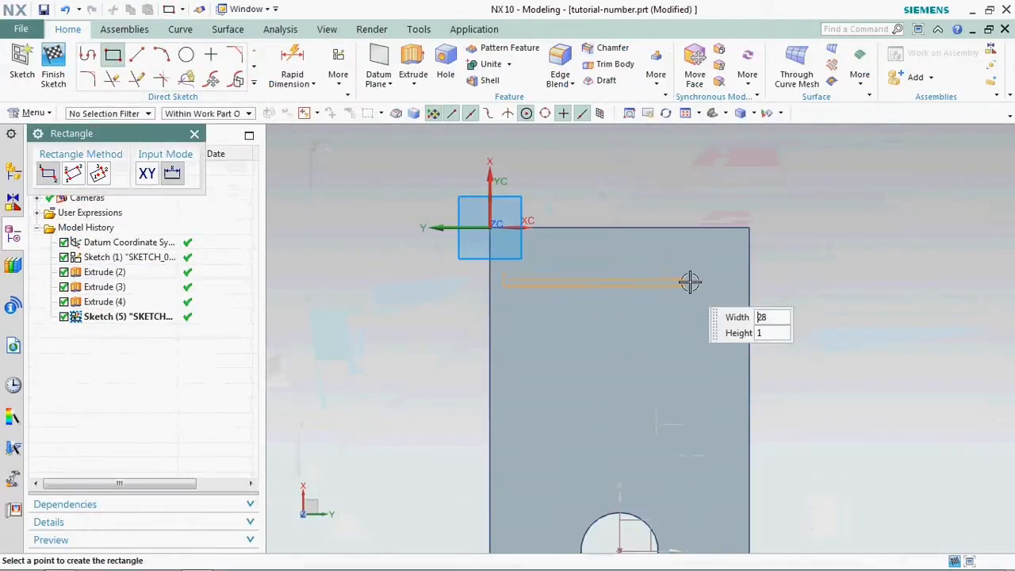
click(730, 255)
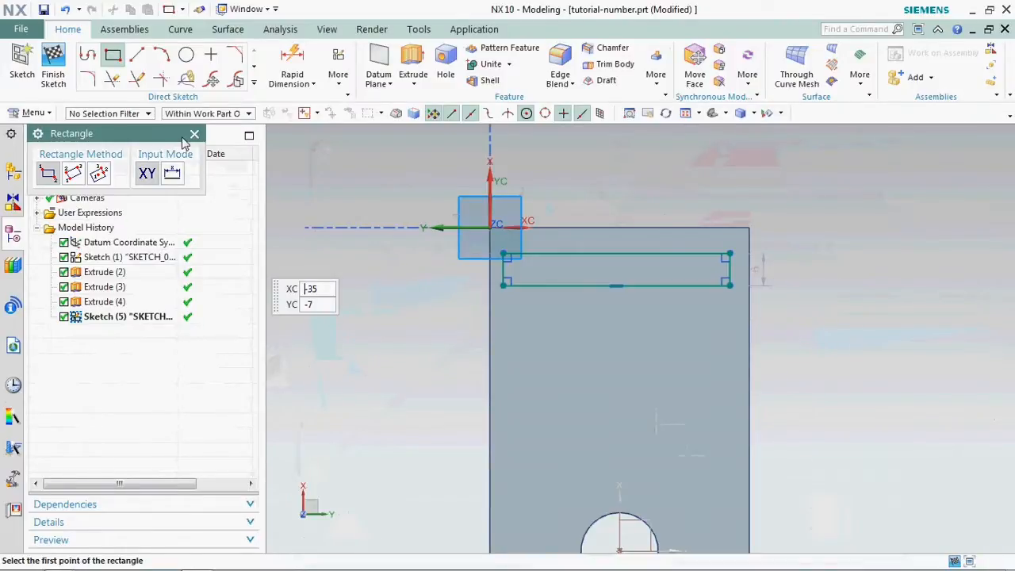
click(194, 133)
- Set the rectangle's height to 10 mm
scroll(785, 270, up, 3)
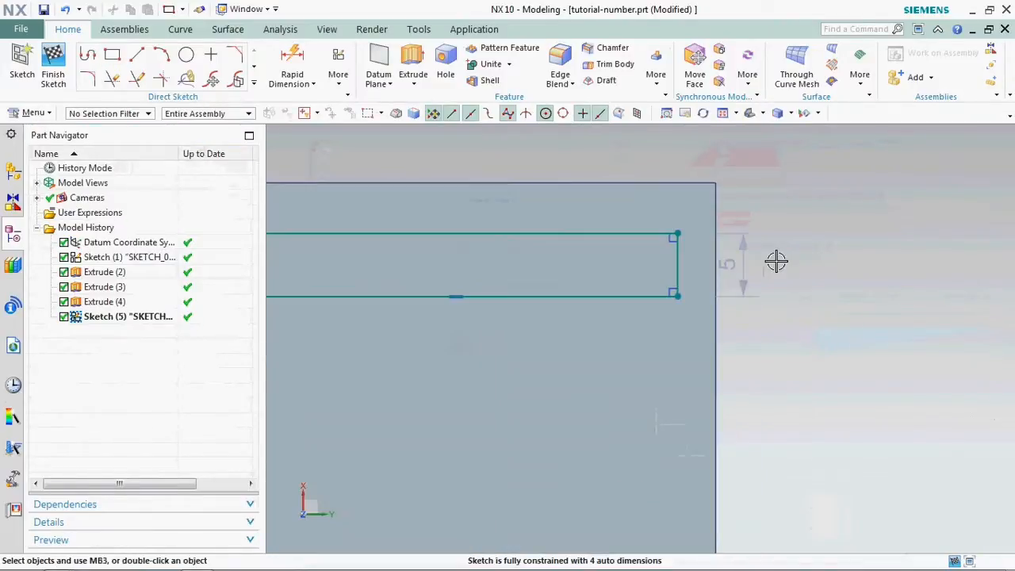
double_click(738, 251)
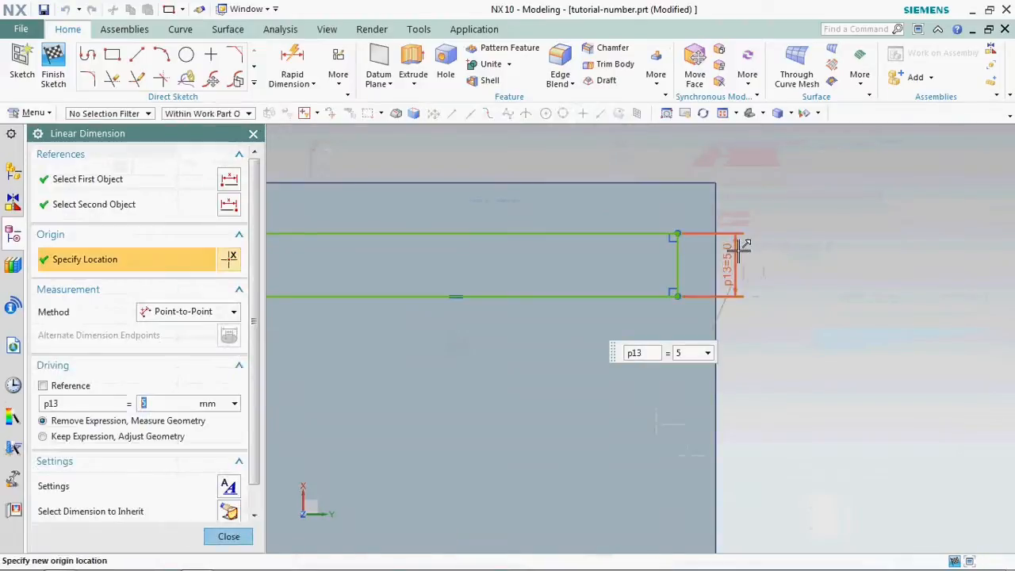
text(10)
key(Return)
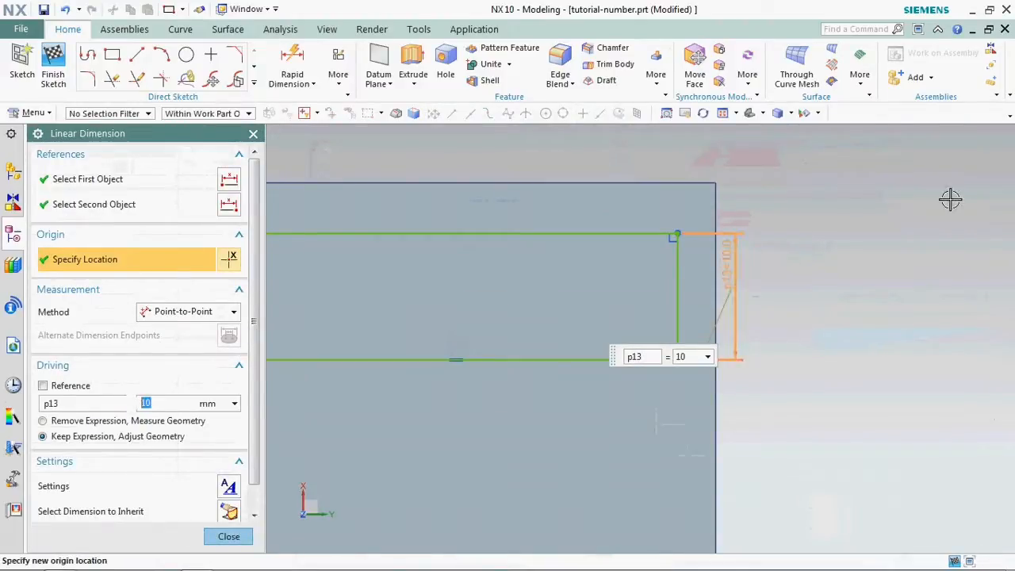
middle_click(879, 256)
scroll(880, 256, down, 3)
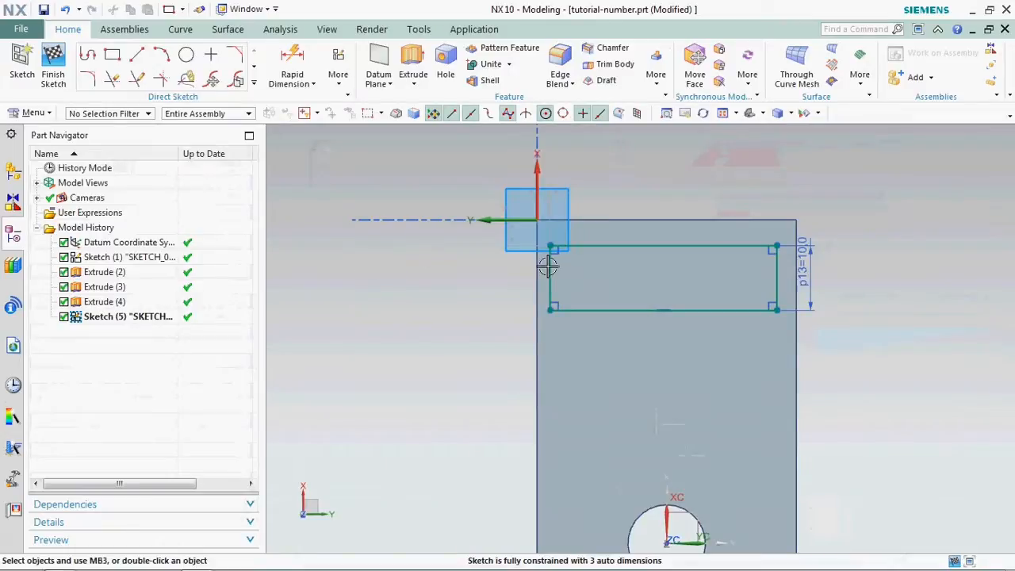
- Apply a collinear constraint between the rectangle's side nearest the sketch origin and the adjacent long edge of the plate
scroll(527, 236, up, 1)
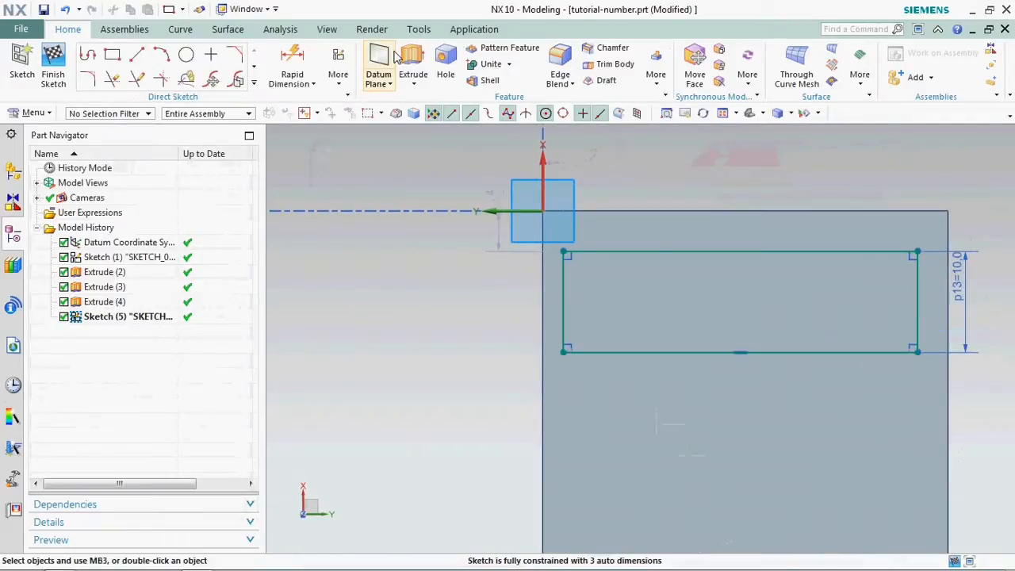
click(329, 68)
click(365, 145)
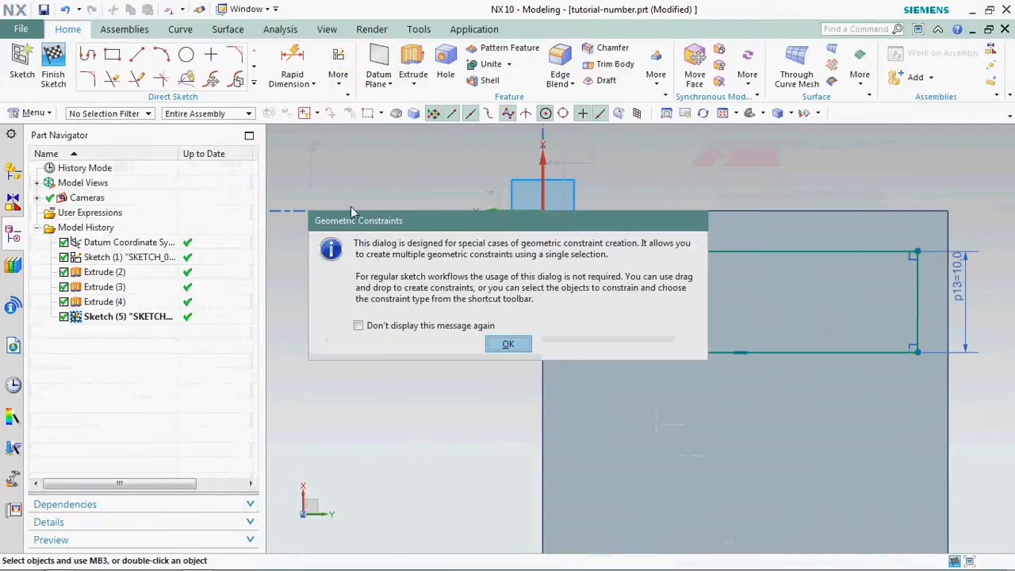
click(509, 344)
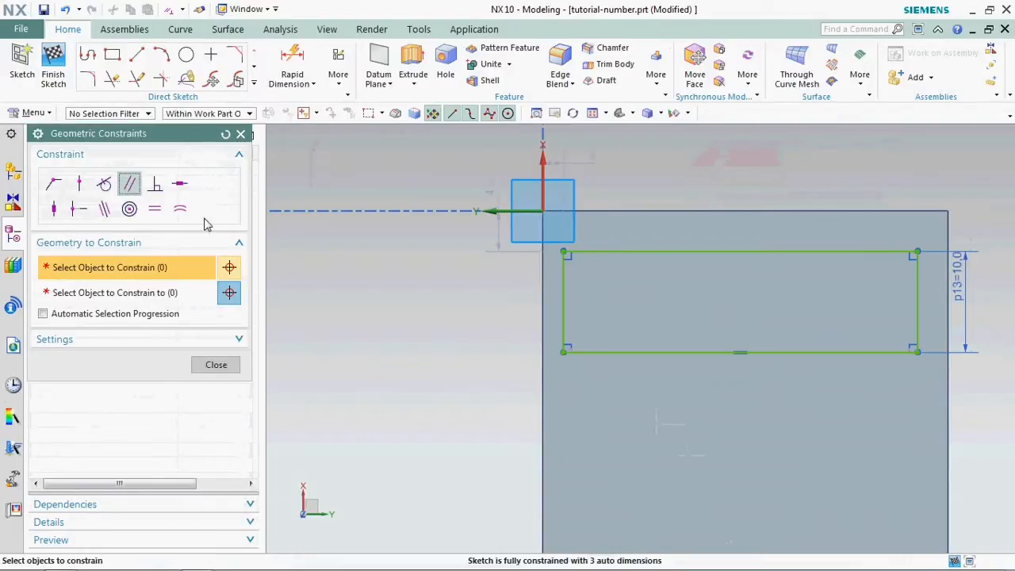
click(103, 210)
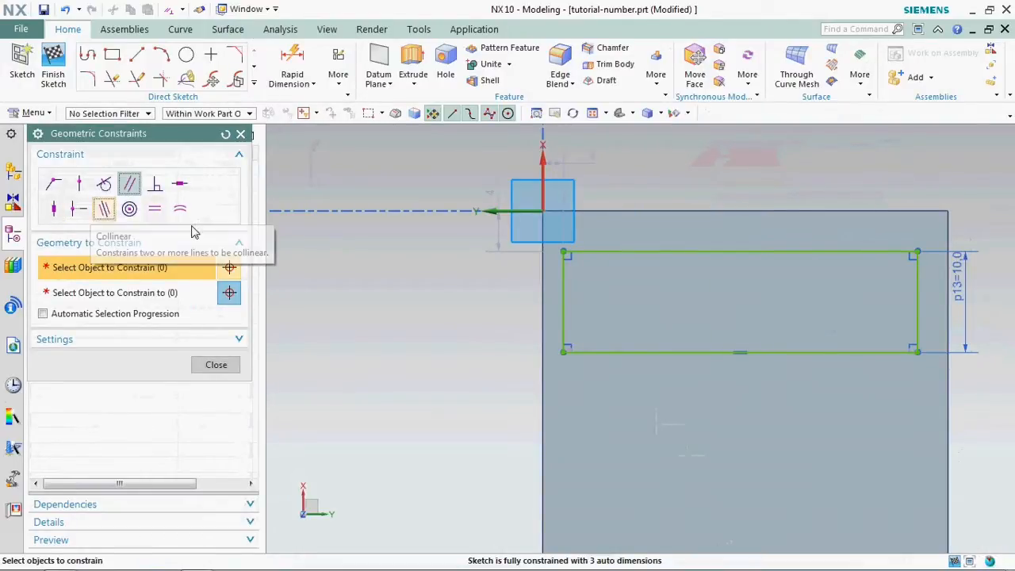
click(571, 292)
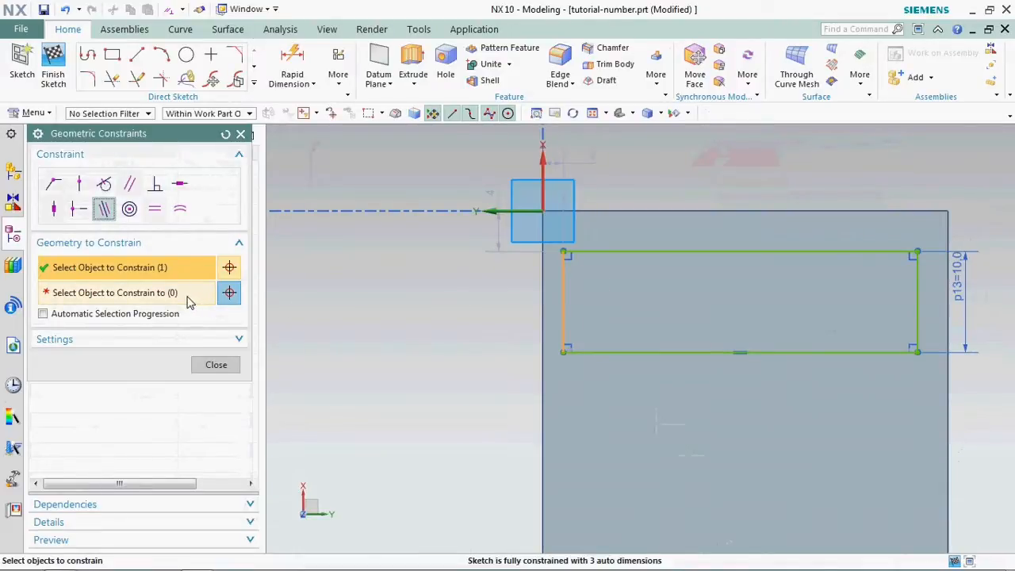
click(544, 288)
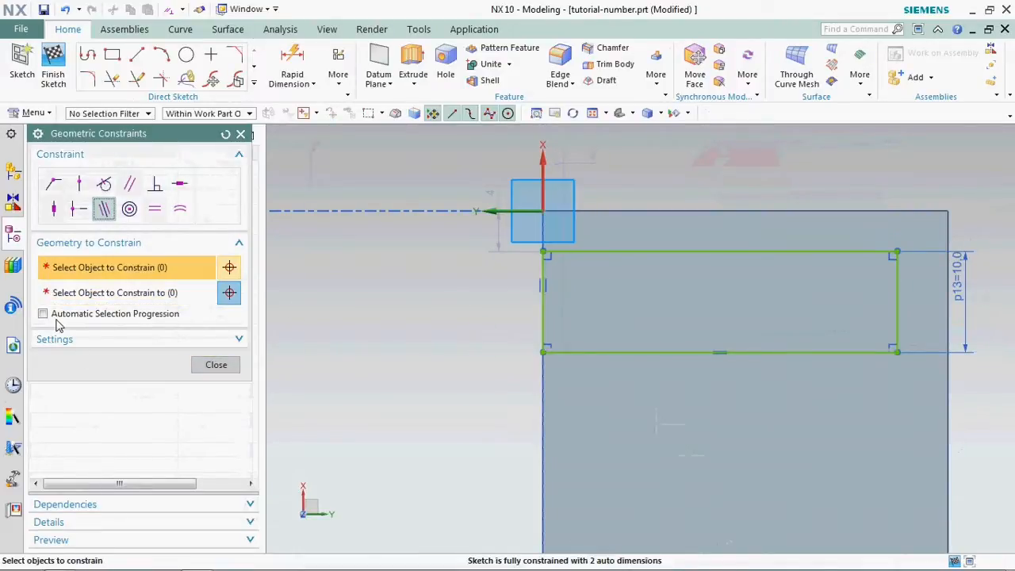
- Make the rectangle's opposite short side collinear with the plate's other long edge
click(898, 290)
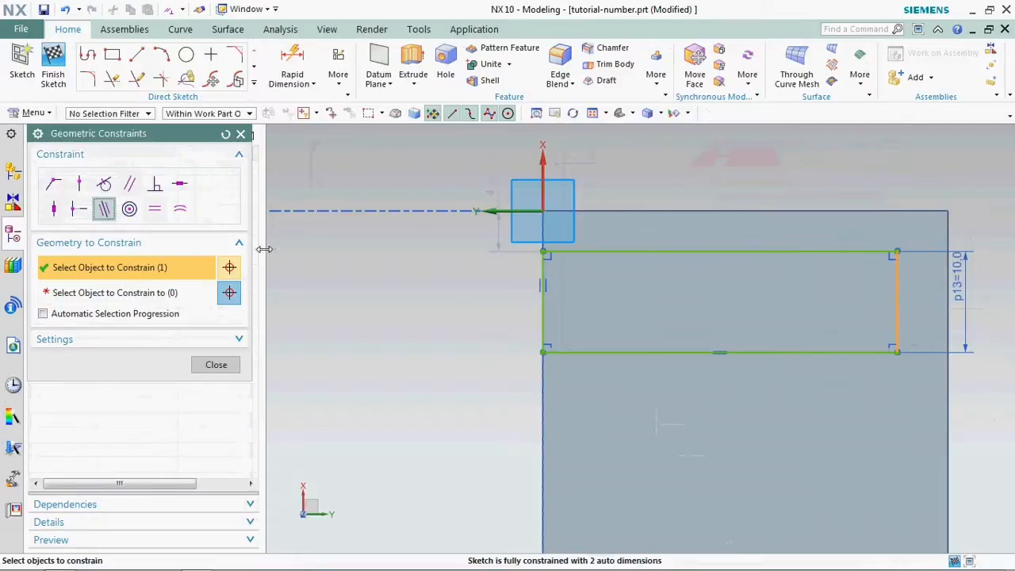
click(195, 292)
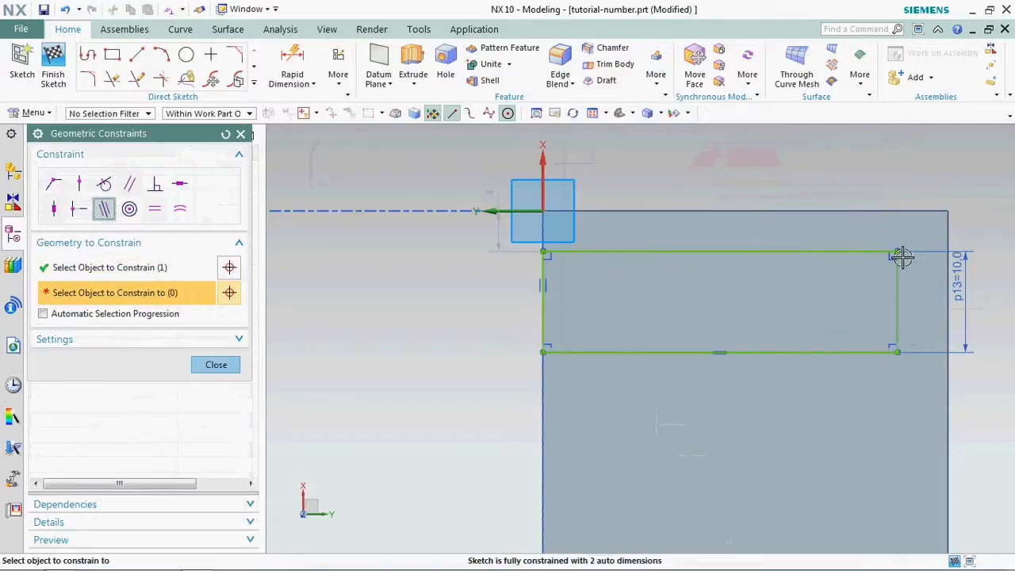
click(948, 290)
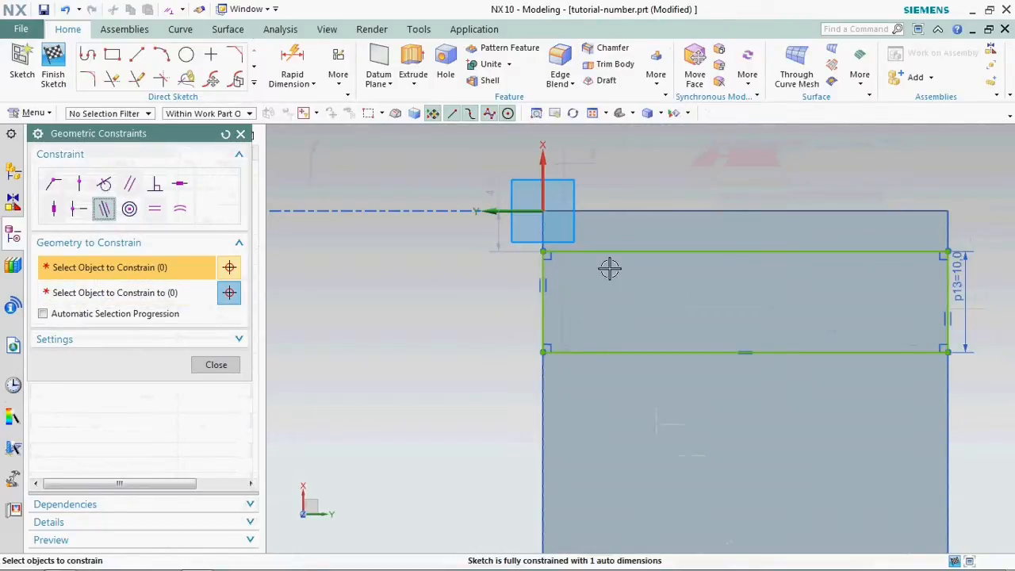
- Make the rectangle's outer long side collinear with the plate's short end edge and finish the sketch
click(156, 298)
click(734, 211)
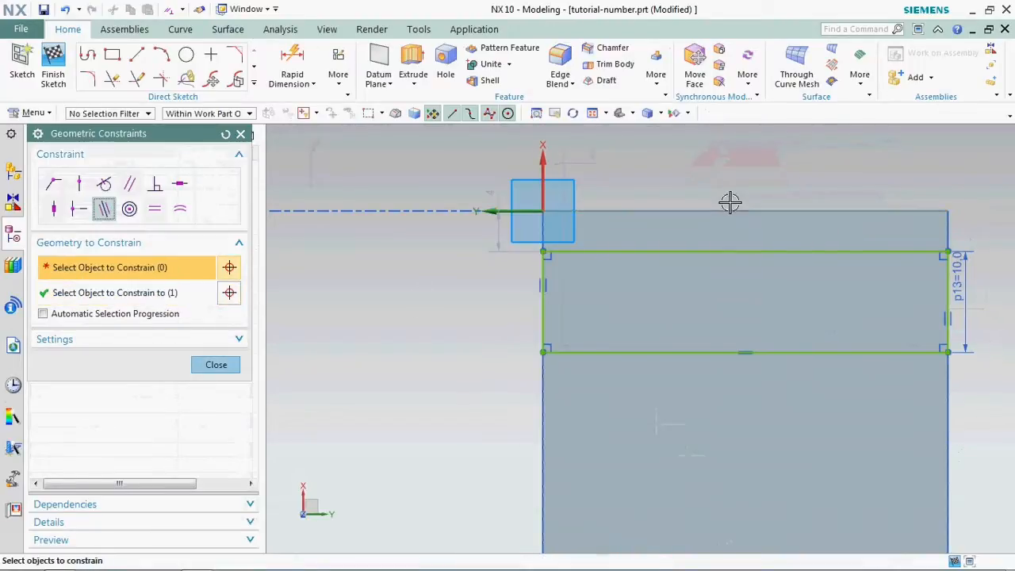
click(632, 251)
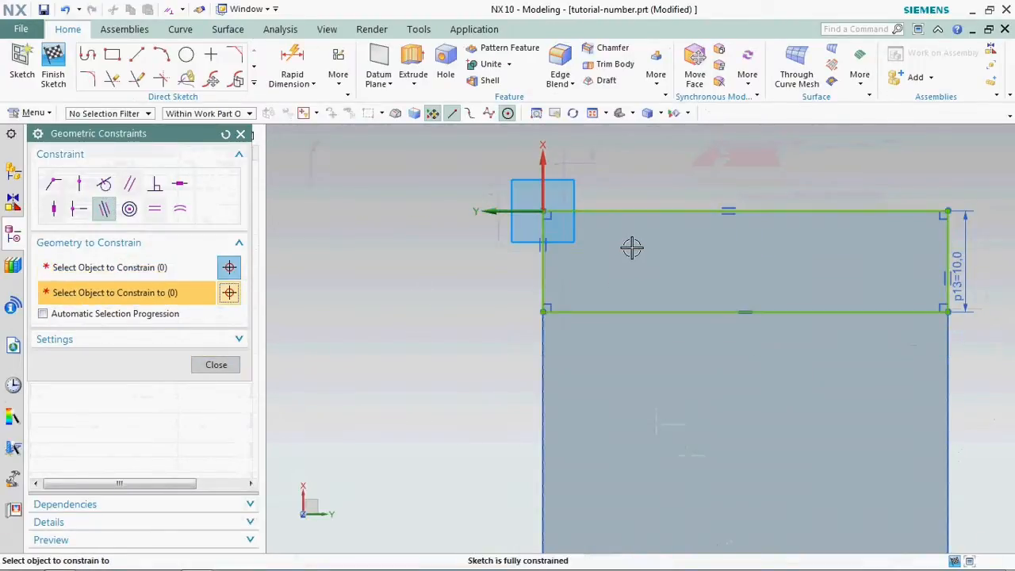
click(225, 366)
click(771, 314)
middle_drag(771, 314, 528, 249)
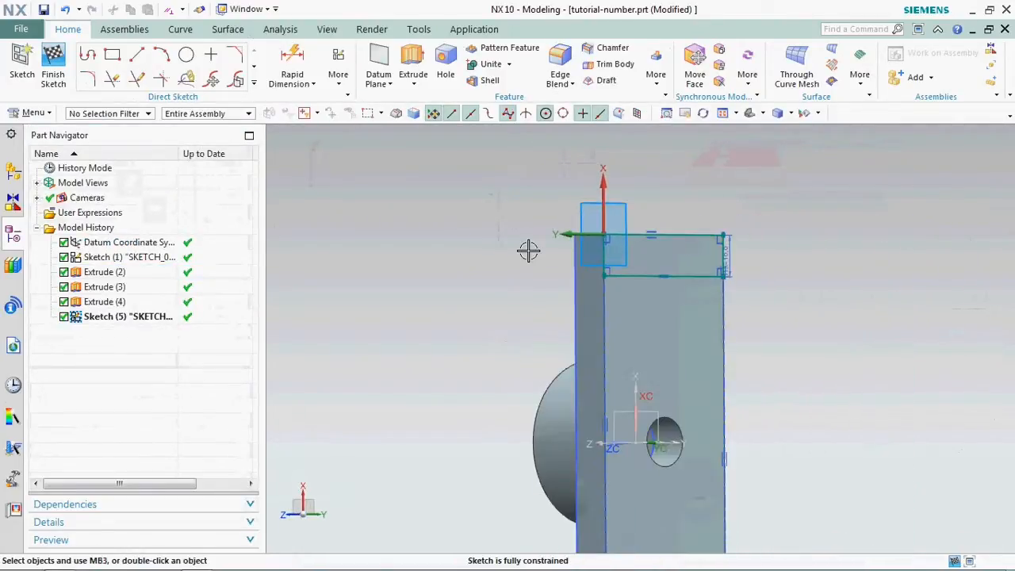
click(53, 60)
- Set up an extrusion of the rectangle with a 40 mm end distance and the Unite Boolean
click(190, 65)
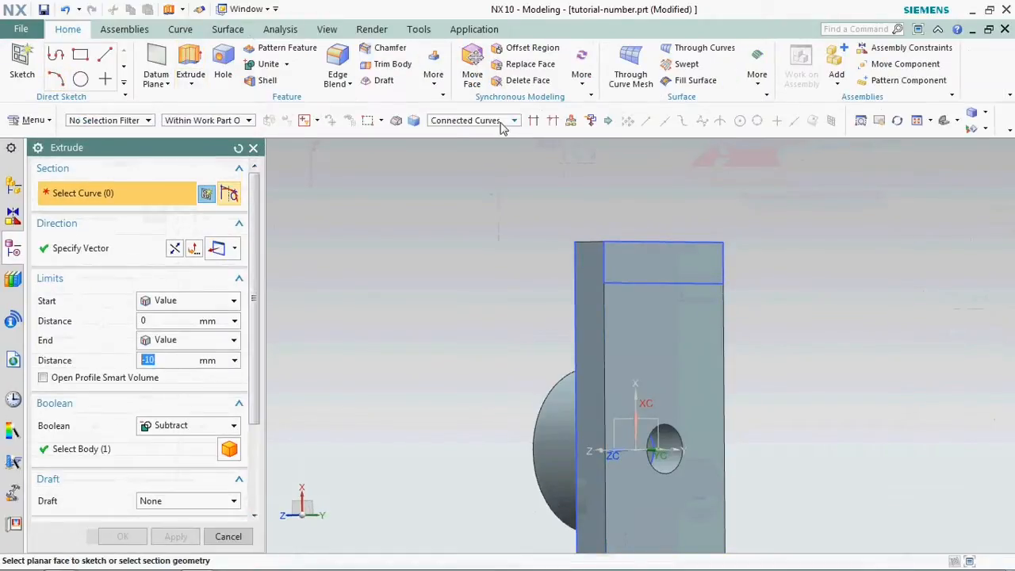
click(626, 276)
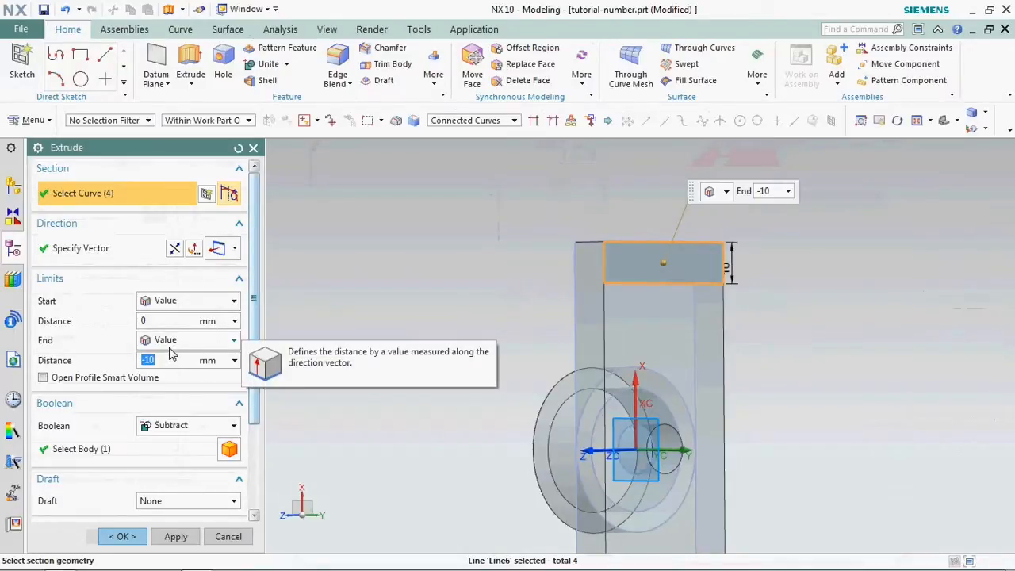
text(40)
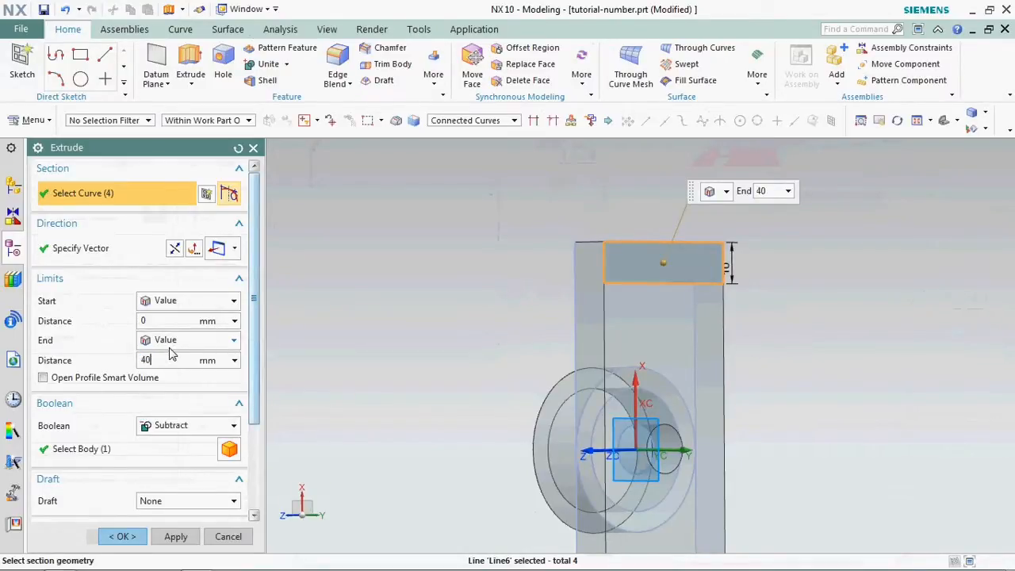
key(BackSpace)
key(BackSpace)
text(490)
click(188, 426)
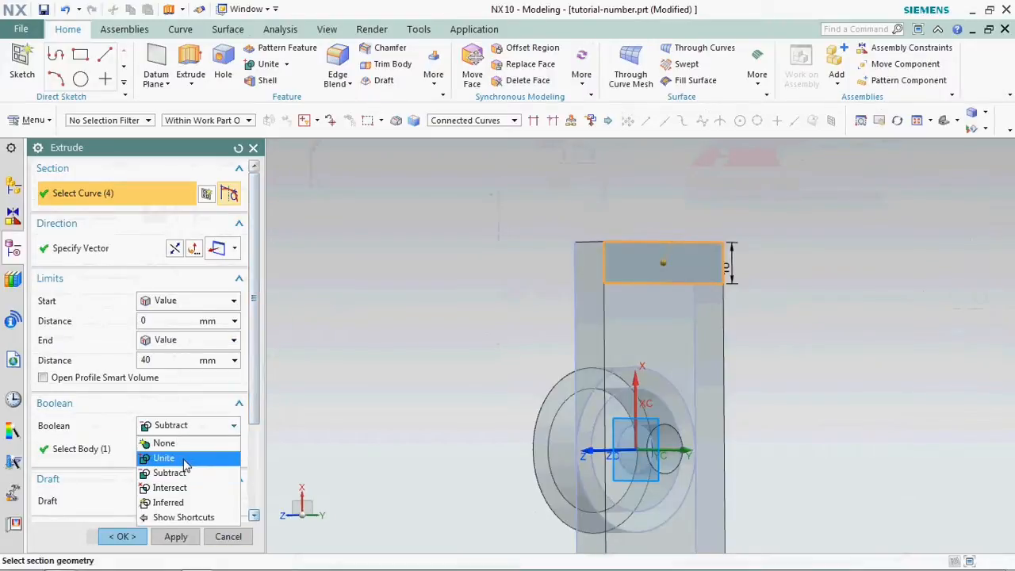
click(184, 457)
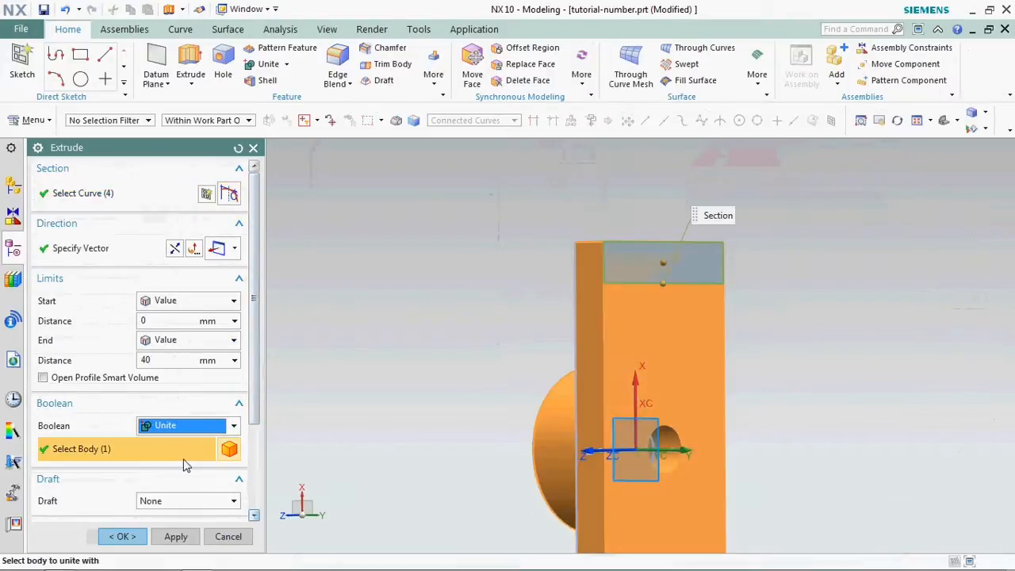
- Direct the rectangle's extrusion along -ZC, away from the plate's underside, and create the flange
click(181, 251)
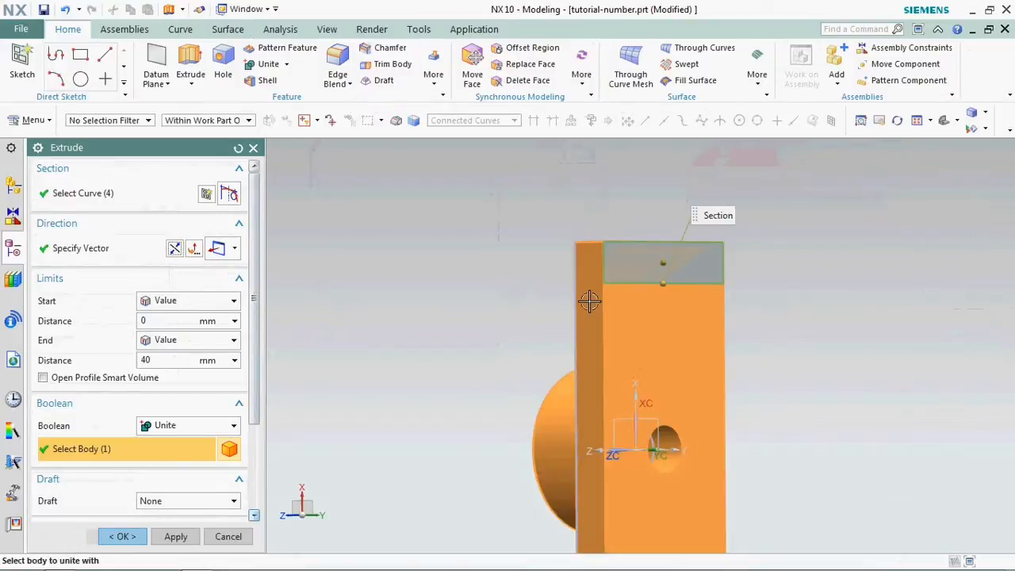
scroll(132, 460, down, 3)
scroll(191, 333, up, 3)
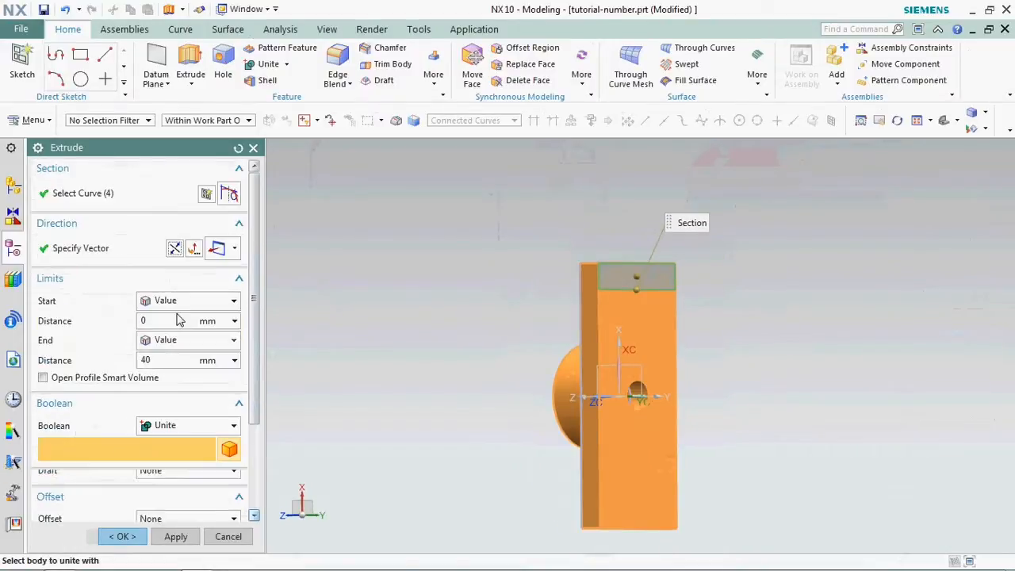
click(235, 251)
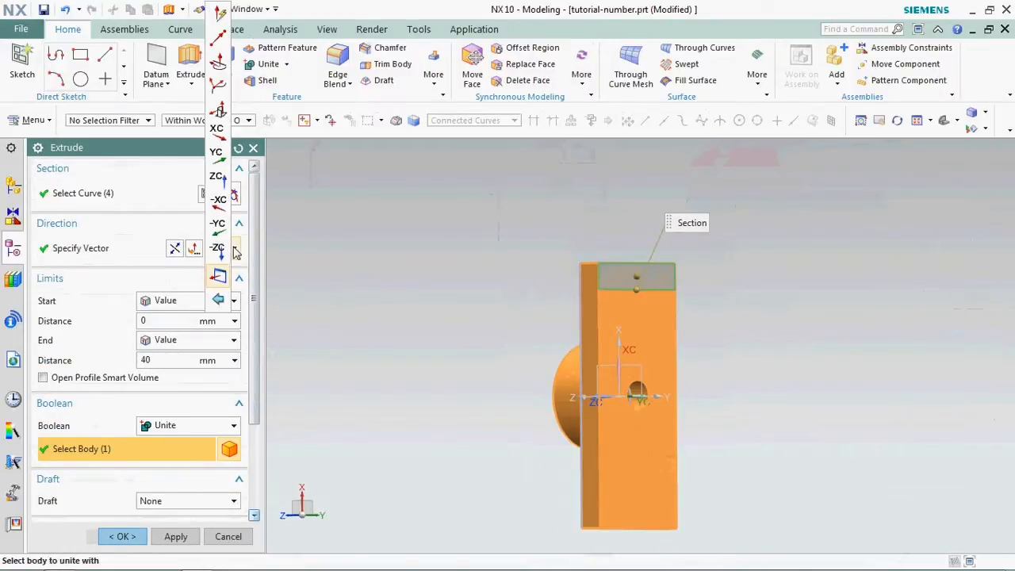
click(223, 249)
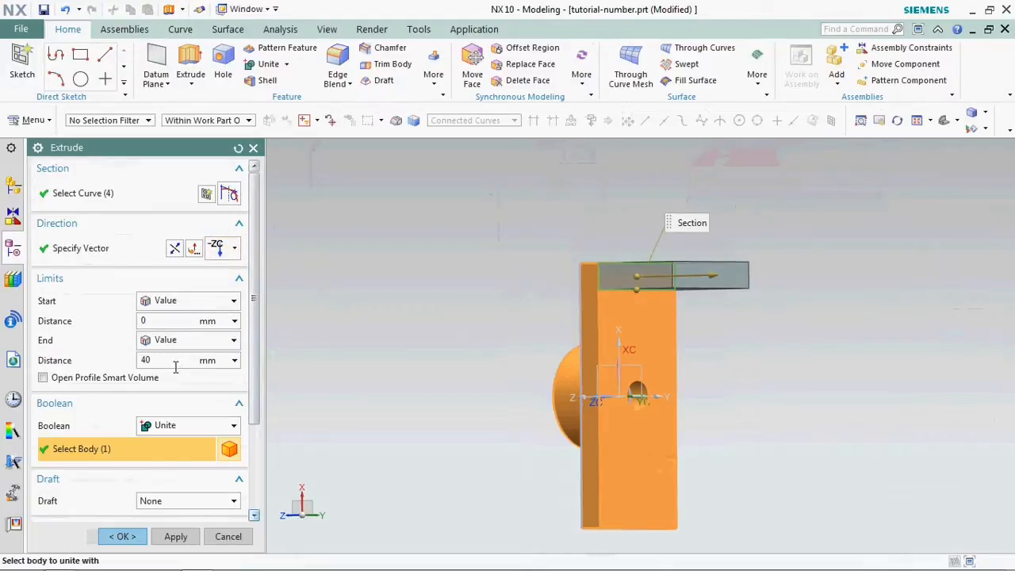
middle_drag(564, 281, 657, 281)
scroll(658, 282, up, 3)
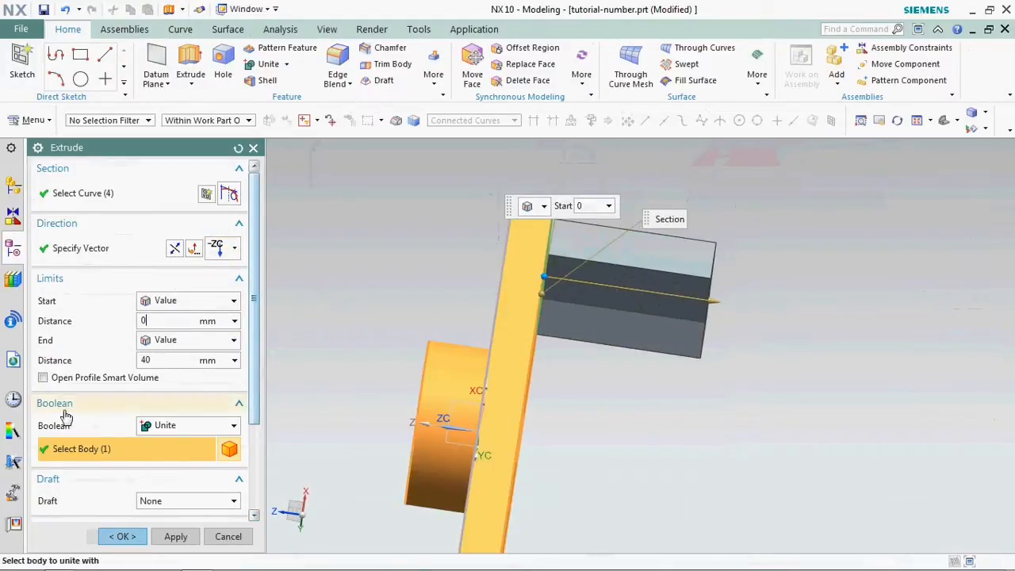
click(123, 536)
- Blend the two corner edges at the flange's free end with a 15 mm circular radius
mouse_move(709, 320)
middle_down()
mouse_move(695, 310)
mouse_move(711, 324)
mouse_move(672, 369)
mouse_move(698, 370)
mouse_move(679, 349)
mouse_move(697, 364)
mouse_move(714, 342)
mouse_move(675, 362)
mouse_move(724, 328)
middle_up()
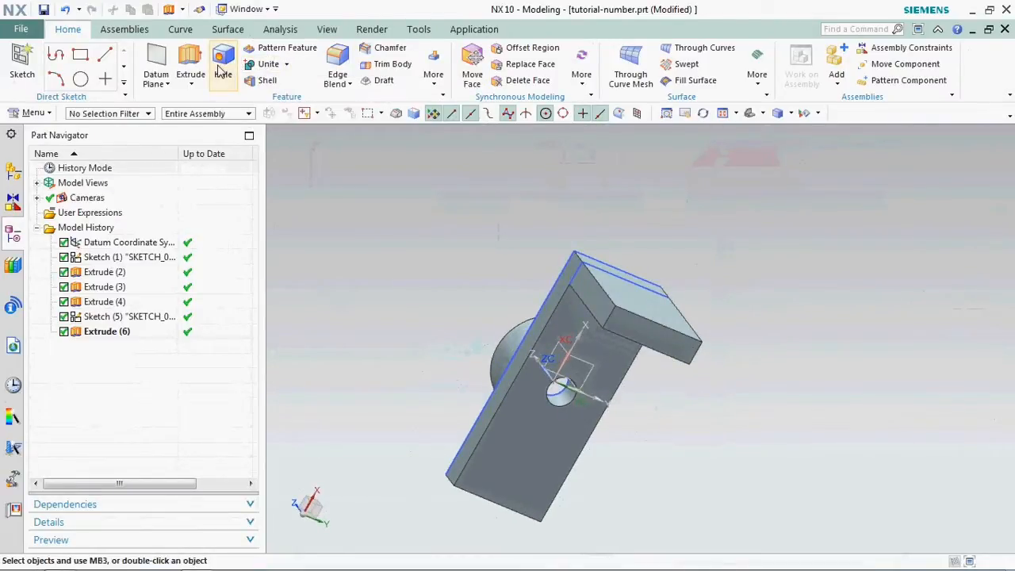
click(337, 67)
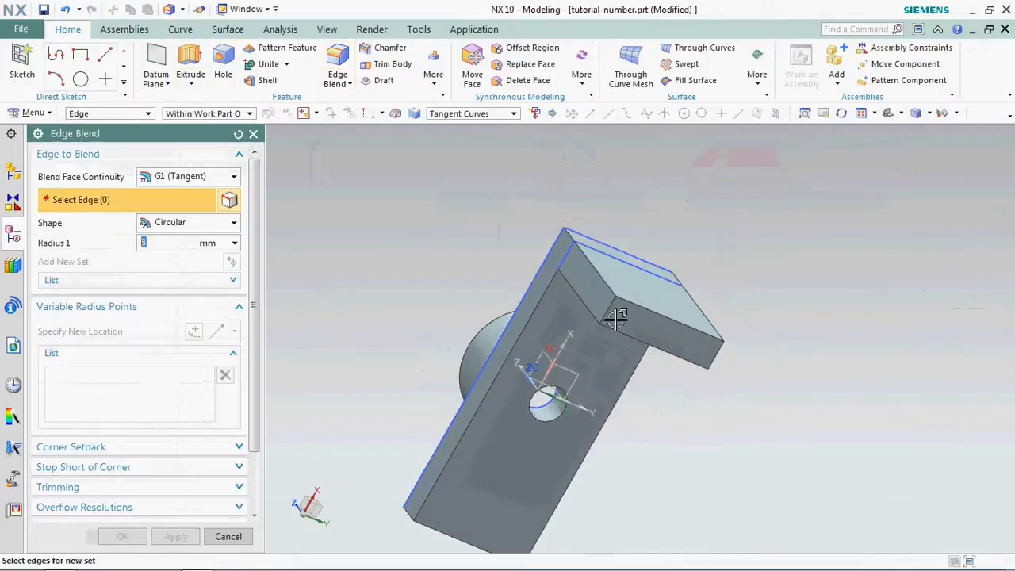
scroll(609, 294, up, 3)
click(610, 293)
click(779, 367)
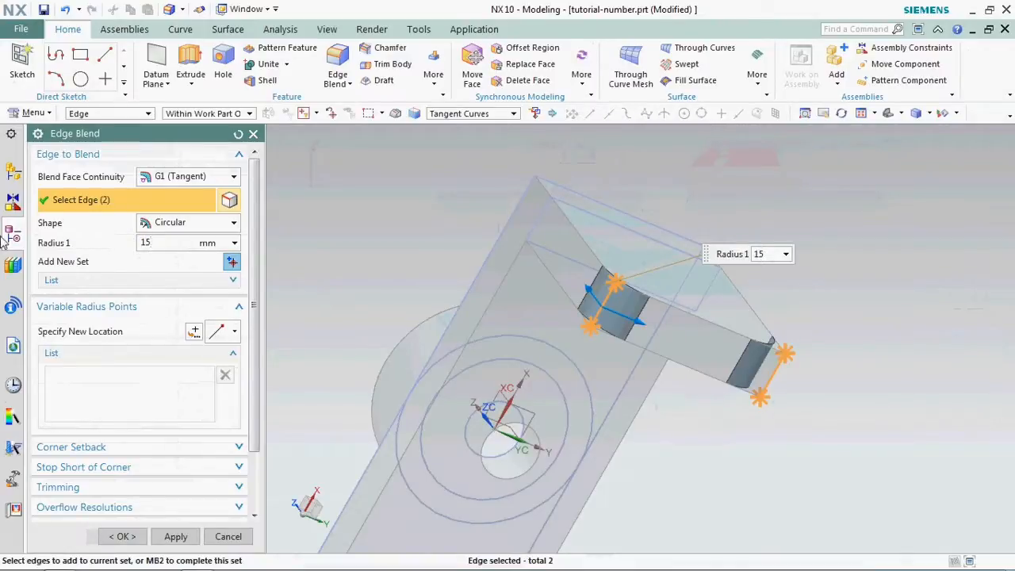
click(123, 536)
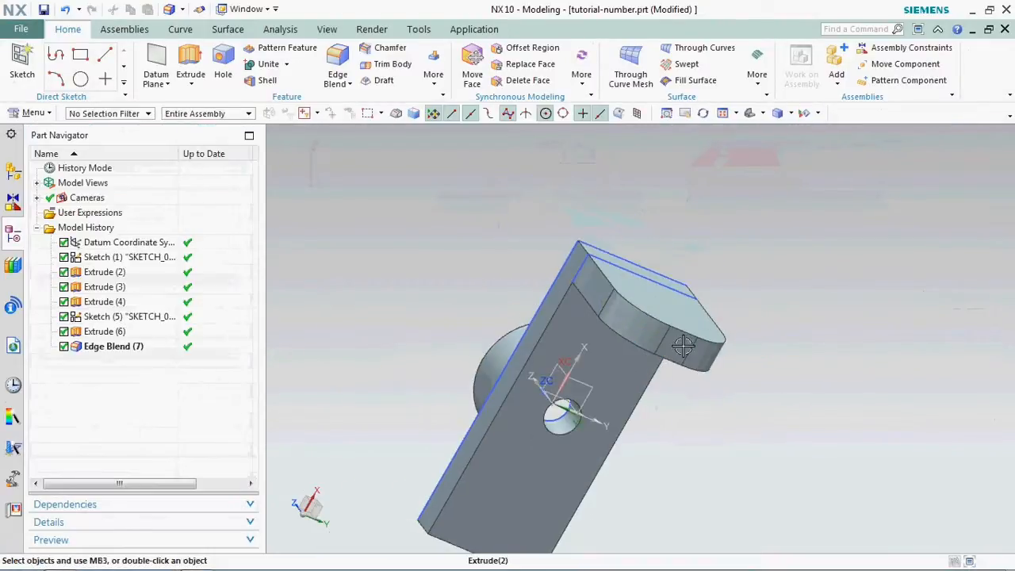
- Create an inferred datum plane on the flange's outer flat face
middle_drag(682, 347, 642, 402)
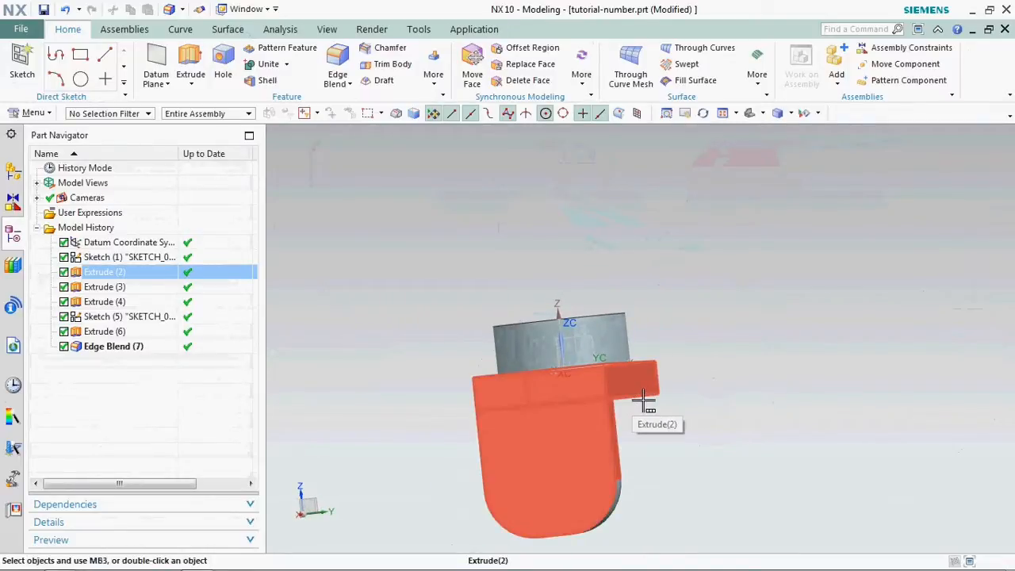
key(F8)
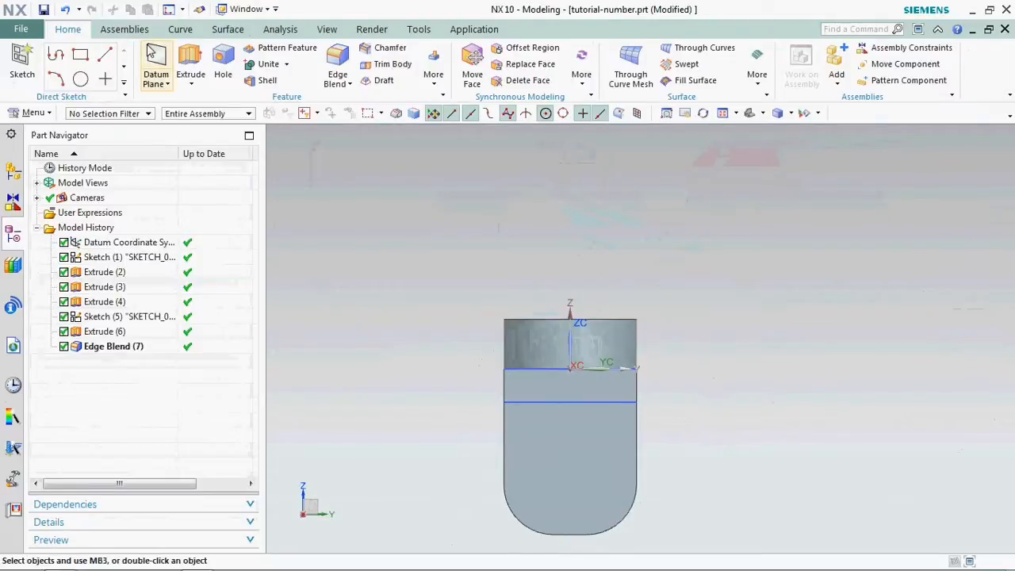
click(557, 483)
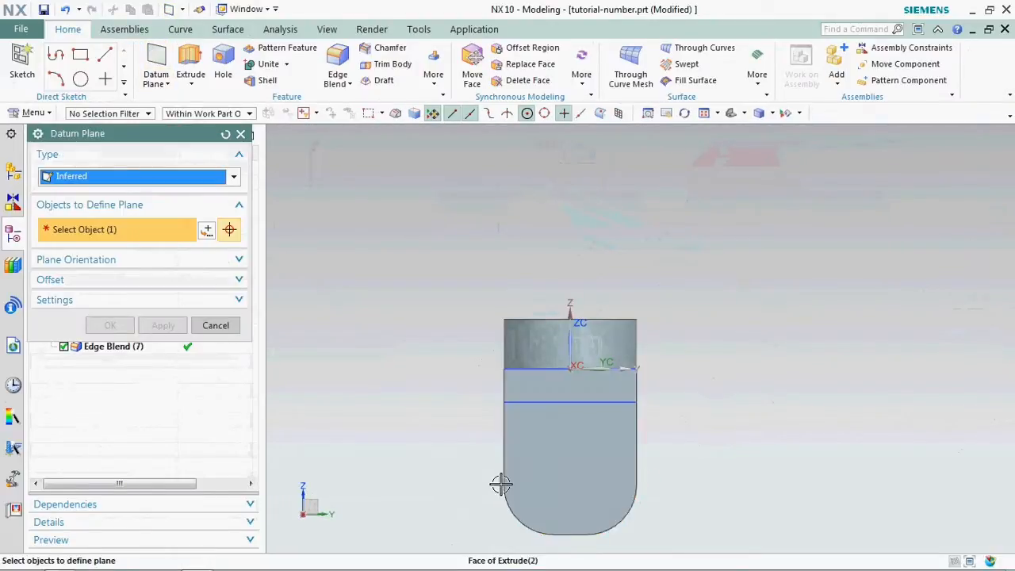
click(119, 391)
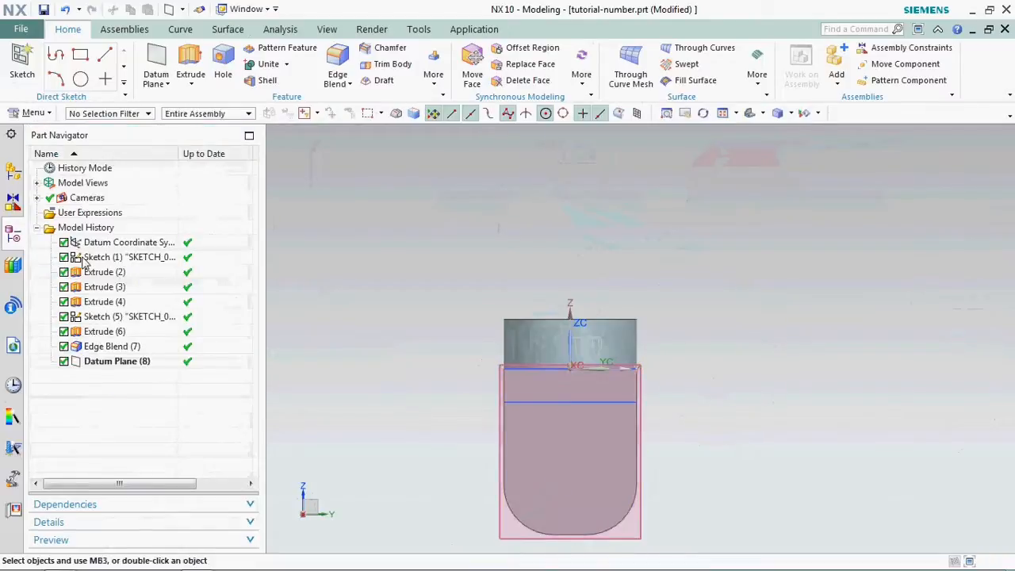
- Sketch a 15 mm diameter circle on the datum plane, near the middle of the flange
click(81, 79)
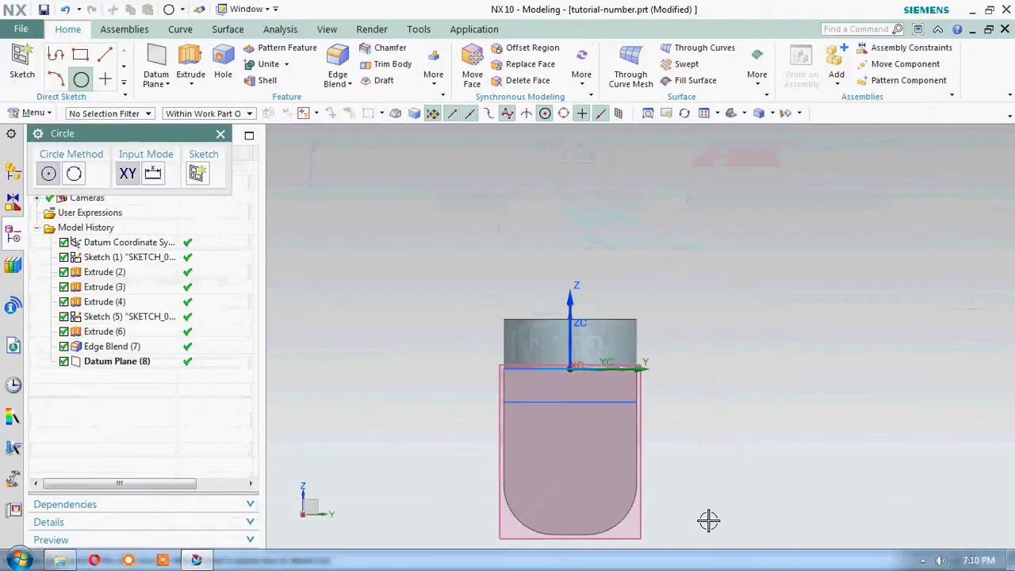
click(560, 464)
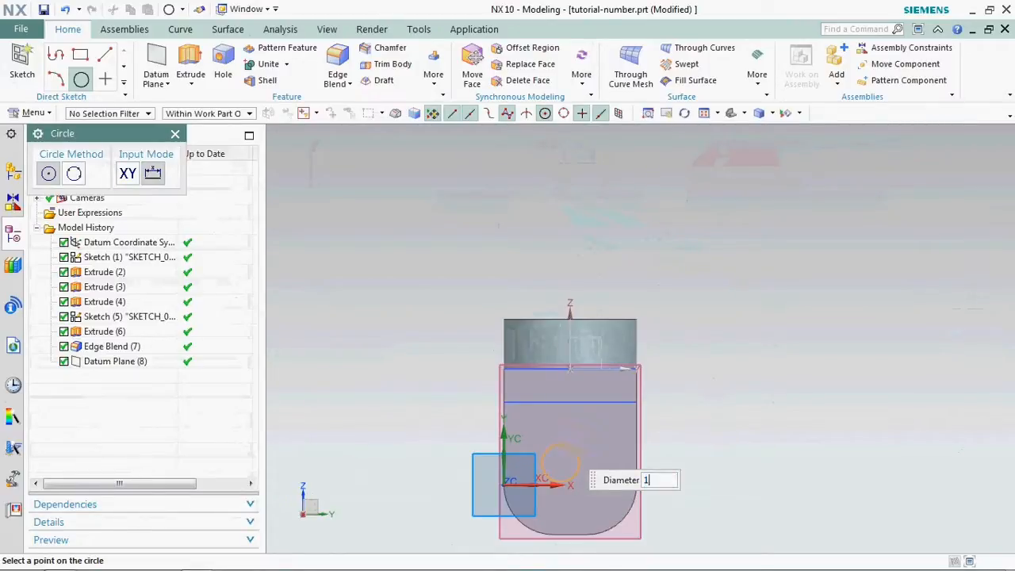
key(Return)
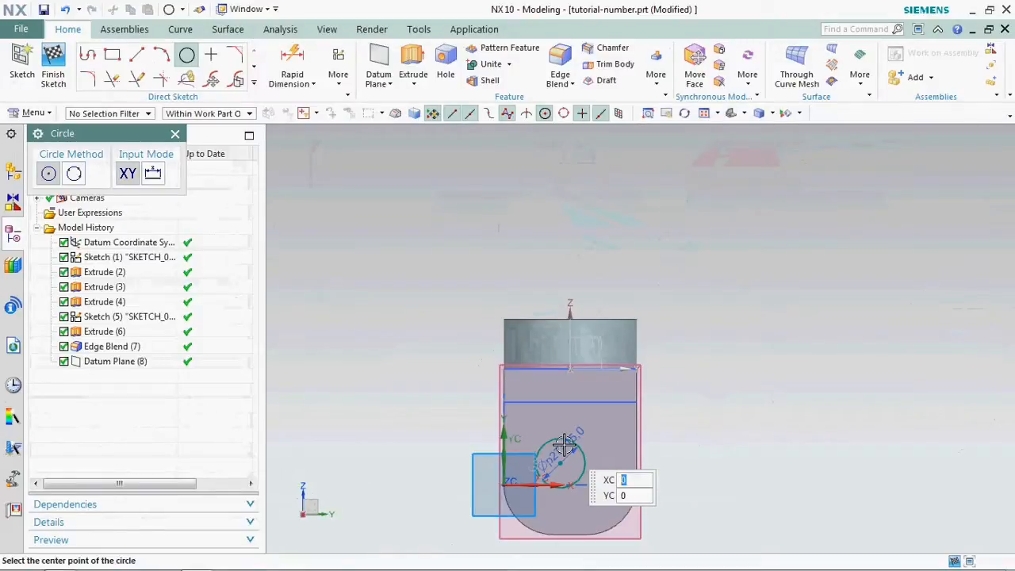
click(175, 134)
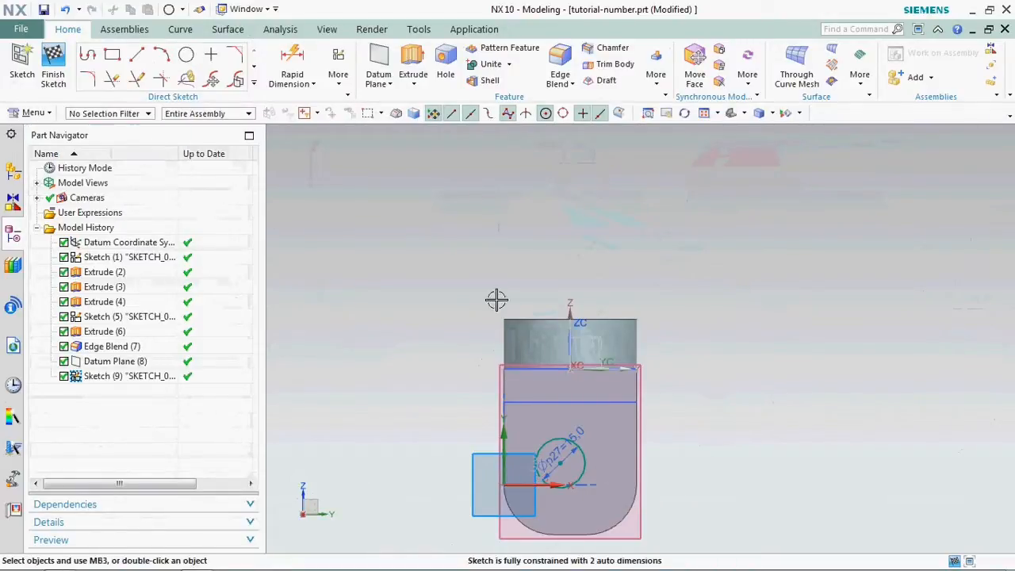
- Dimension the horizontal distance between the circle's centre and the vertical Z axis as 0
click(290, 62)
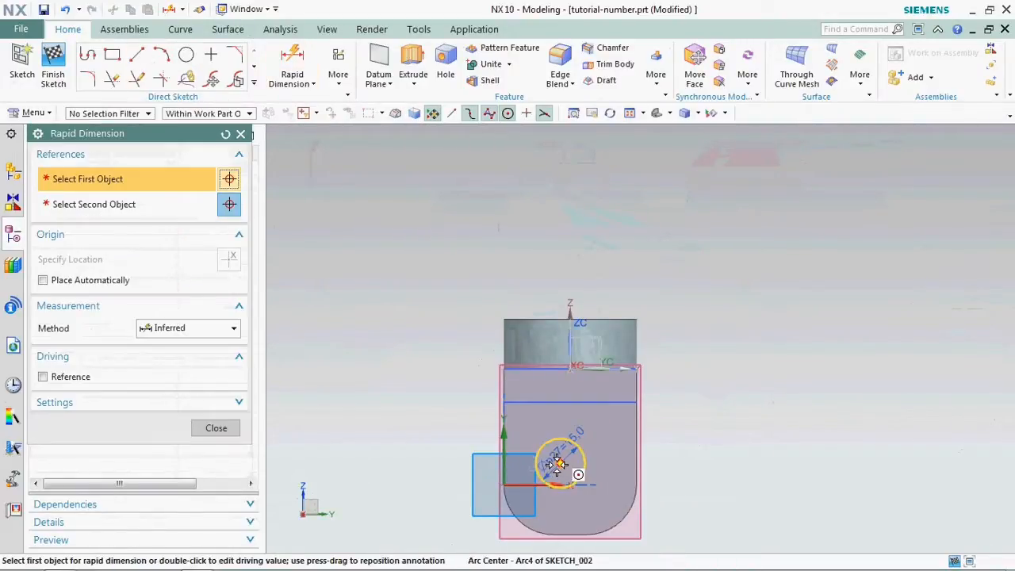
click(560, 464)
click(571, 350)
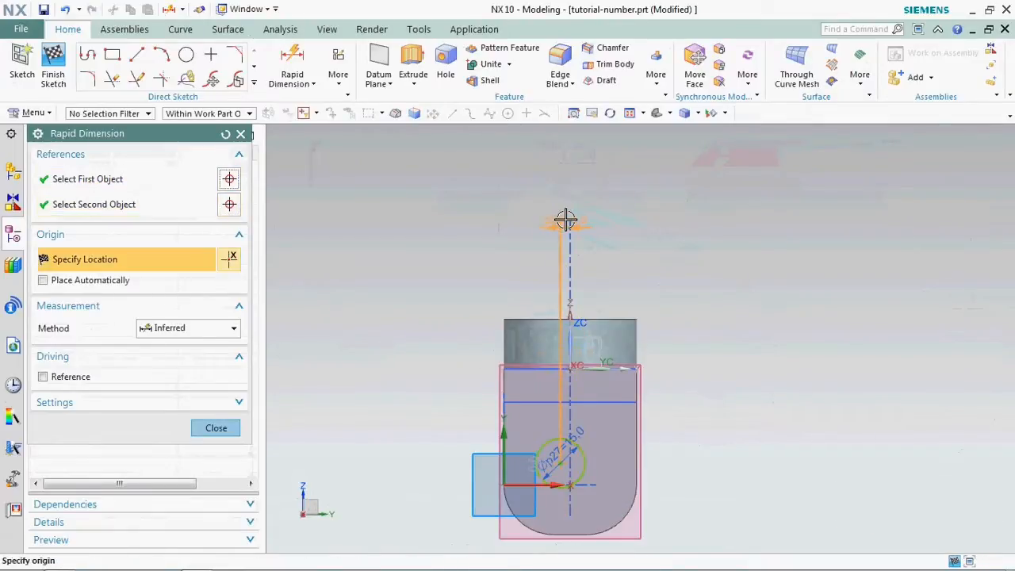
click(566, 220)
text(0)
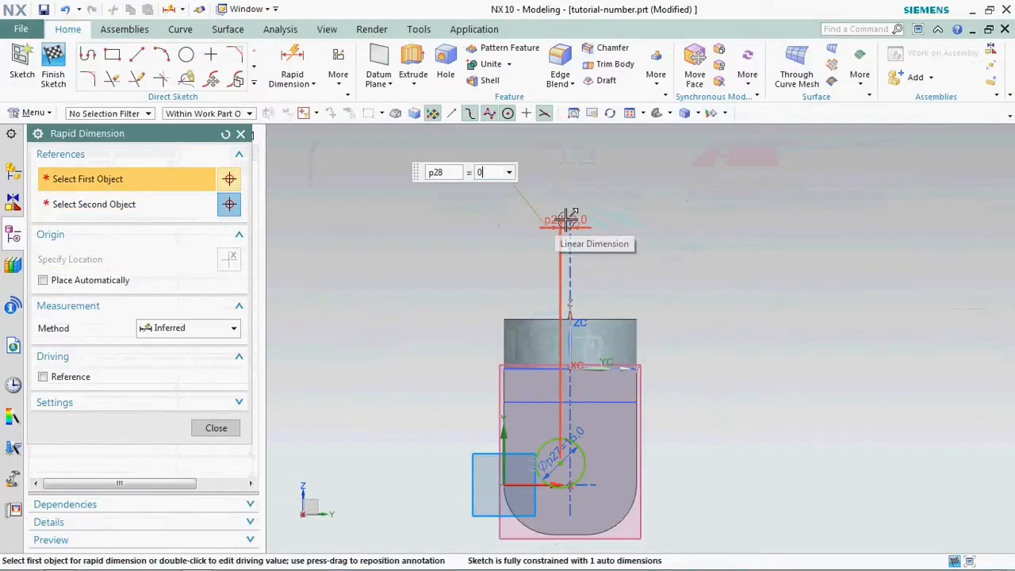
key(Return)
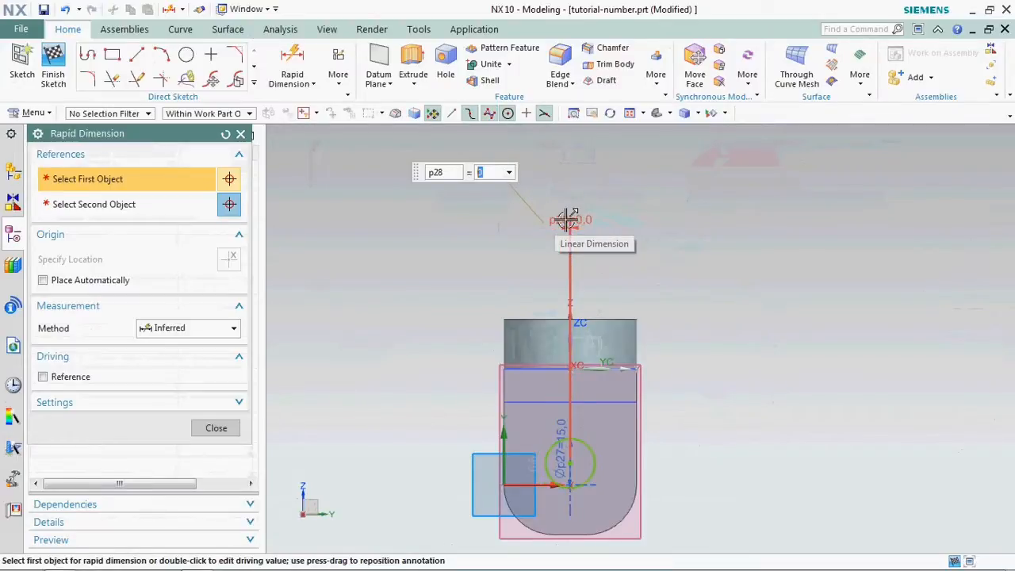
middle_click(426, 270)
- Dimension the circle's centre 20 mm from the straight edge at the flange's rounded end
scroll(374, 204, down, 2)
scroll(508, 396, up, 3)
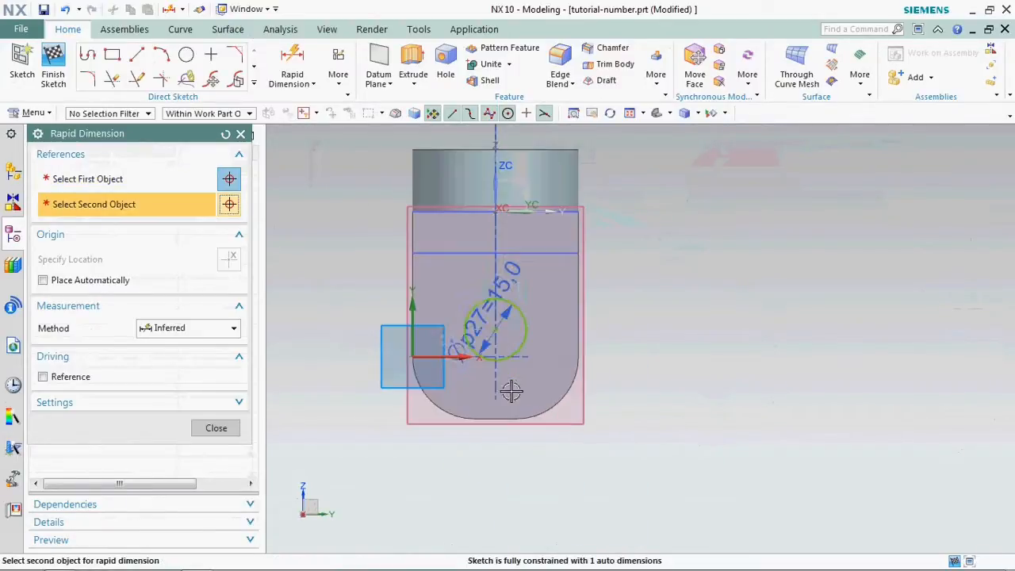
middle_click(359, 241)
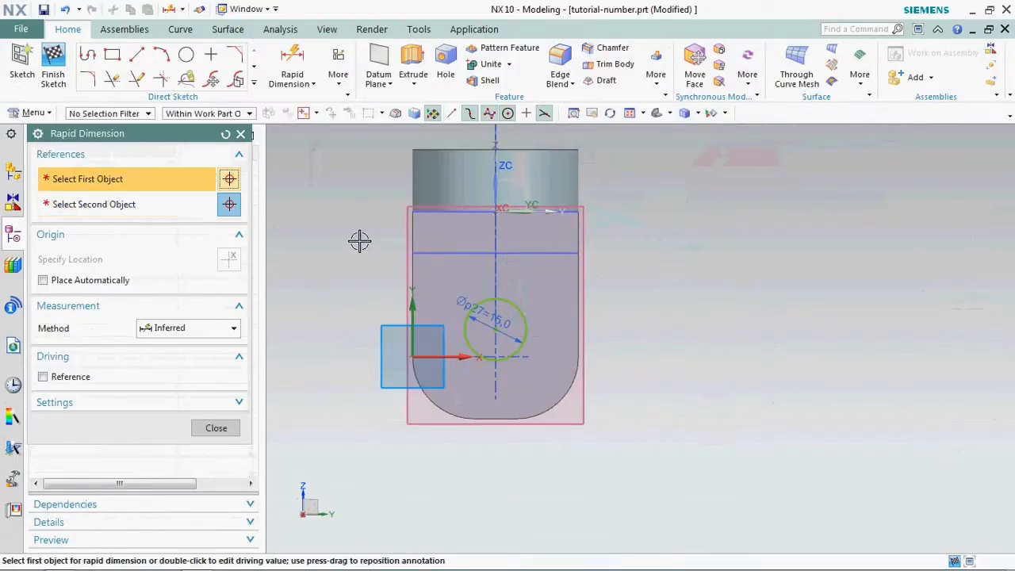
click(495, 334)
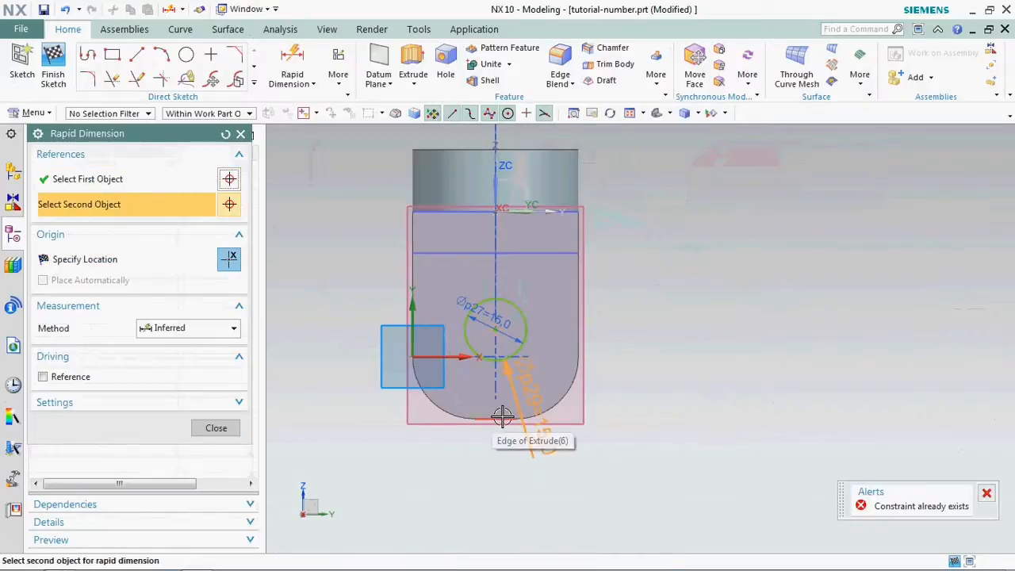
click(508, 417)
click(655, 379)
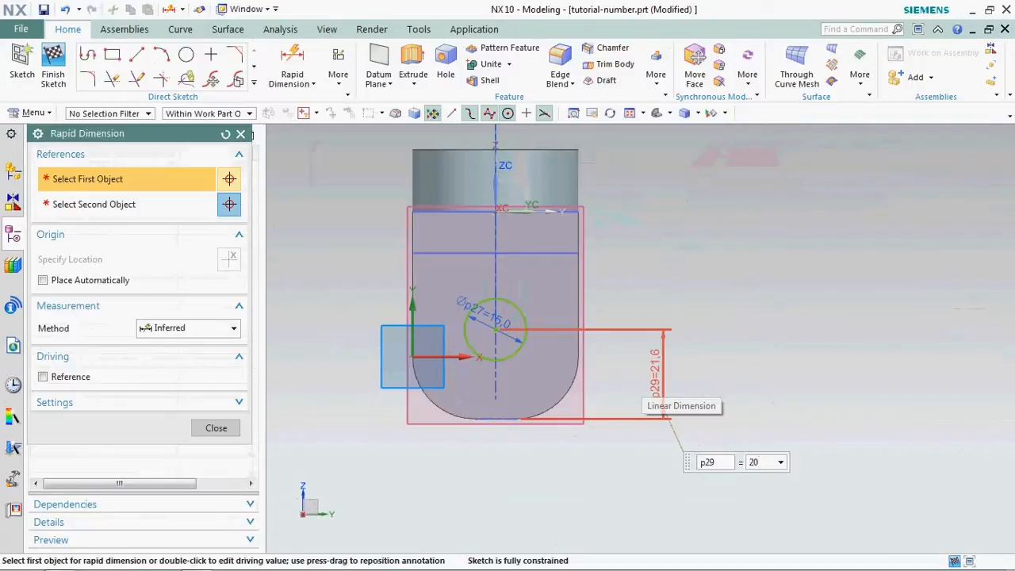
text(20)
key(Return)
middle_click(675, 296)
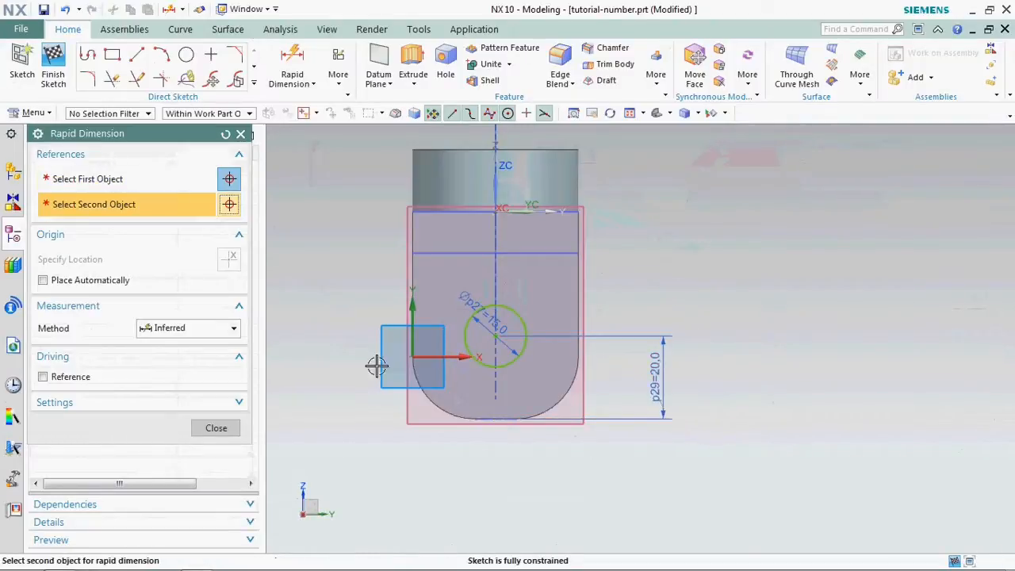
click(240, 133)
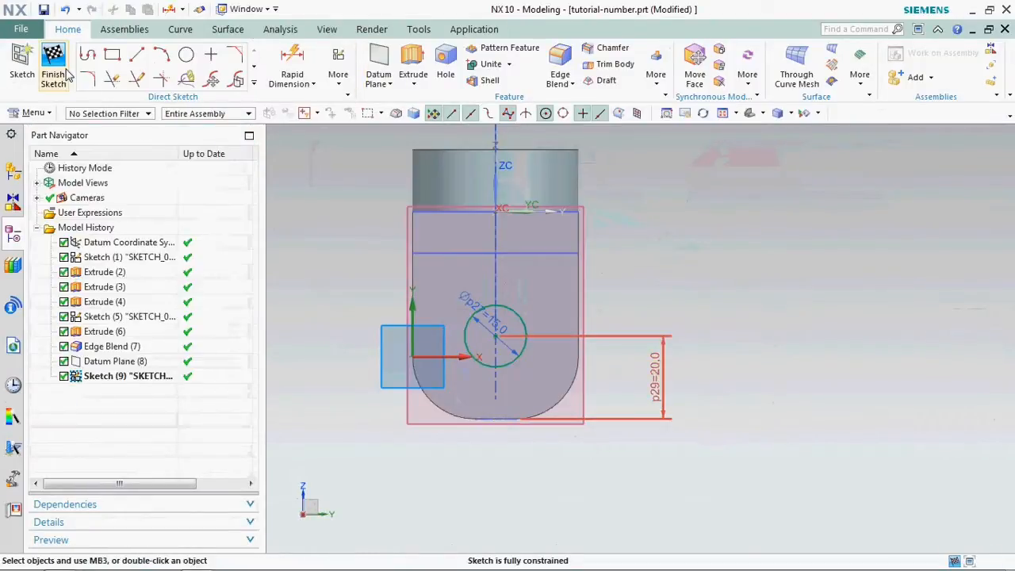
- Finish the sketch and start extruding the 15 mm circle, with the end limit Until Extended at the flange's inner face
click(53, 62)
click(191, 63)
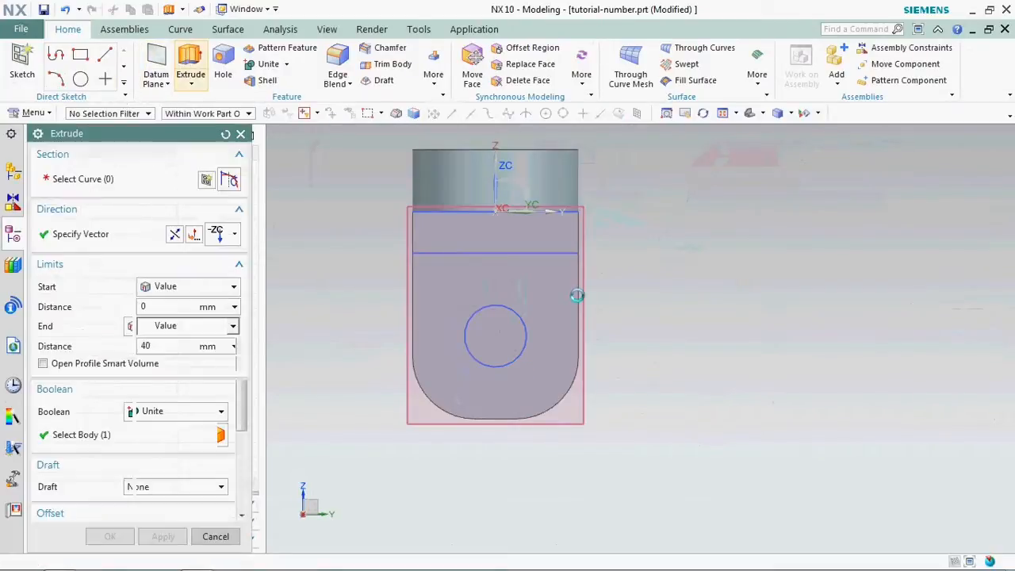
click(536, 342)
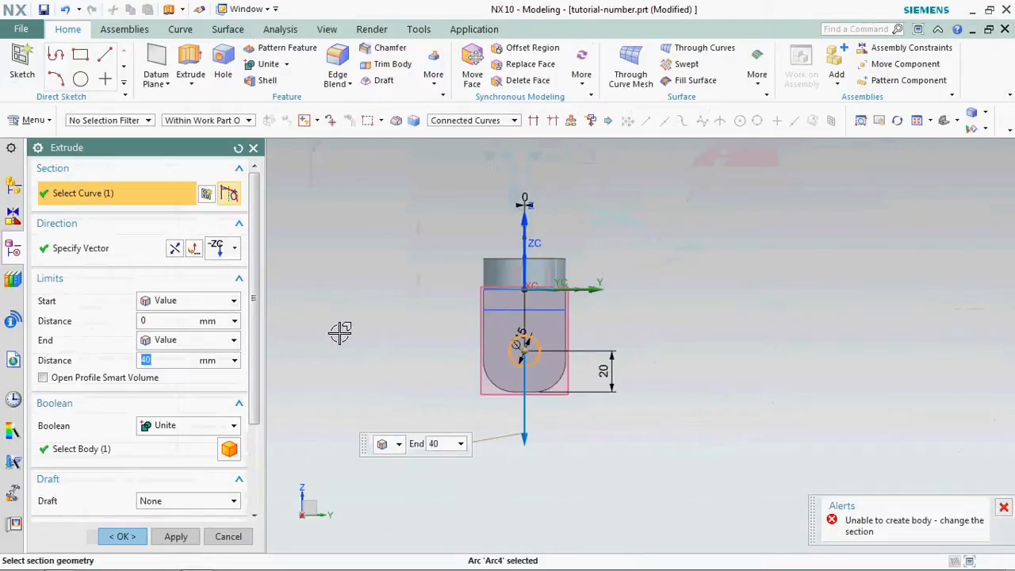
middle_drag(334, 330, 432, 328)
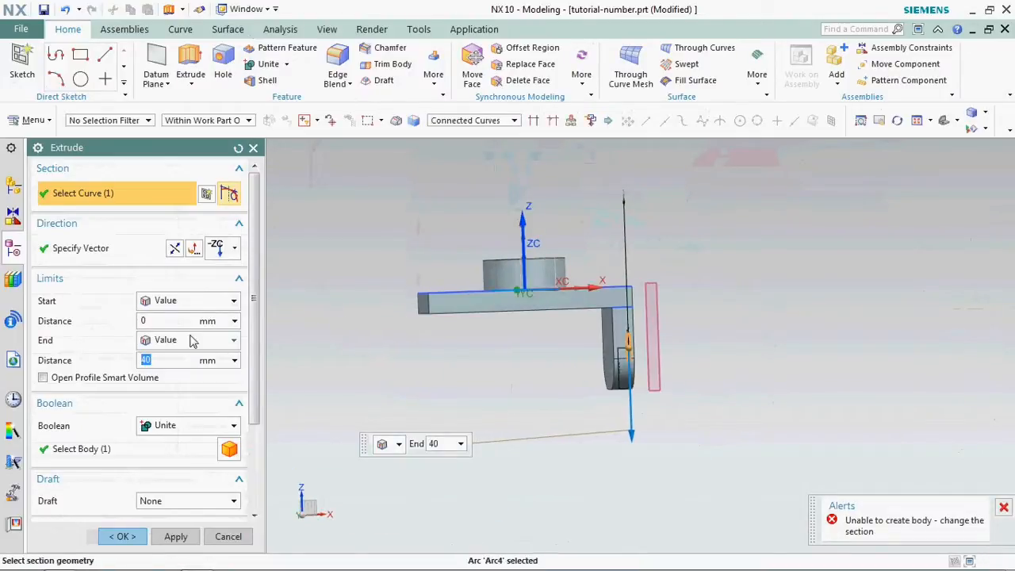
click(203, 341)
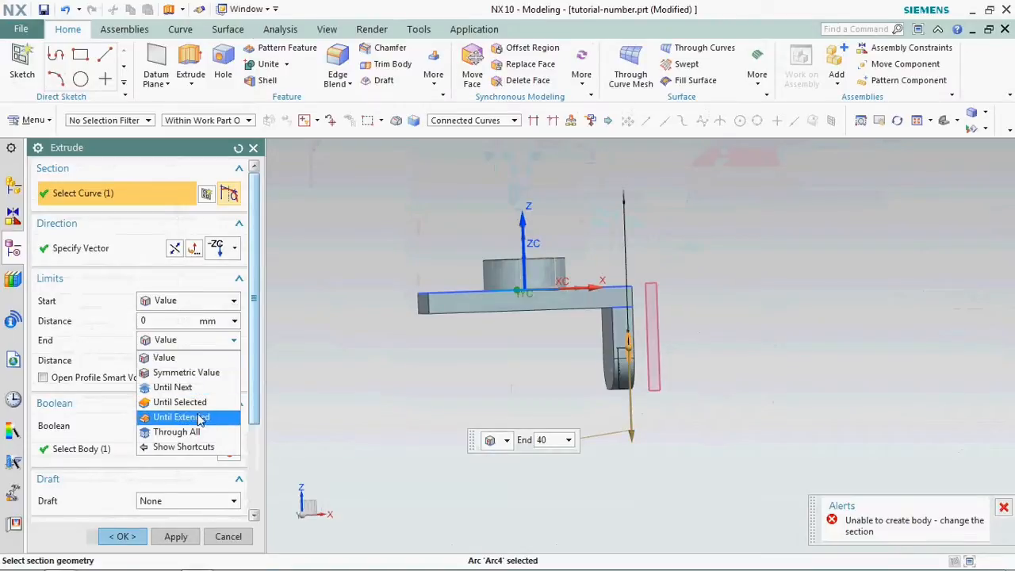
click(202, 418)
click(628, 353)
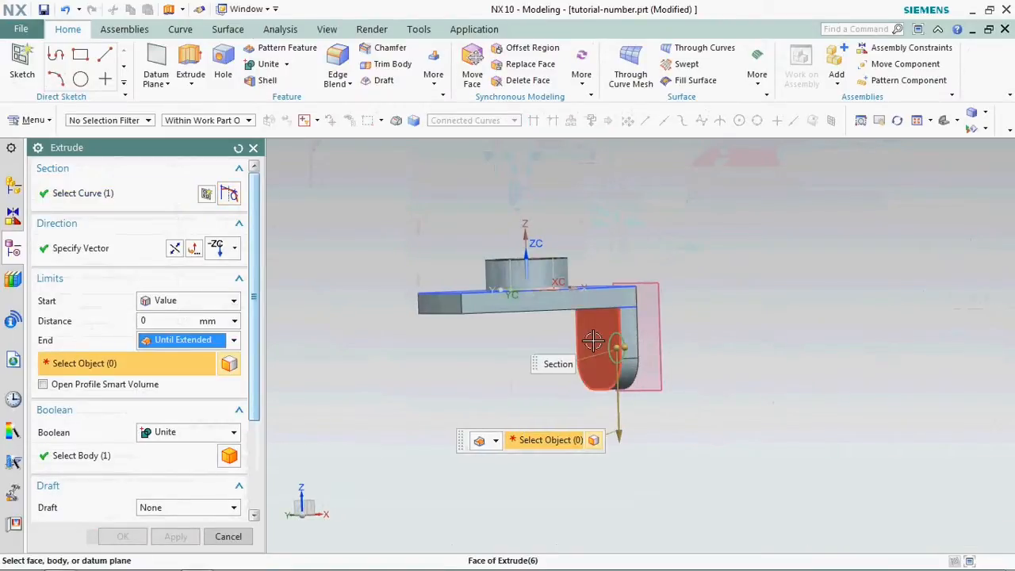
- Set the extrusion's Boolean operation to Subtract from the plate body
click(183, 449)
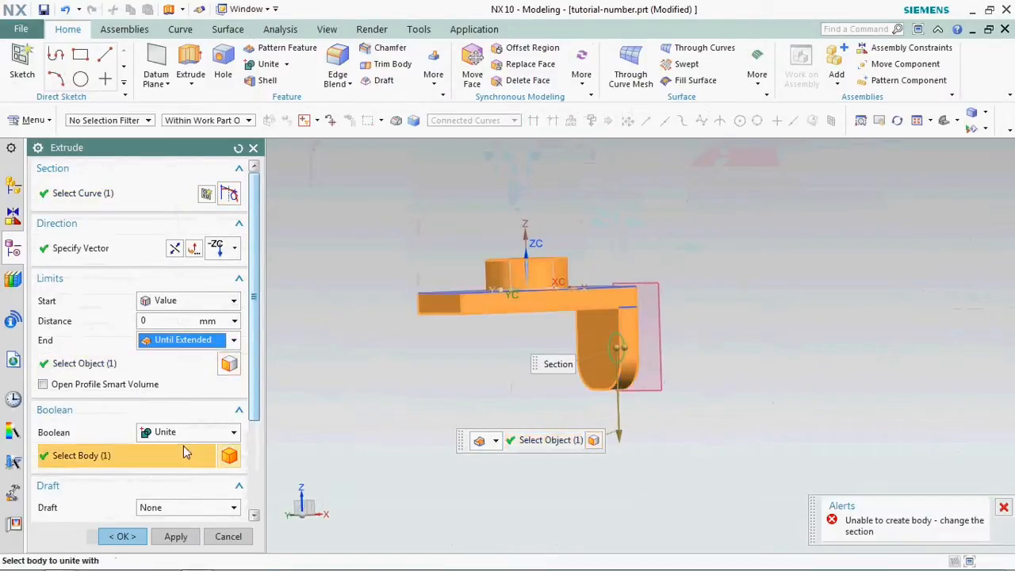
click(193, 432)
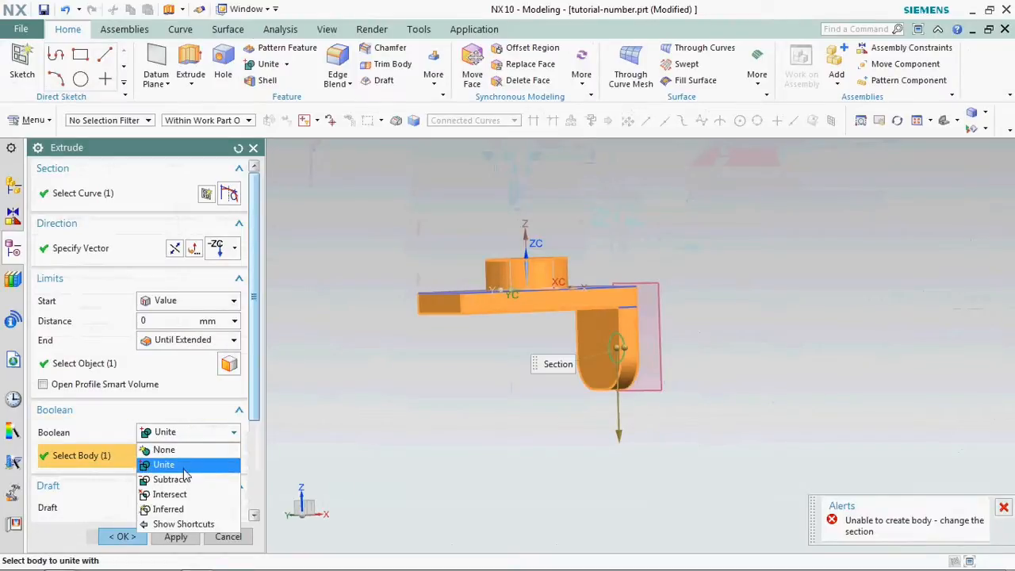
click(184, 479)
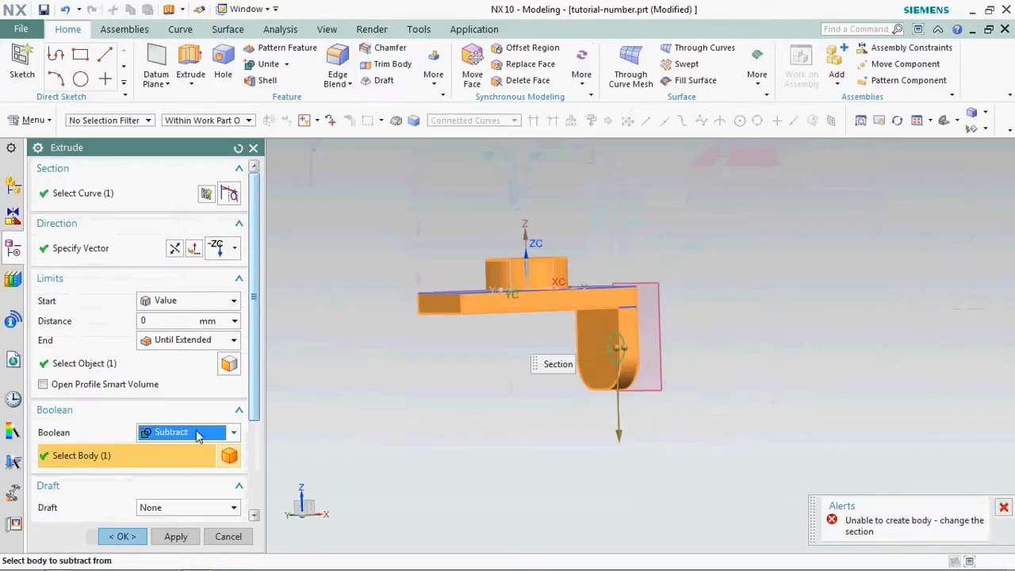
- Try to set the extrusion direction with a two-point vector and preview the result
click(235, 249)
click(226, 40)
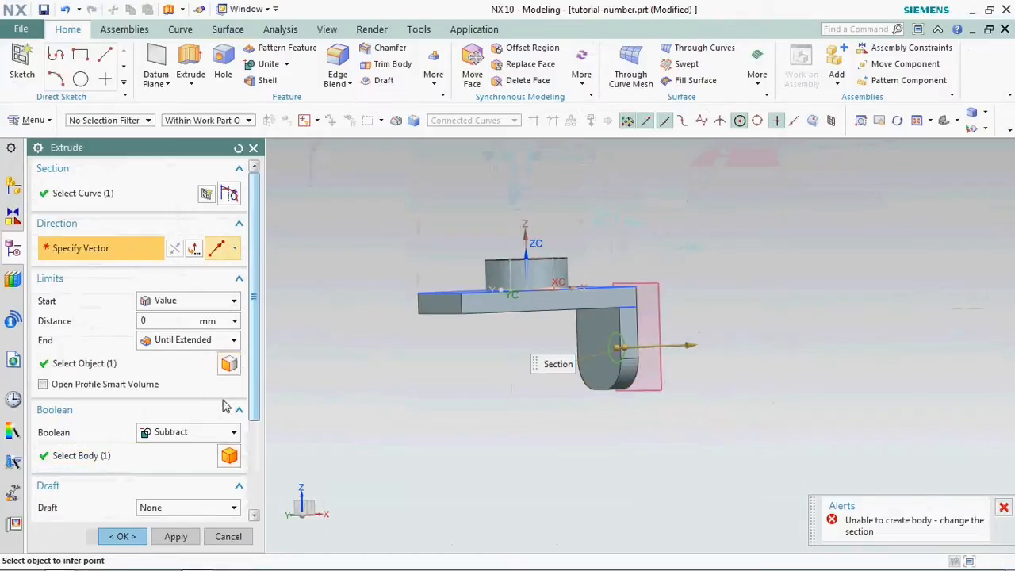
click(145, 455)
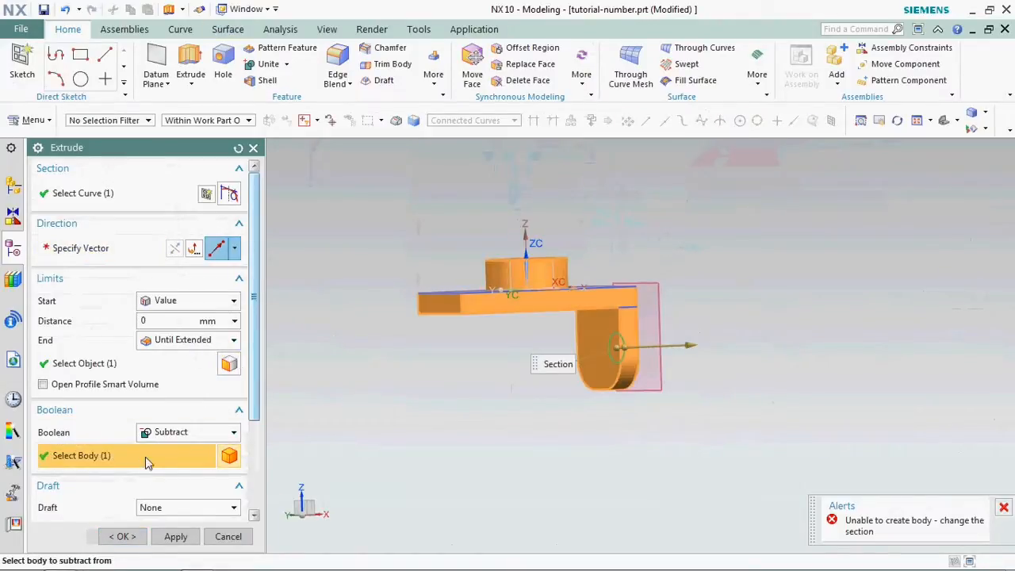
scroll(176, 432, down, 3)
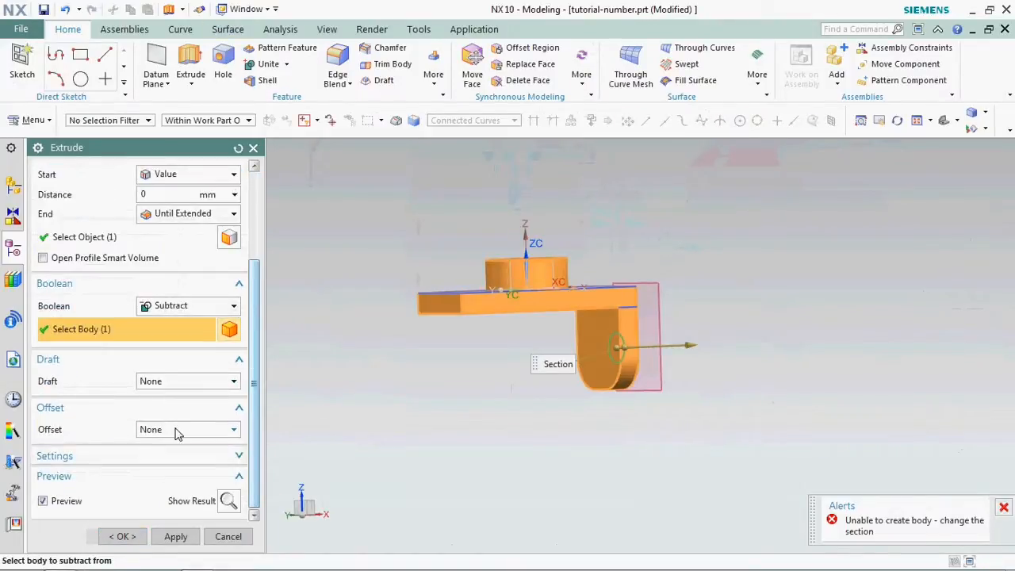
click(229, 502)
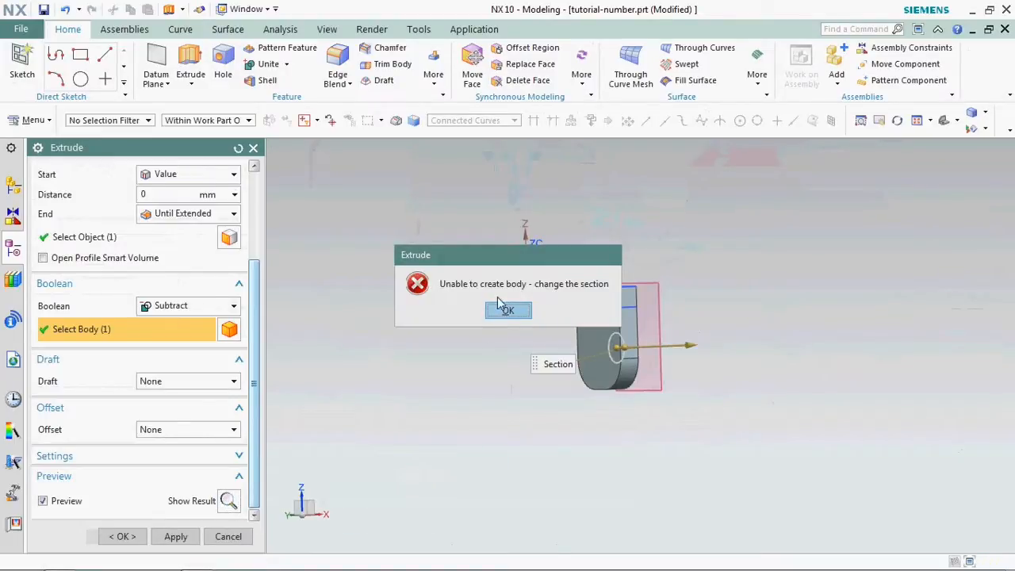
click(508, 311)
scroll(208, 217, up, 3)
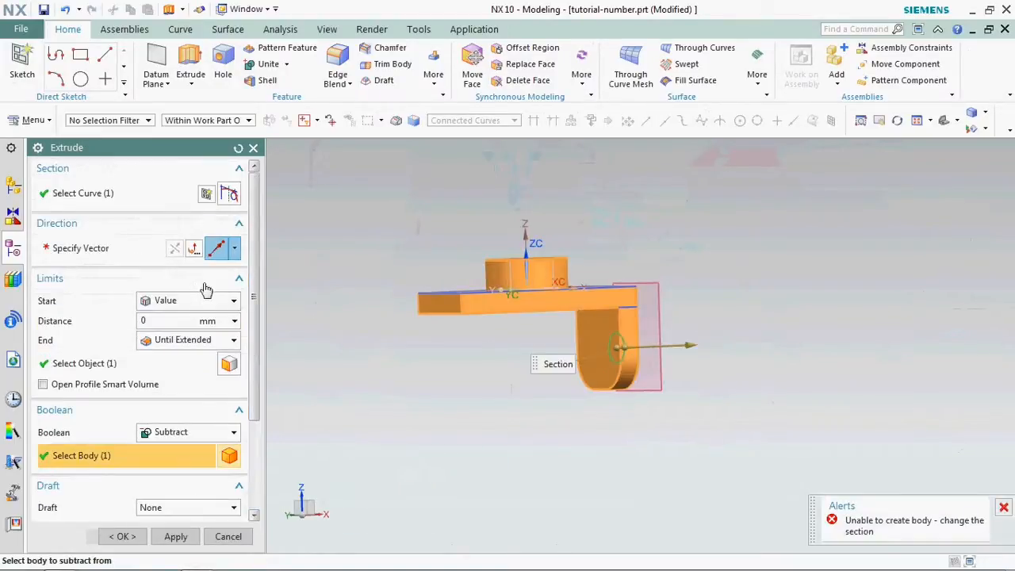
click(199, 251)
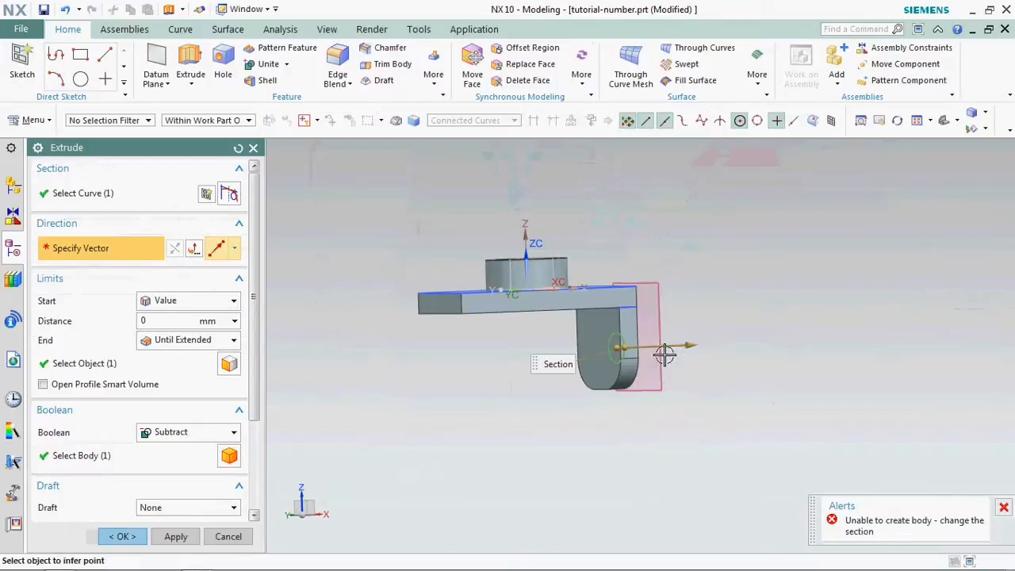
click(690, 342)
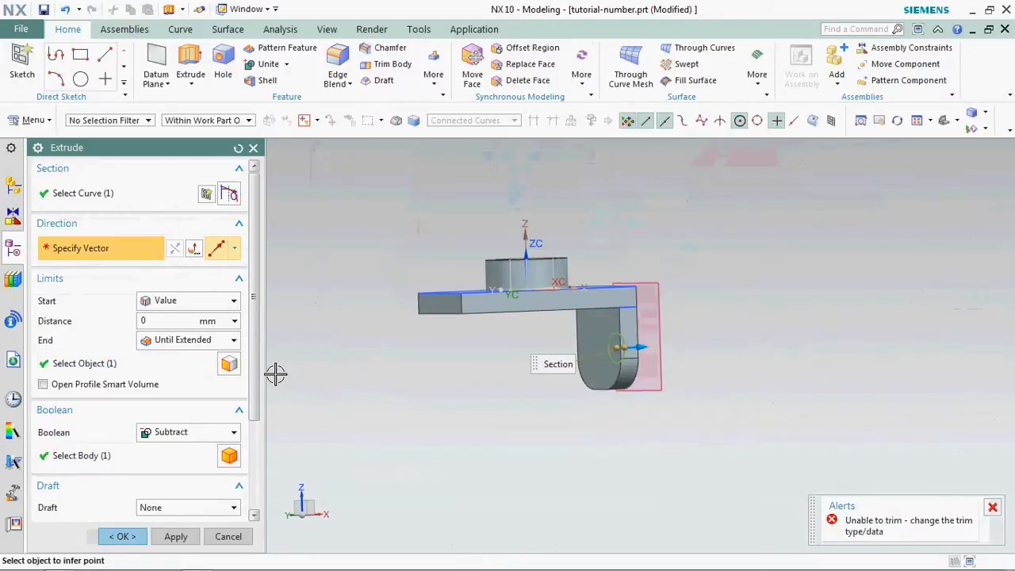
- Redefine the extrusion's end limit as Until Extended, using the flange's inner face as the limiting object
click(204, 340)
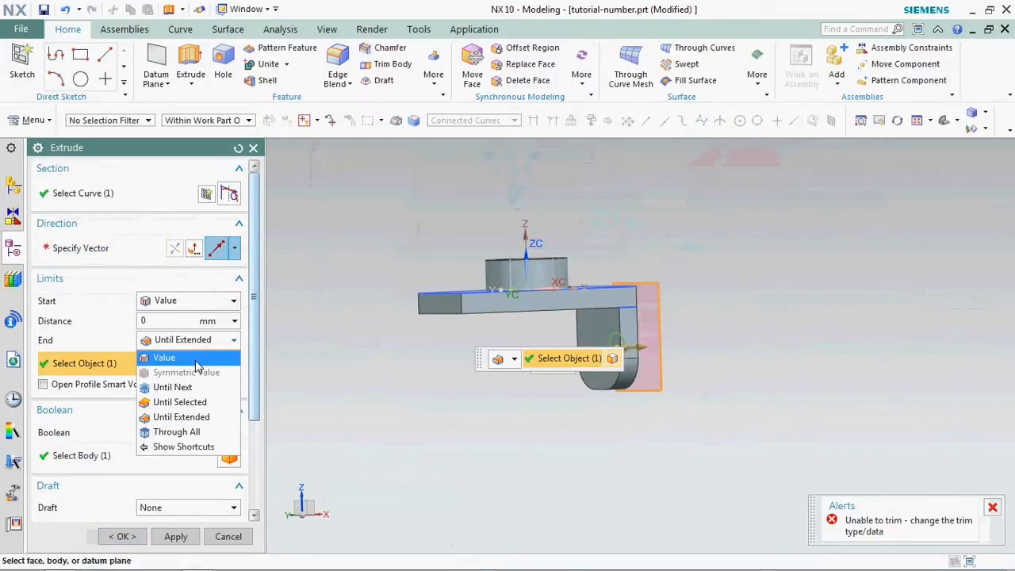
click(154, 356)
scroll(571, 346, up, 3)
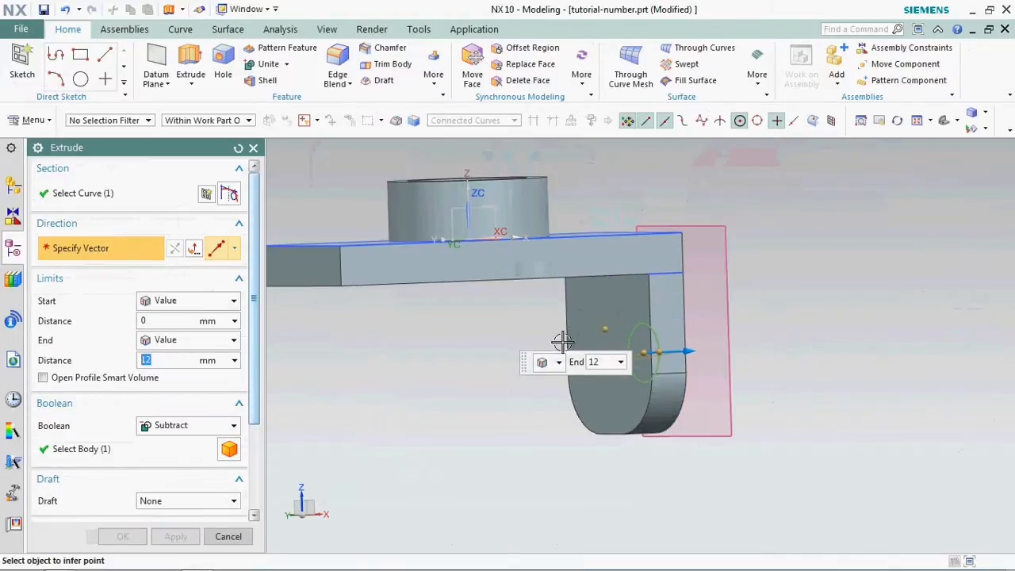
click(157, 341)
click(186, 418)
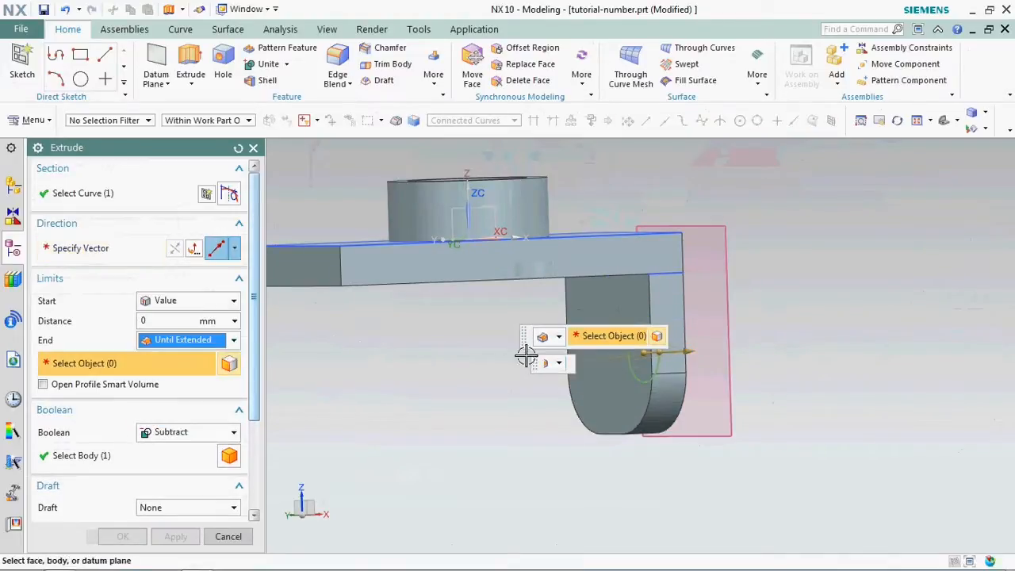
click(593, 286)
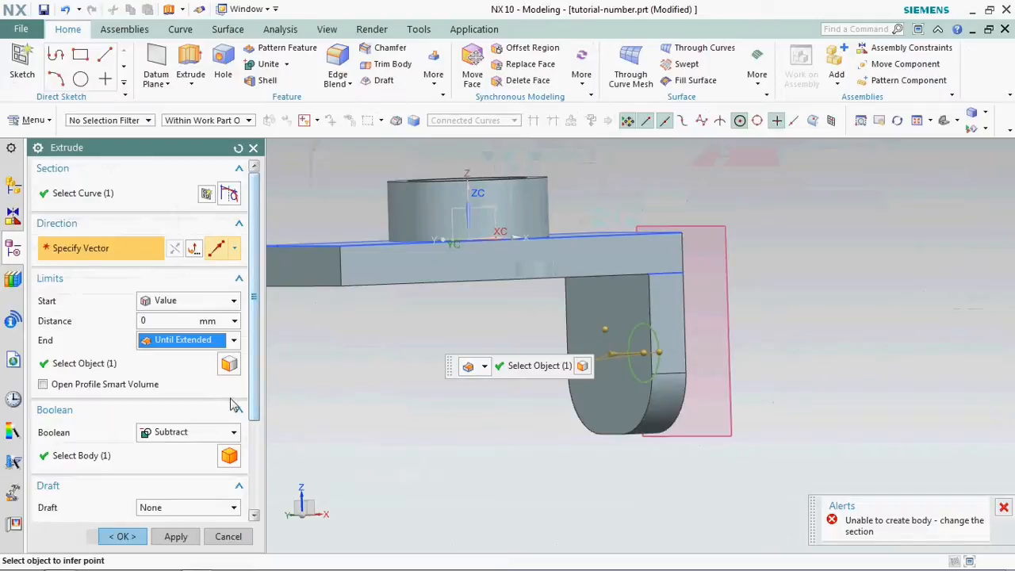
- Set the extrusion direction to an inferred vector along the X-axis and complete the hole through the flange
scroll(199, 408, down, 3)
scroll(220, 262, up, 3)
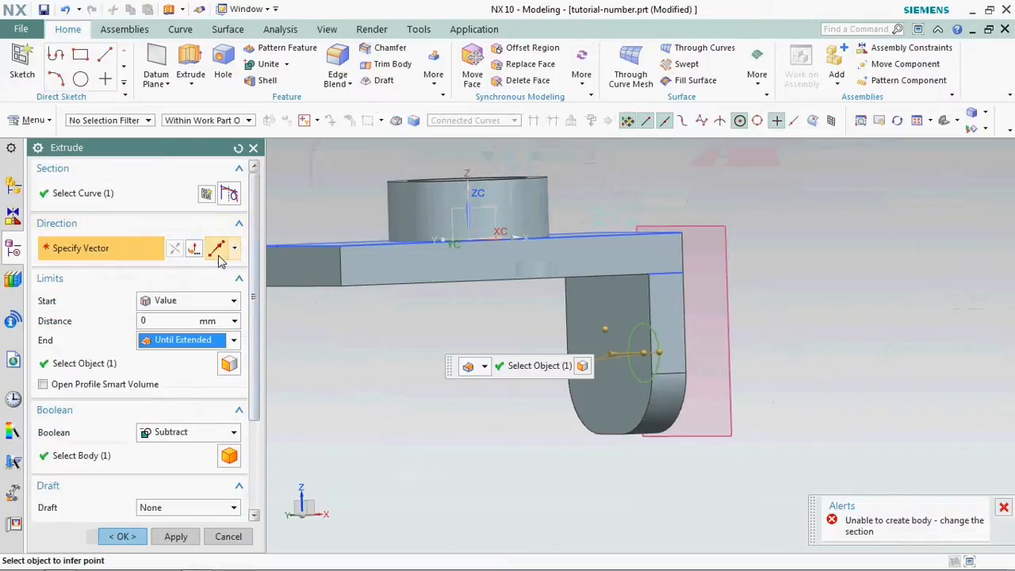
click(234, 249)
click(219, 12)
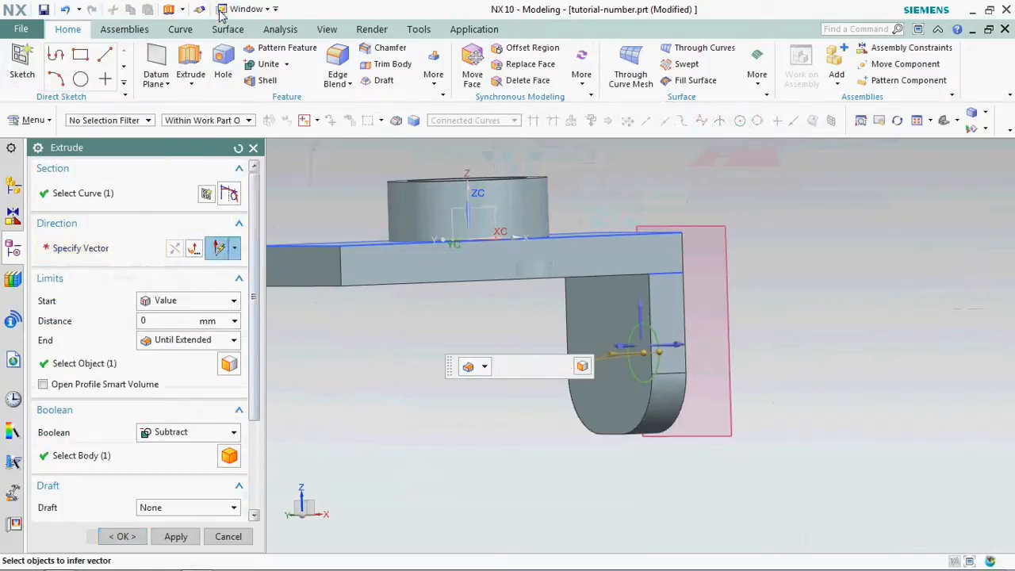
click(674, 332)
click(123, 537)
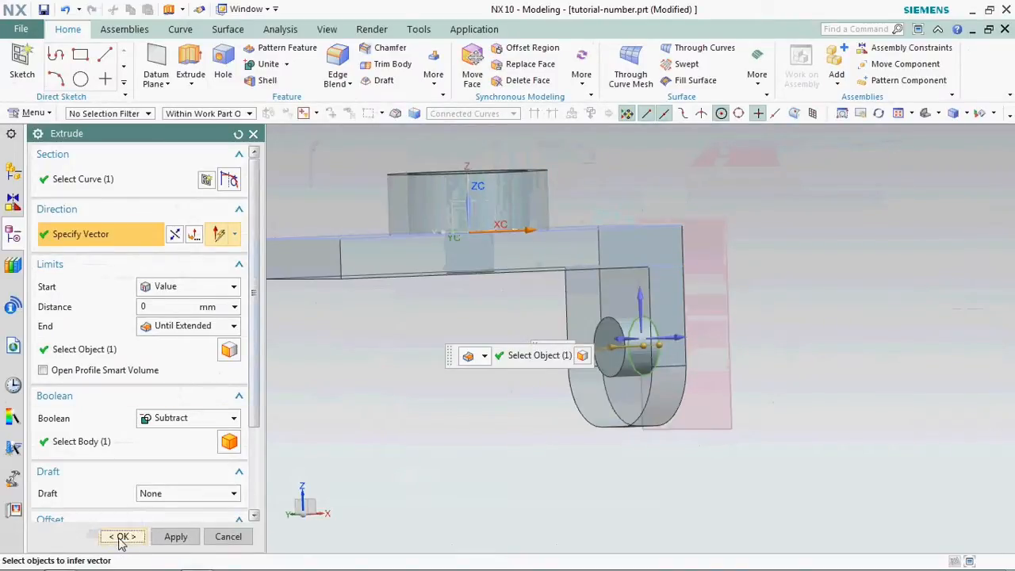
- Inspect the flange hole from below and save the part file
middle_drag(663, 361, 716, 349)
scroll(619, 362, up, 1)
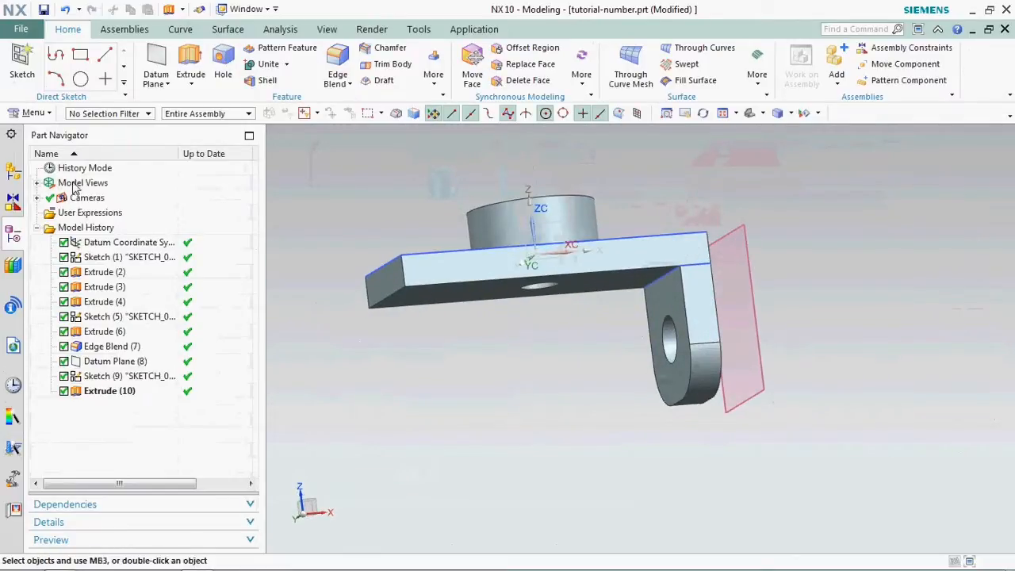
click(44, 10)
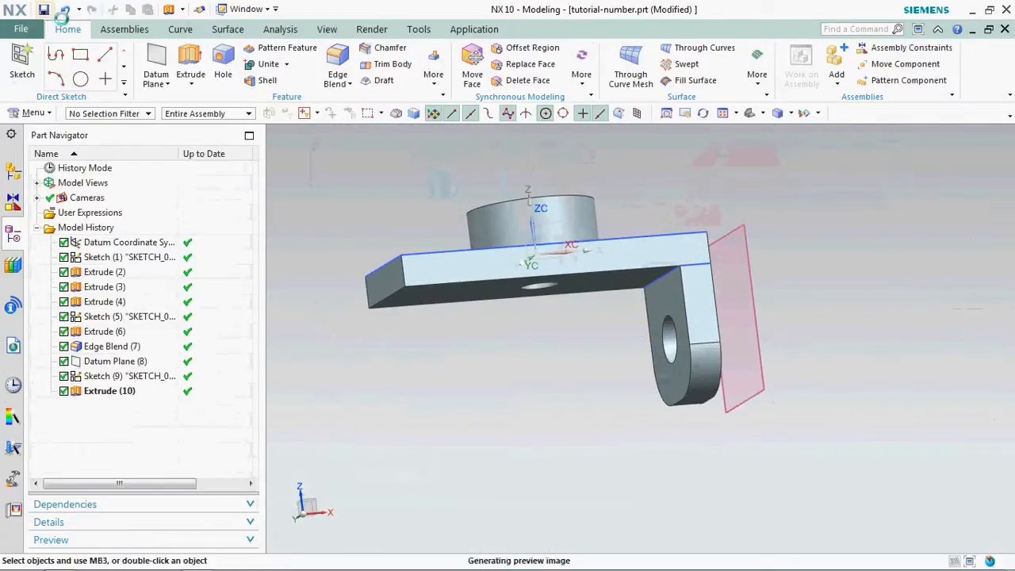
click(436, 64)
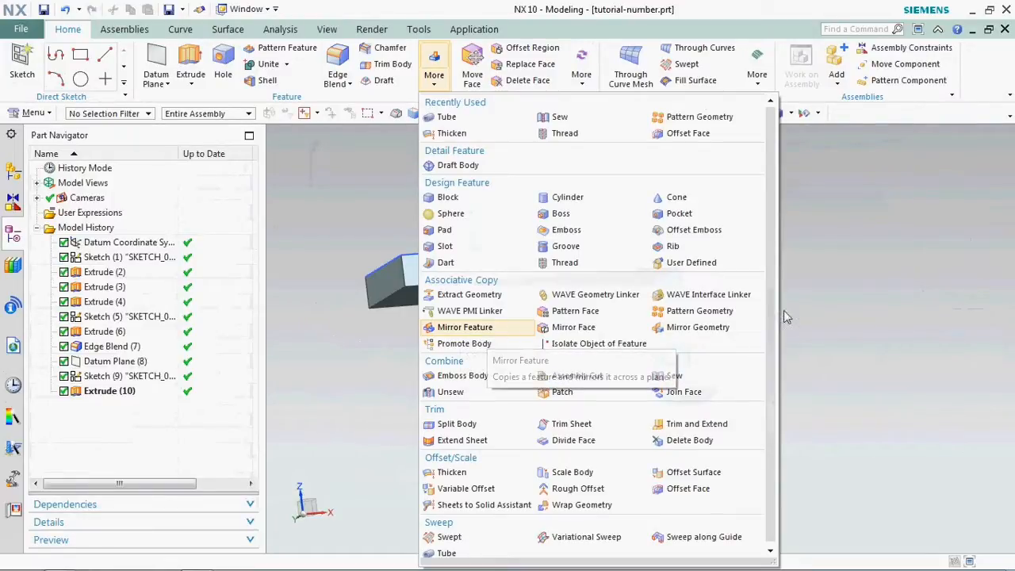
click(690, 329)
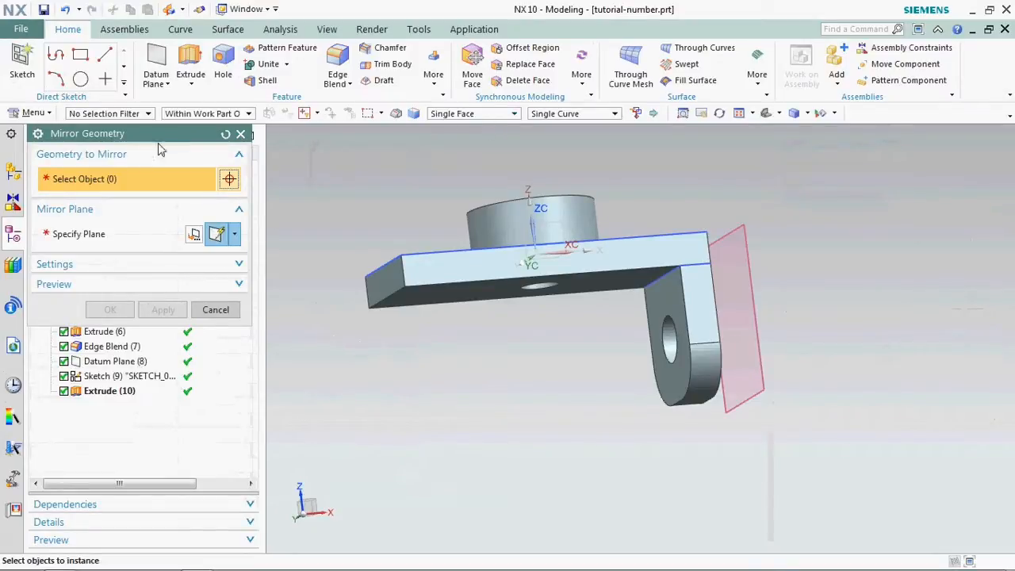
click(240, 135)
click(434, 68)
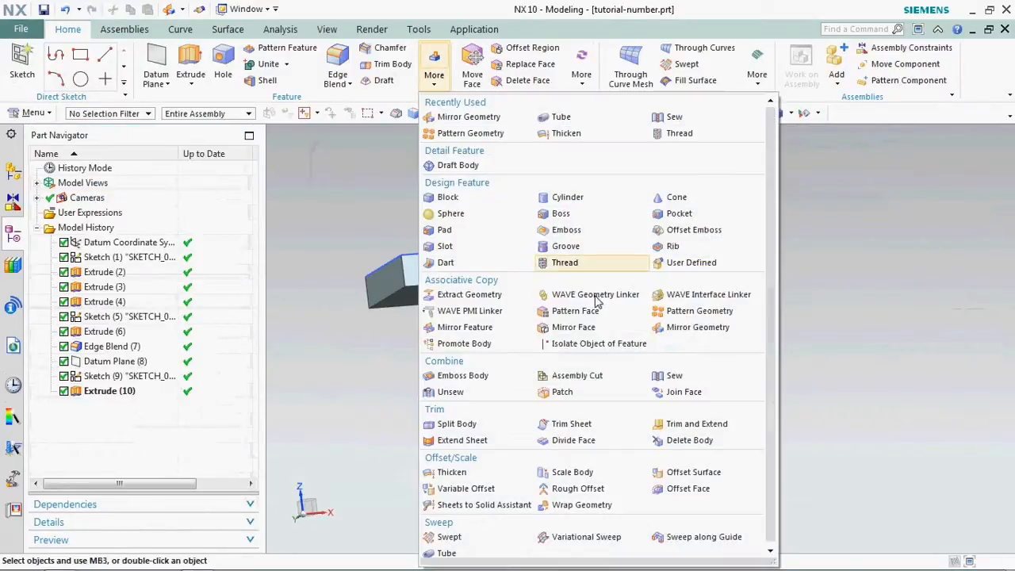
click(702, 329)
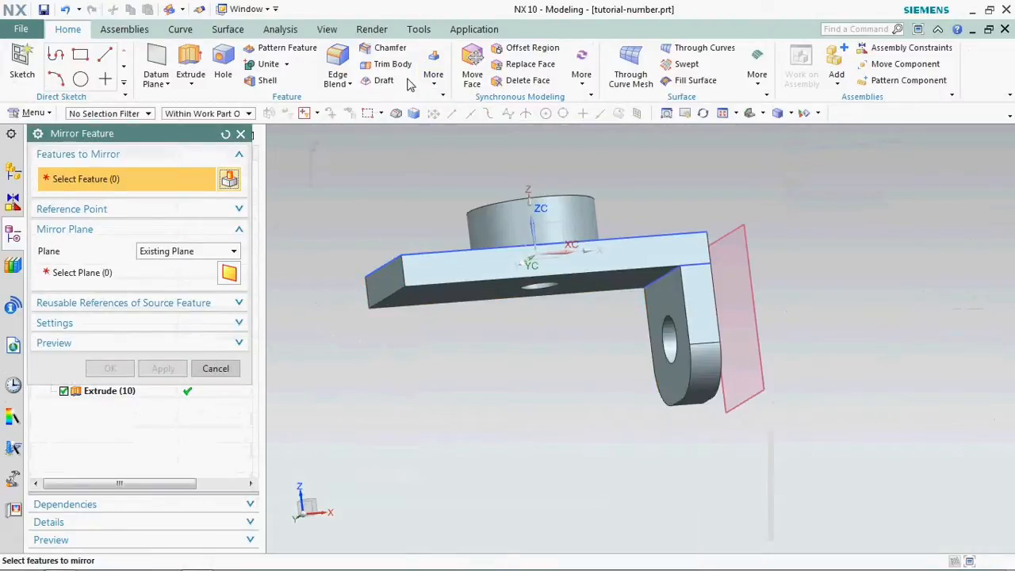
click(675, 345)
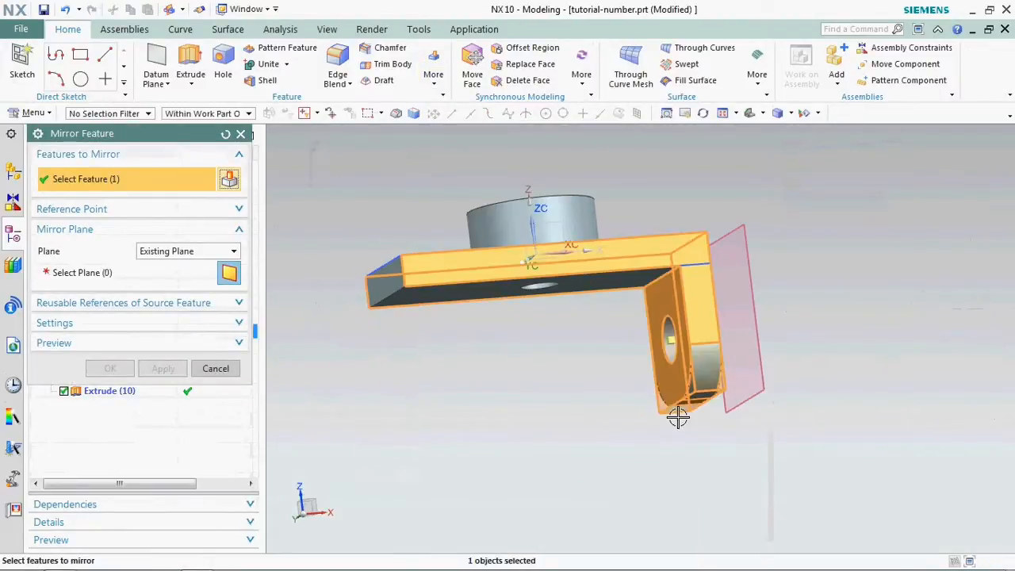
click(241, 133)
- Start Mirror Face and select the flange's inner face, hole wall, side face and rounded end faces
click(433, 70)
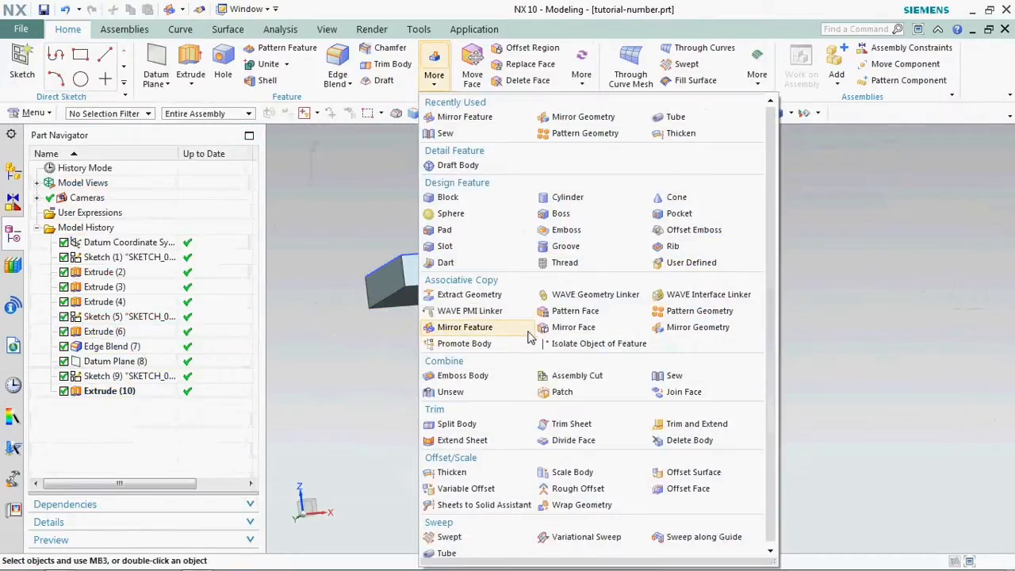
click(557, 328)
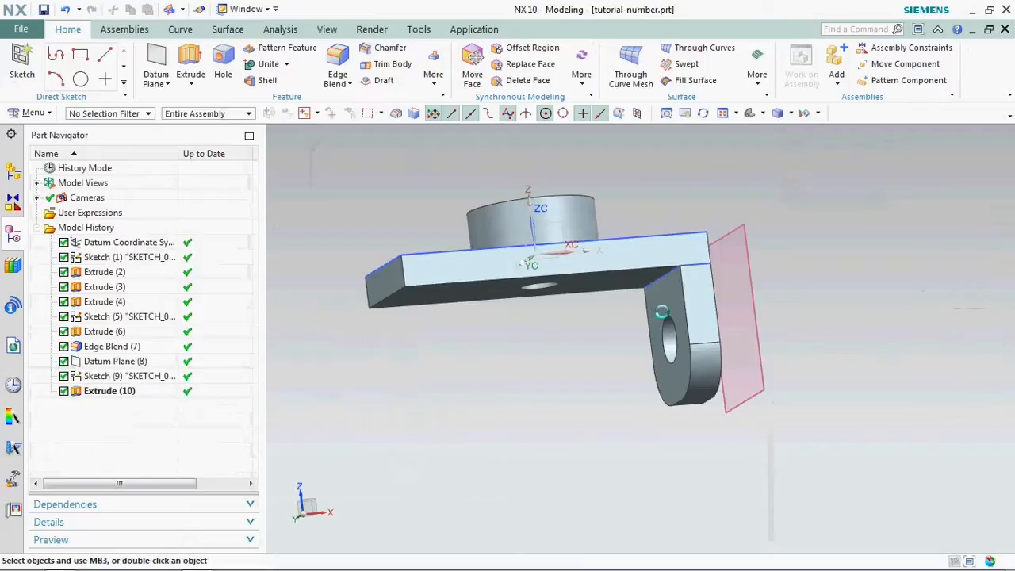
click(658, 306)
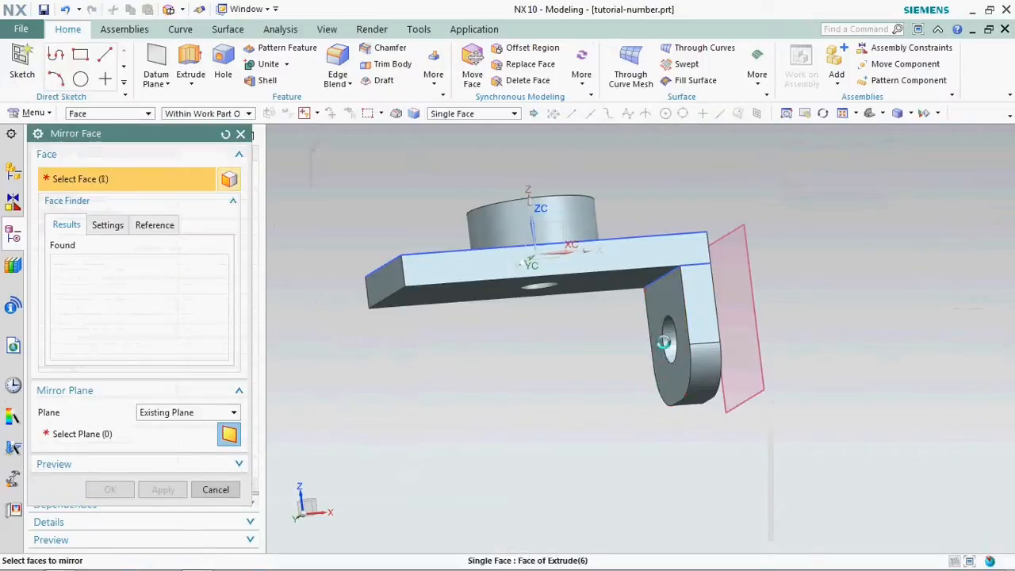
click(669, 345)
click(705, 370)
click(698, 332)
click(698, 406)
- Try to mirror the flange's faces, including the remaining rounded end faces, about the datum YZ plane
middle_drag(570, 384, 578, 328)
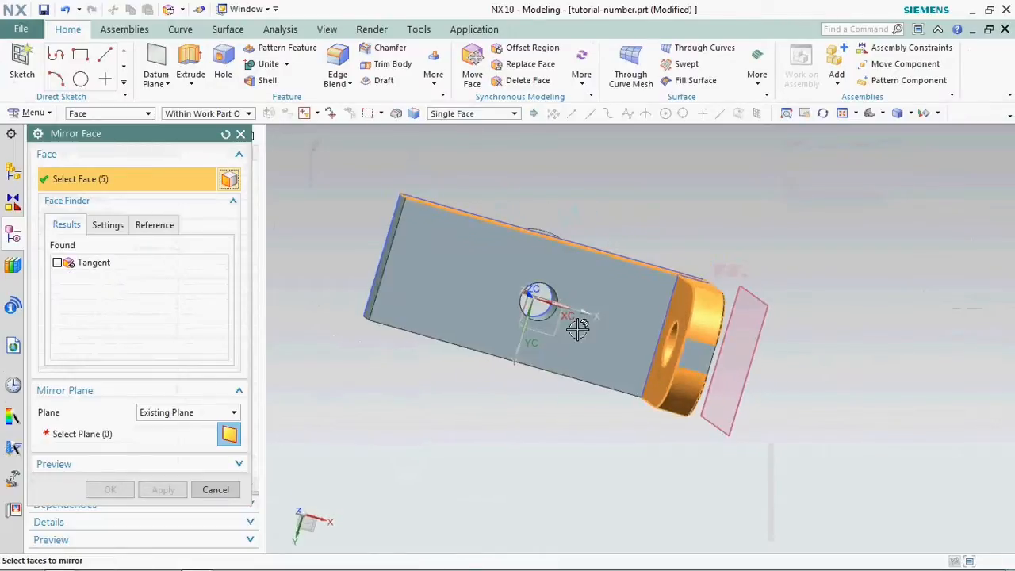
middle_drag(622, 413, 578, 373)
click(578, 371)
middle_drag(448, 392, 4, 304)
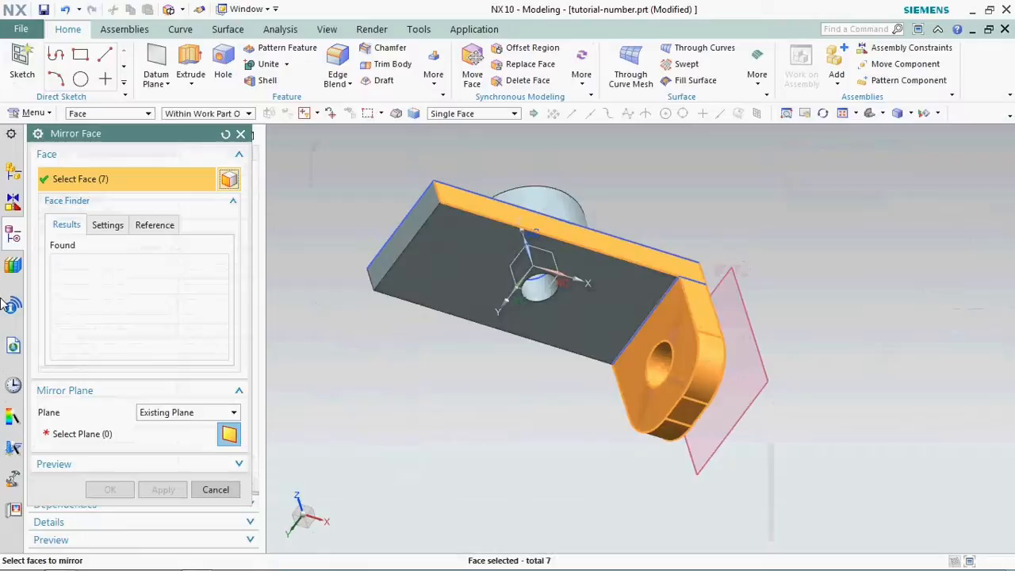
click(125, 436)
click(516, 257)
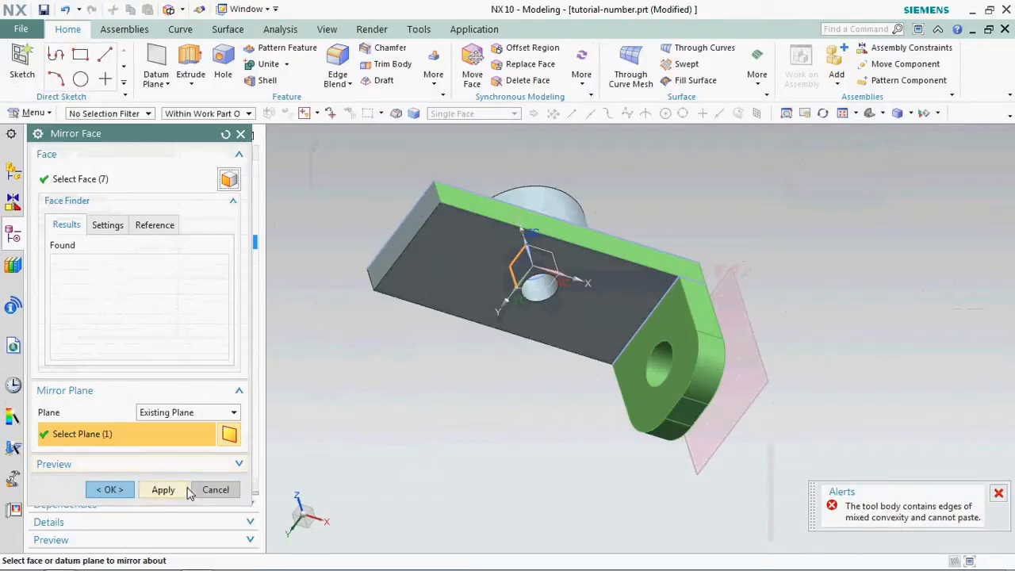
click(214, 490)
- Edit the flange extrusion's Boolean so the flange becomes a body separate from the plate
middle_drag(552, 368, 673, 353)
double_click(672, 324)
key(Escape)
scroll(672, 324, up, 1)
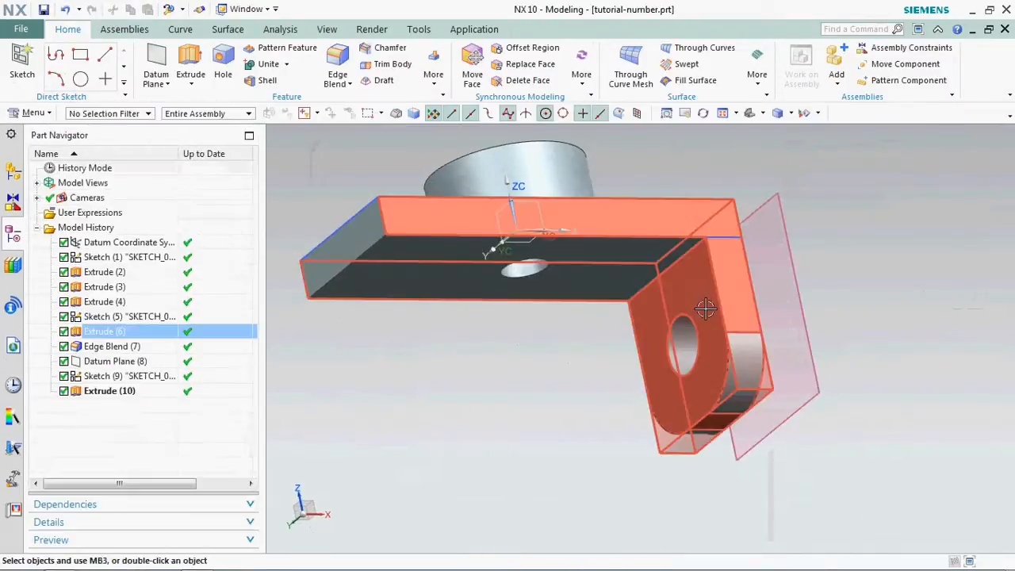
double_click(706, 309)
click(204, 426)
click(186, 444)
click(176, 537)
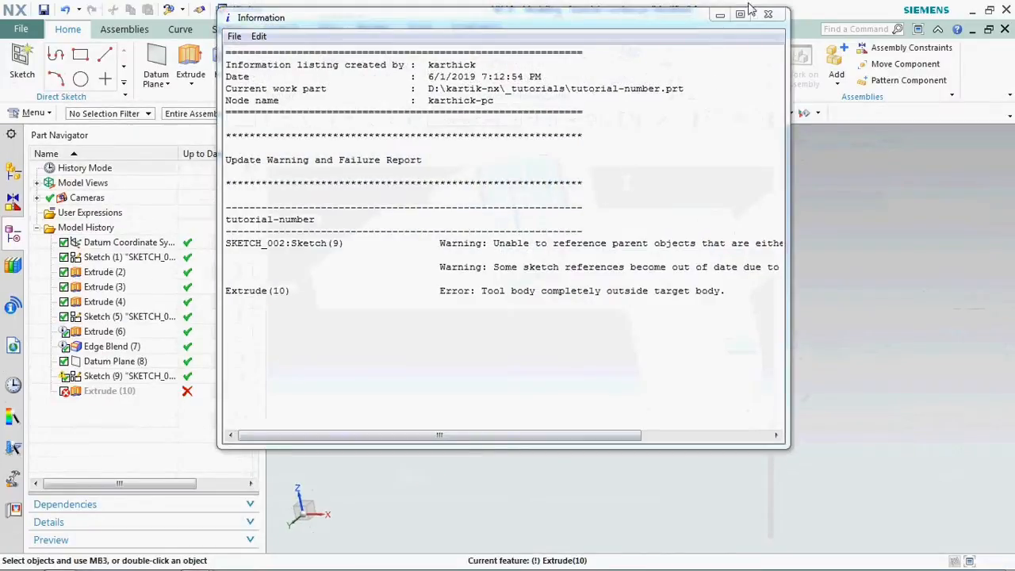
click(768, 15)
- Edit the flange hole extrusion so it subtracts from the separate flange body
double_click(93, 397)
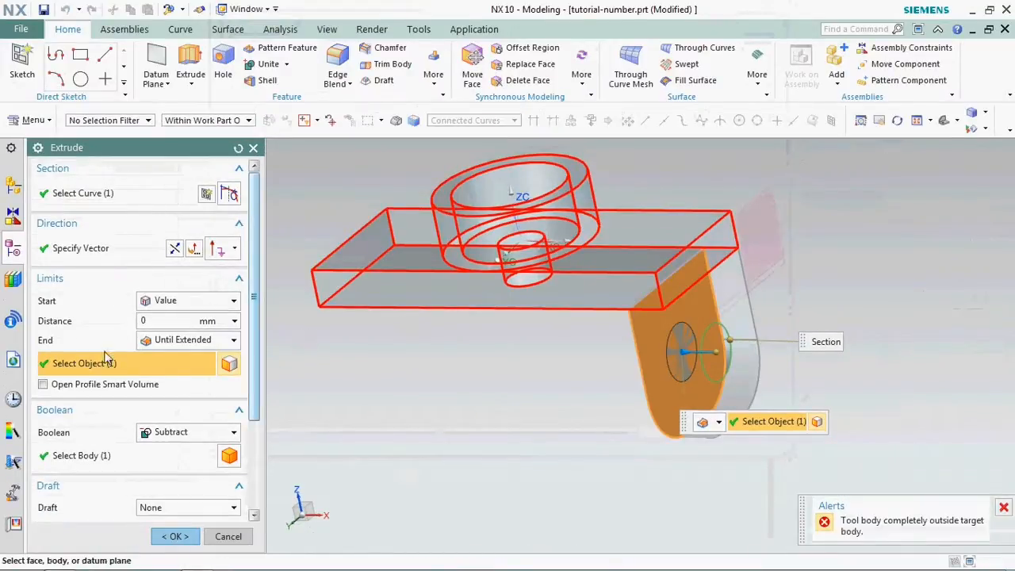
click(167, 432)
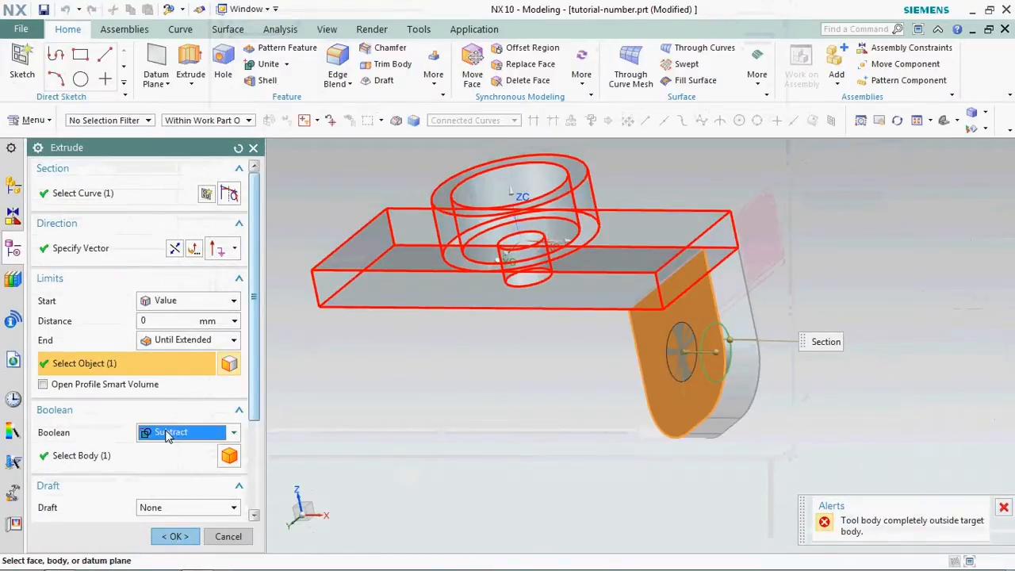
click(117, 455)
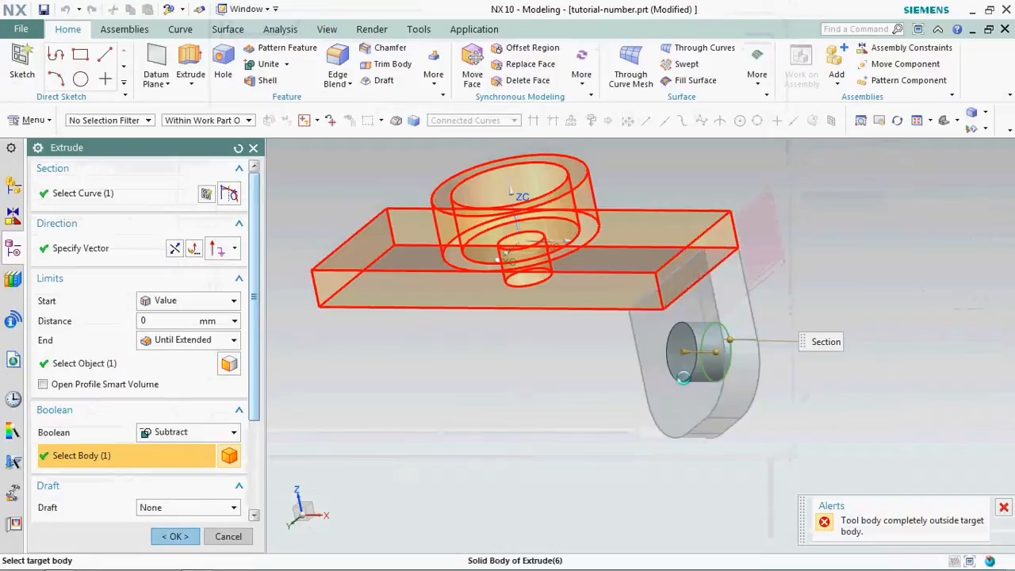
click(683, 378)
click(176, 537)
- Mirror the flange body with its hole about the datum YZ plane using Mirror Geometry
middle_drag(641, 390, 625, 395)
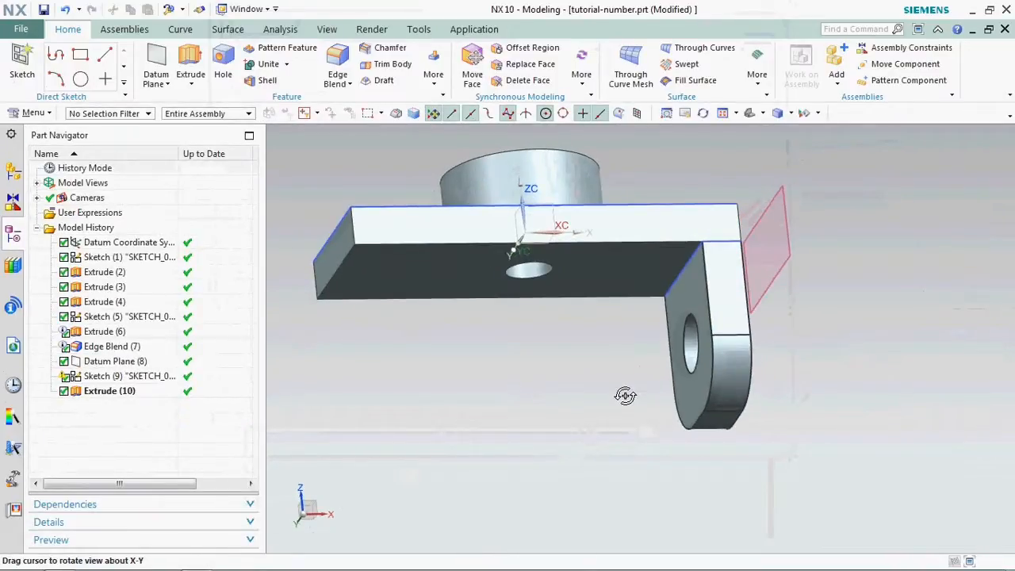
click(433, 74)
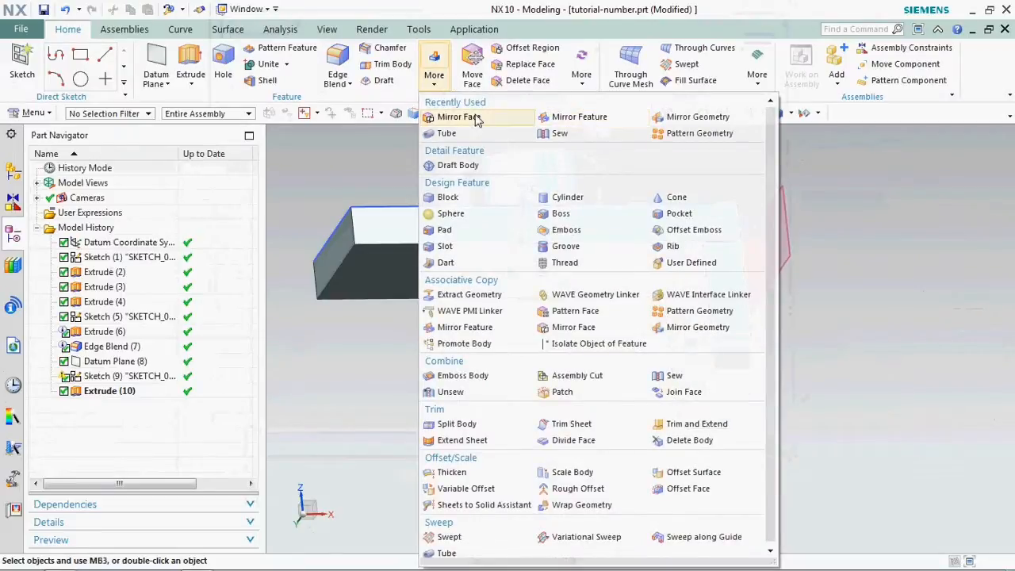
click(660, 119)
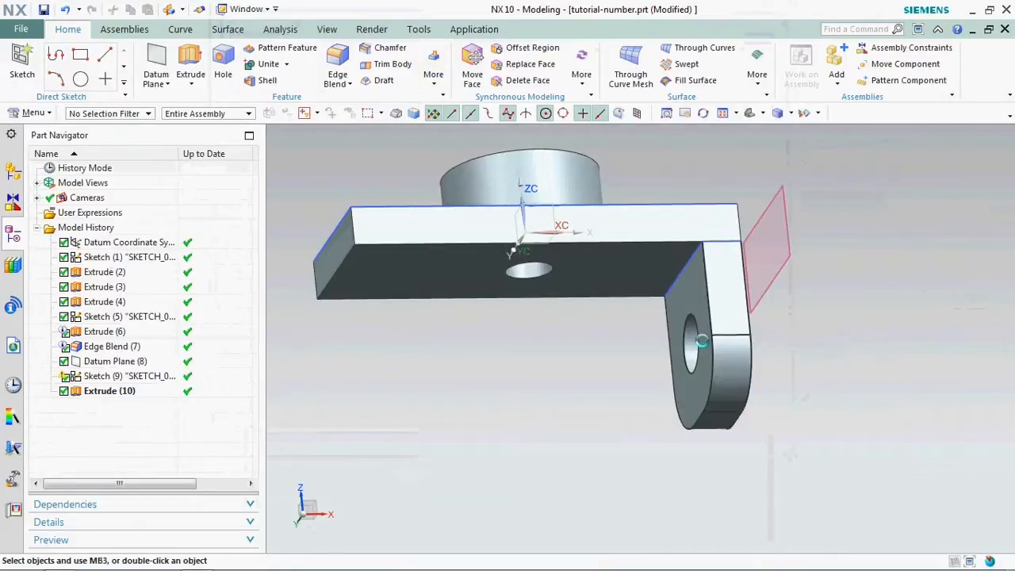
click(710, 349)
click(165, 242)
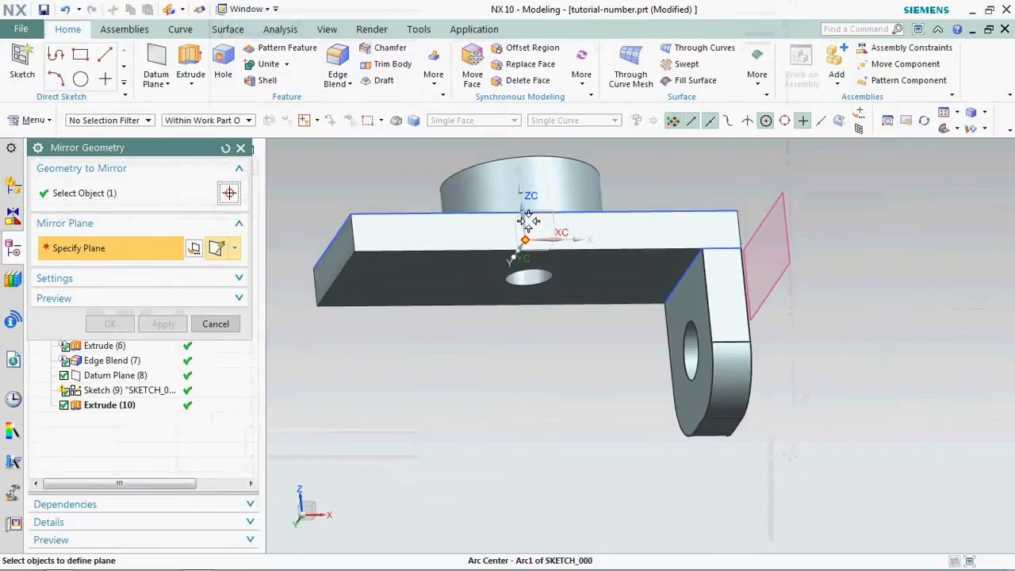
scroll(517, 230, up, 4)
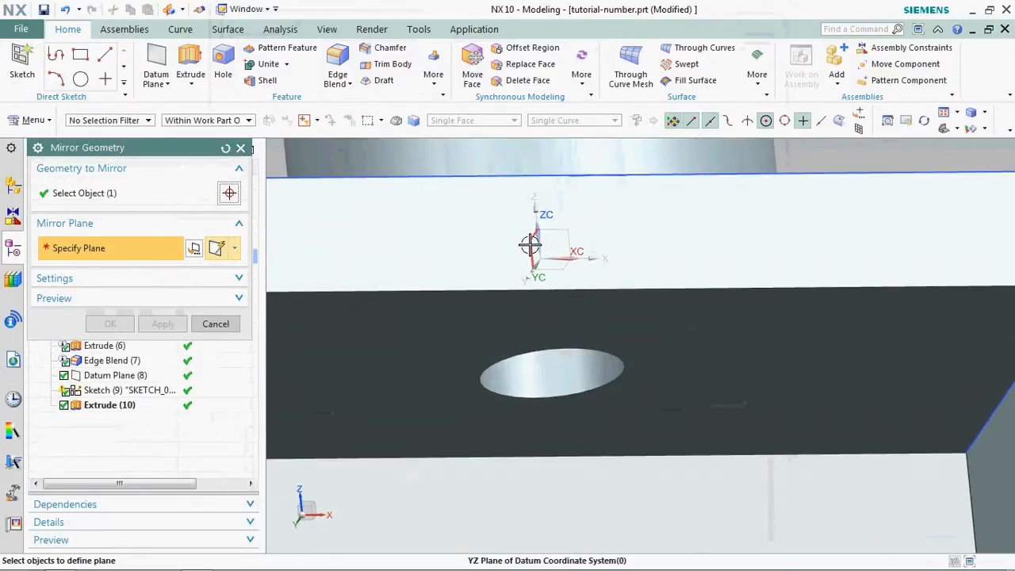
click(530, 246)
scroll(530, 245, down, 4)
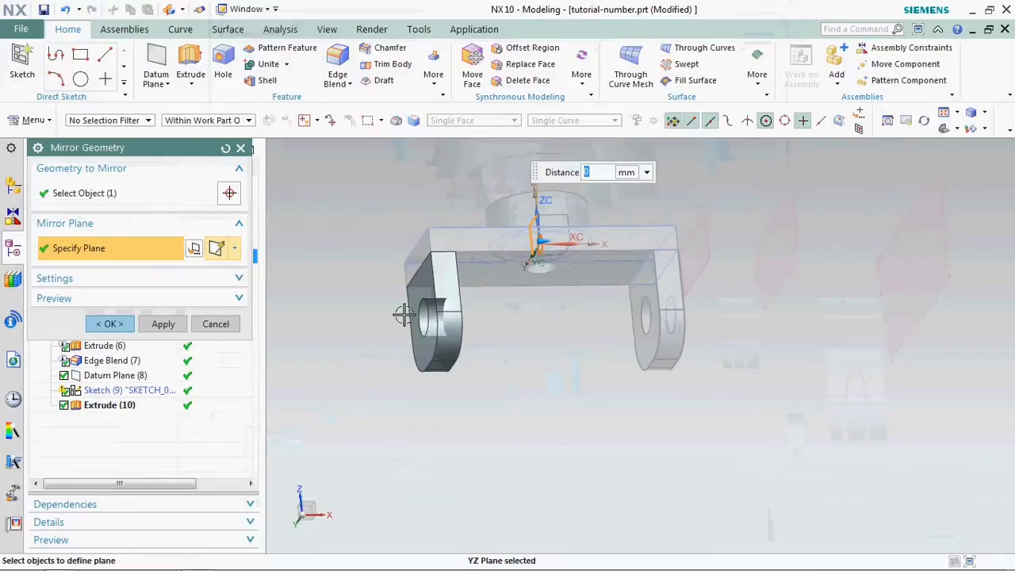
click(111, 324)
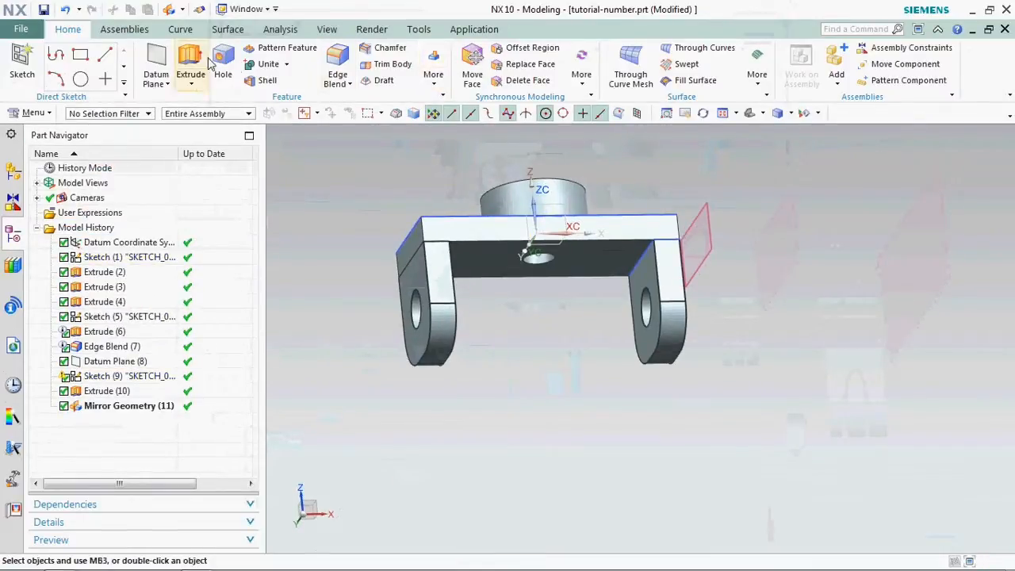
- Unite the plate with the original and mirrored flange bodies
click(248, 67)
click(474, 234)
click(433, 306)
click(671, 317)
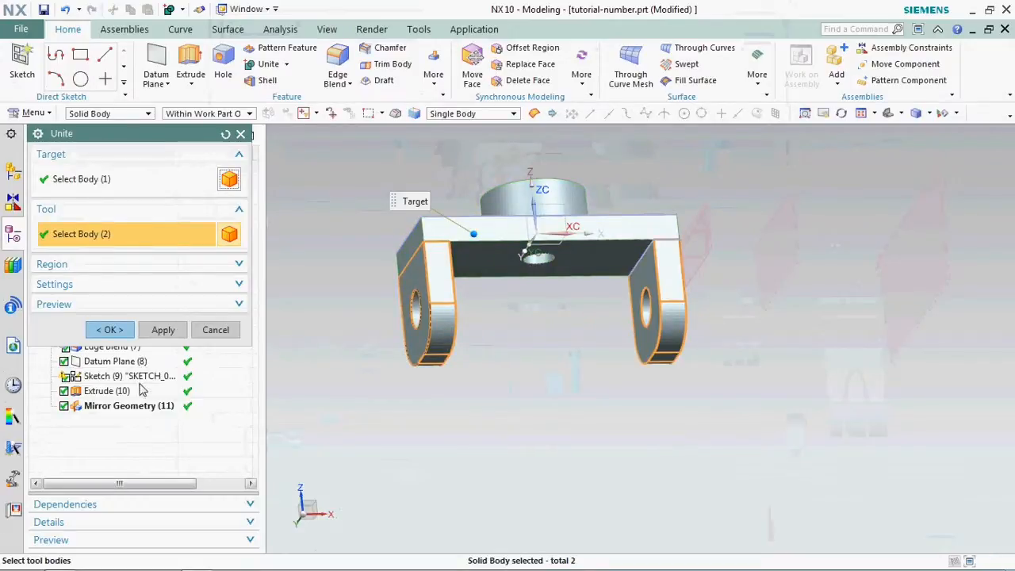
click(108, 330)
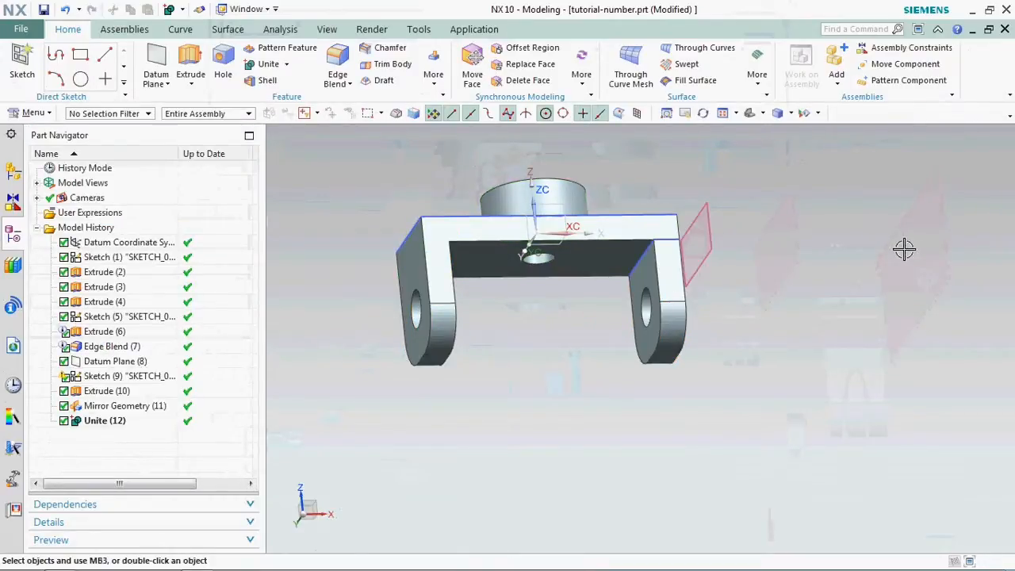
- Hide the plate sketch, the flange sketch and the datum plane beside the flange
click(583, 224)
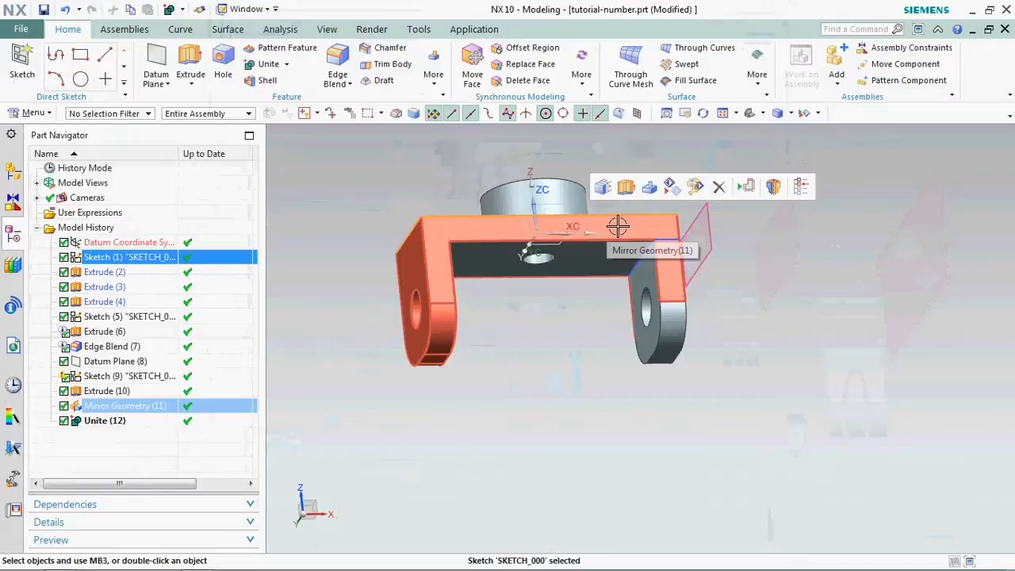
key(ctrl+b)
click(641, 260)
key(ctrl+b)
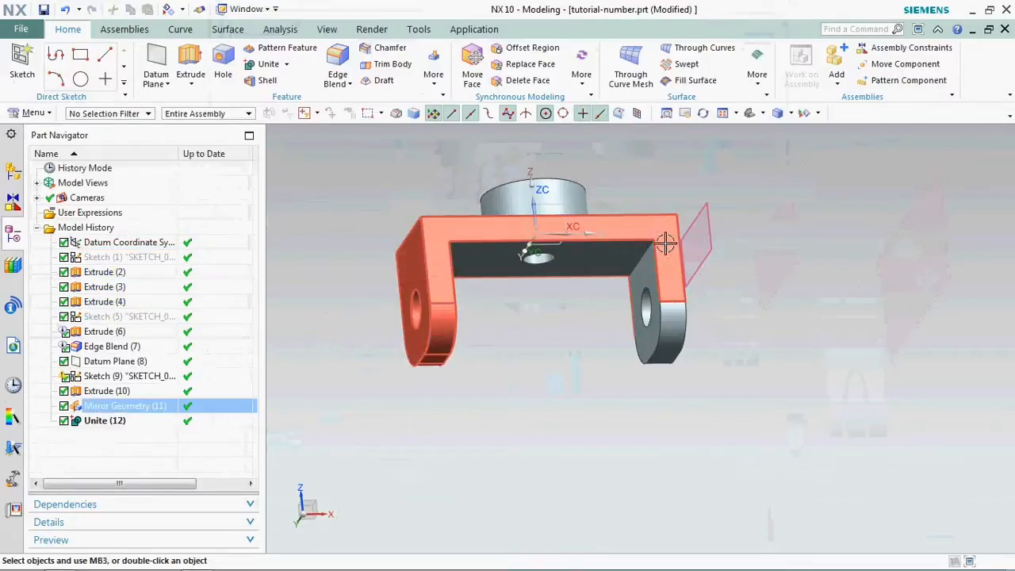
click(705, 231)
key(ctrl+b)
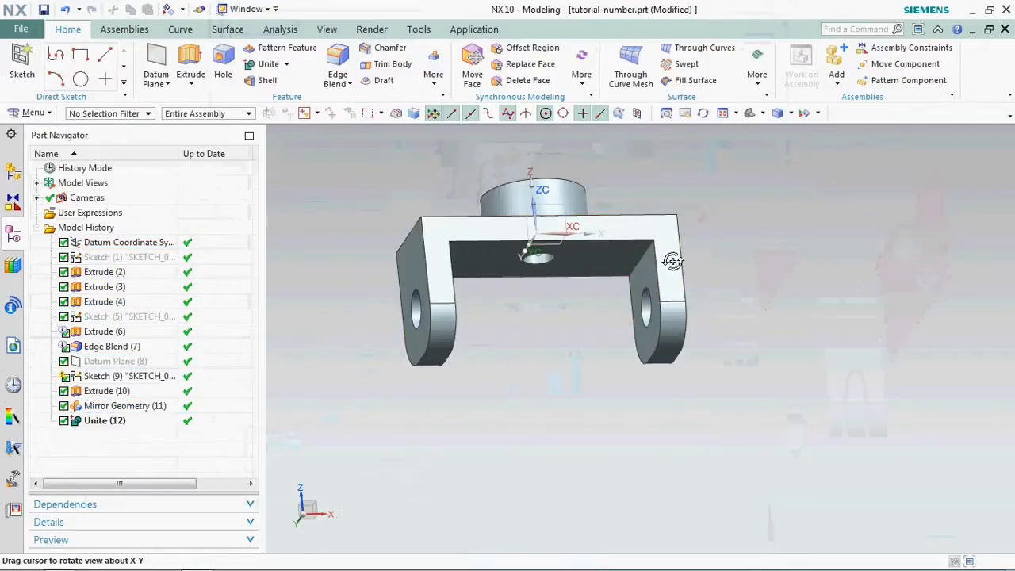
- Hide the datum coordinate system and the flange hole sketch
middle_drag(673, 262, 603, 246)
click(567, 244)
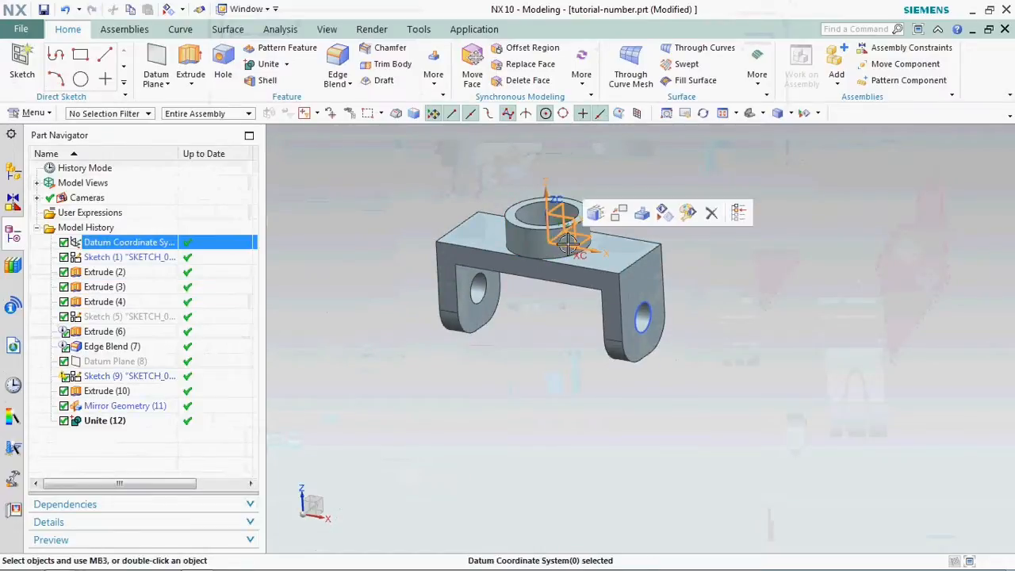
key(ctrl+b)
mouse_move(571, 238)
middle_down()
mouse_move(625, 203)
mouse_move(550, 227)
mouse_move(555, 200)
mouse_move(633, 217)
mouse_move(555, 238)
middle_up()
right_click(595, 304)
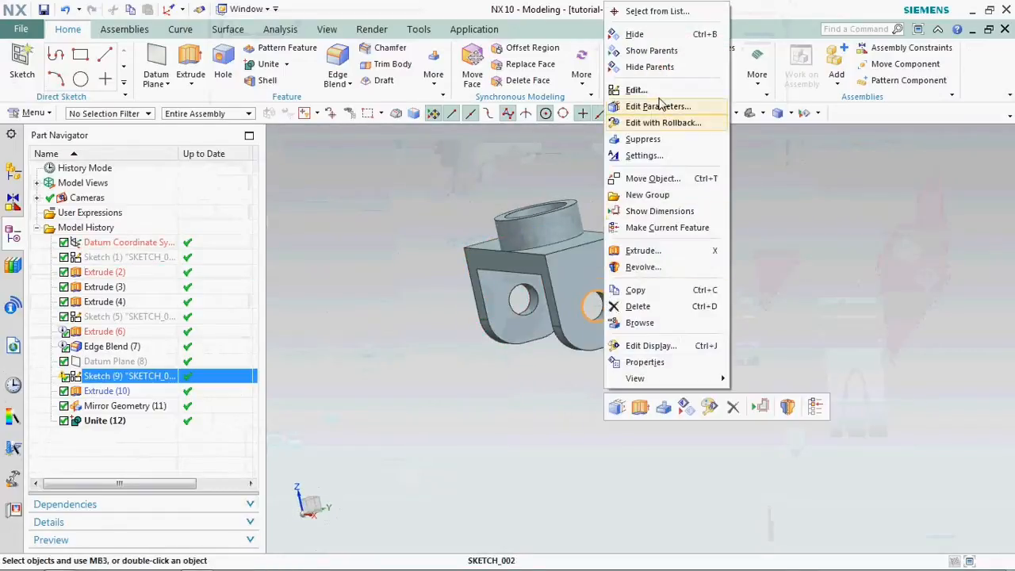
click(640, 36)
- Switch the model display to realistic shading with a floor grid and reflections
scroll(583, 280, down, 1)
scroll(499, 243, up, 3)
middle_drag(499, 243, 425, 209)
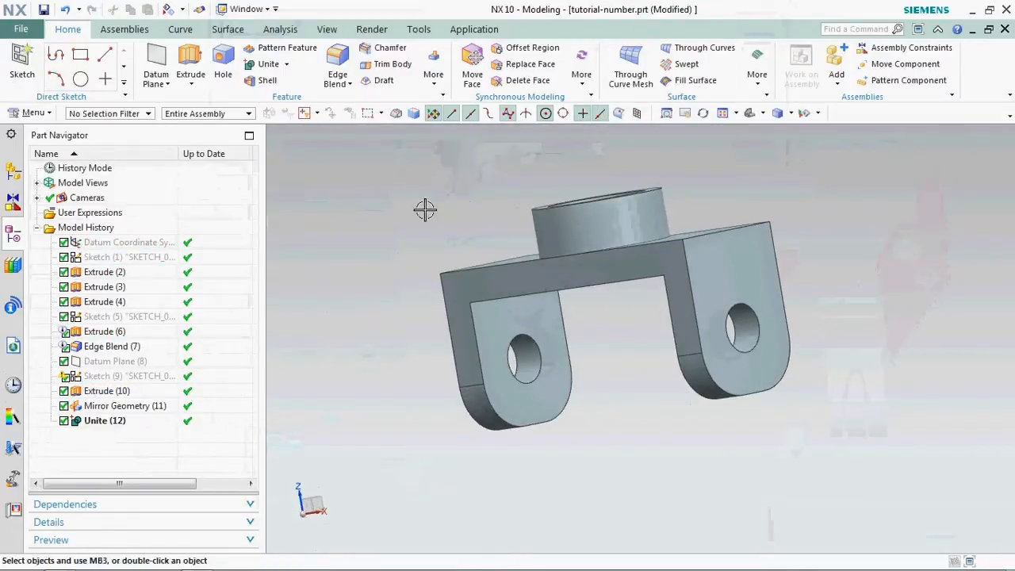
right_click(425, 210)
click(484, 354)
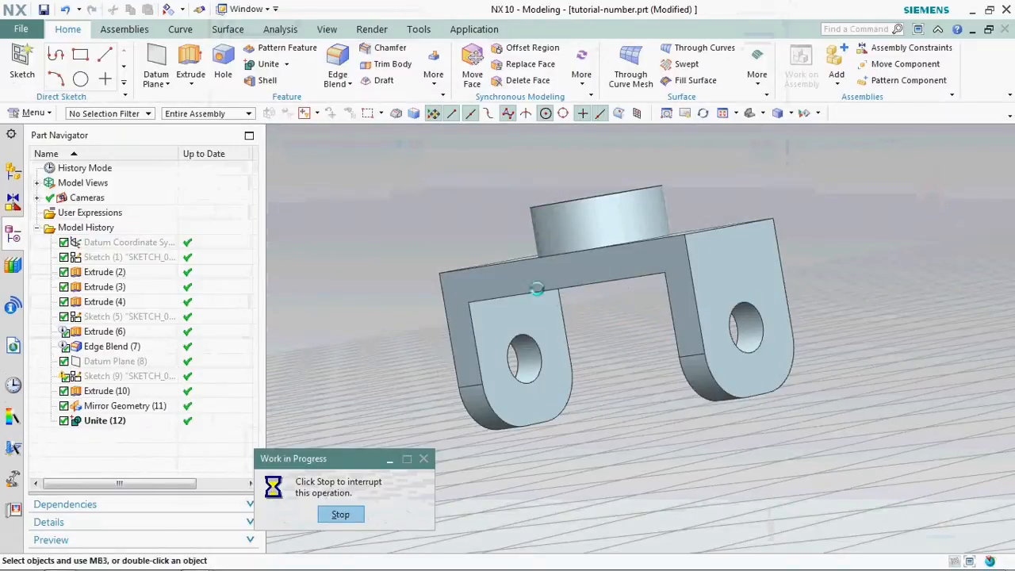
- Blend the ring's inner top edge with a 10 mm radius
mouse_move(503, 272)
middle_down()
mouse_move(516, 281)
mouse_move(565, 270)
mouse_move(655, 194)
mouse_move(707, 229)
mouse_move(664, 222)
mouse_move(589, 238)
mouse_move(619, 252)
middle_up()
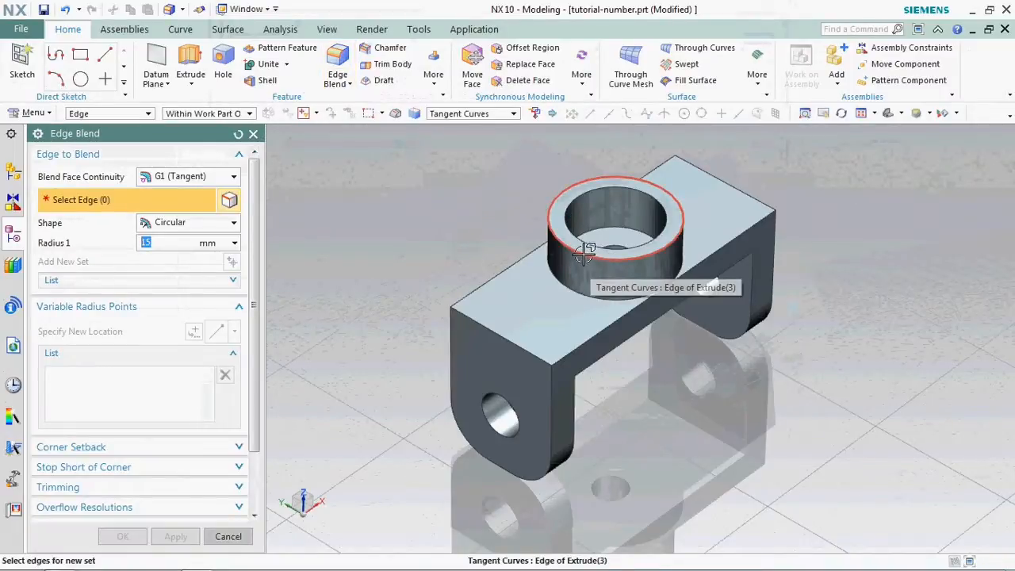
click(582, 201)
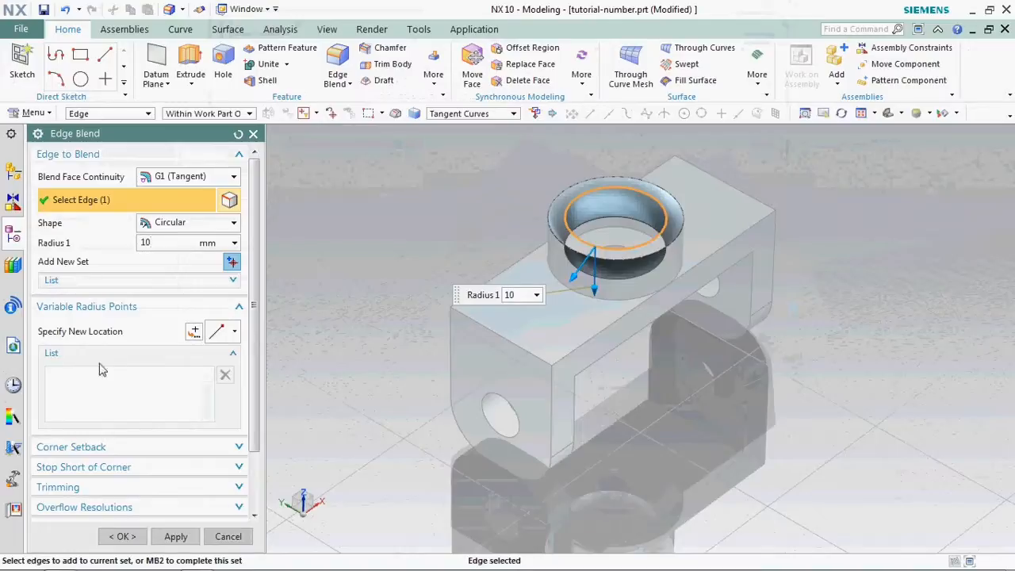
click(175, 537)
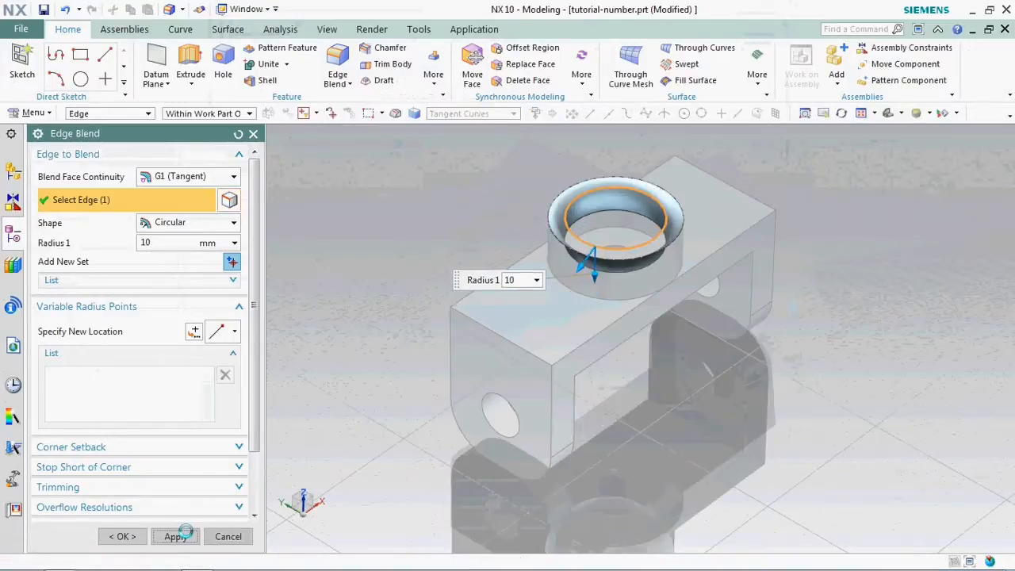
mouse_move(590, 227)
middle_down()
mouse_move(568, 216)
mouse_move(526, 265)
mouse_move(596, 232)
mouse_move(560, 254)
mouse_move(526, 233)
mouse_move(591, 218)
middle_up()
click(241, 134)
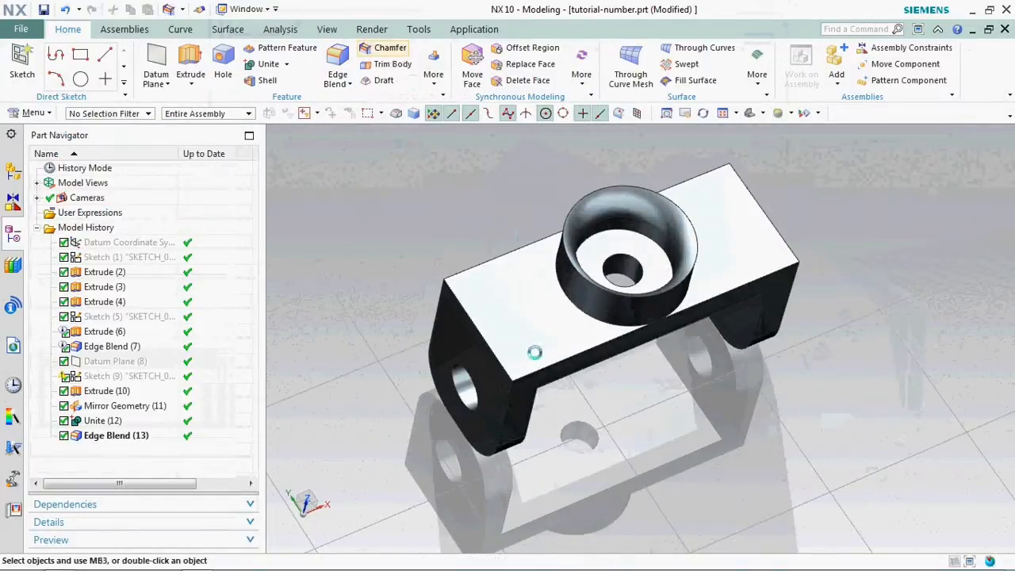
- Chamfer the two end edges of the plate's top face with a symmetric 3 mm distance
click(473, 326)
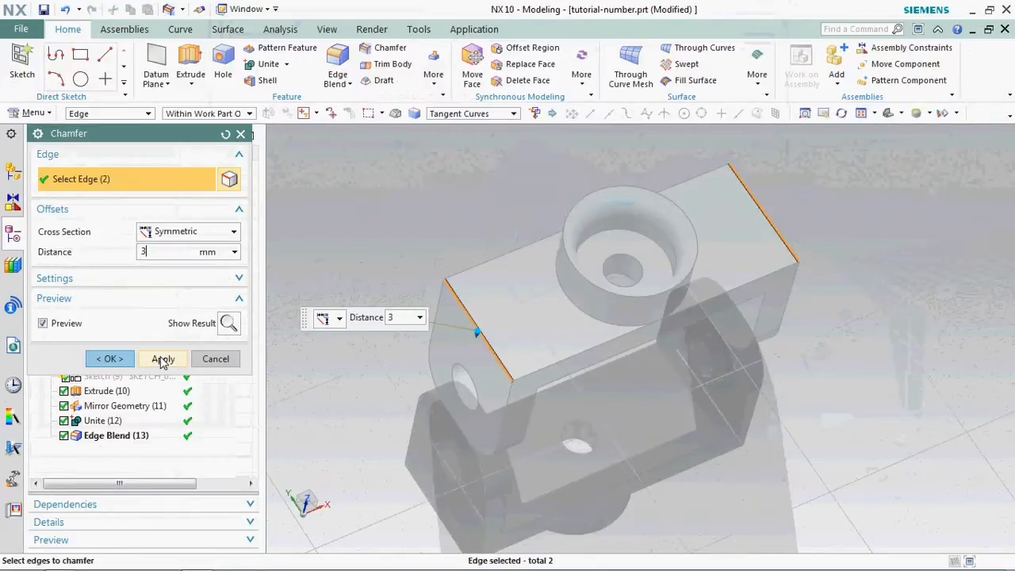
click(111, 359)
- Chamfer all four circular edges of the two flange holes with a symmetric 1 mm distance
middle_drag(540, 341, 603, 253)
click(384, 49)
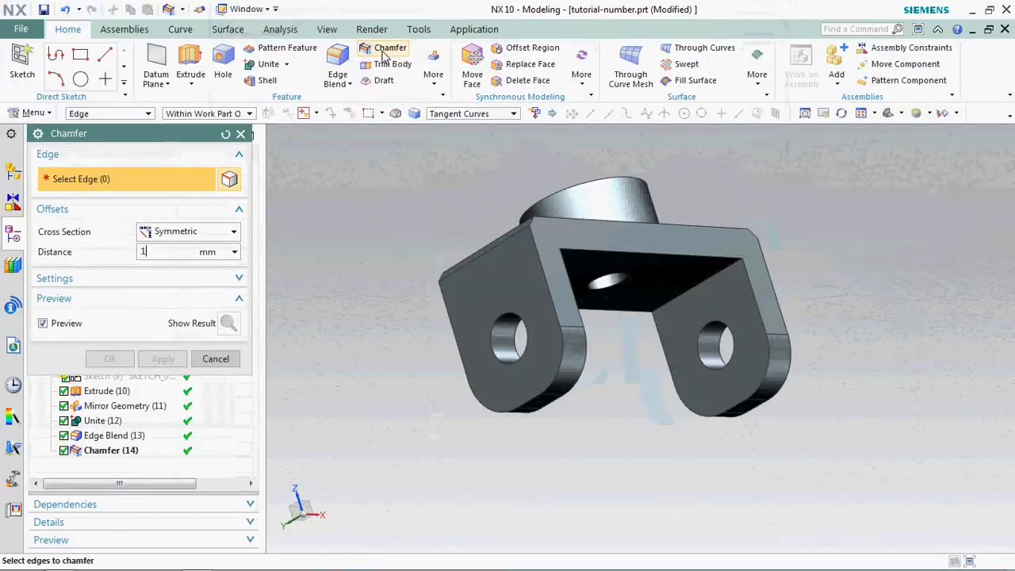
click(517, 311)
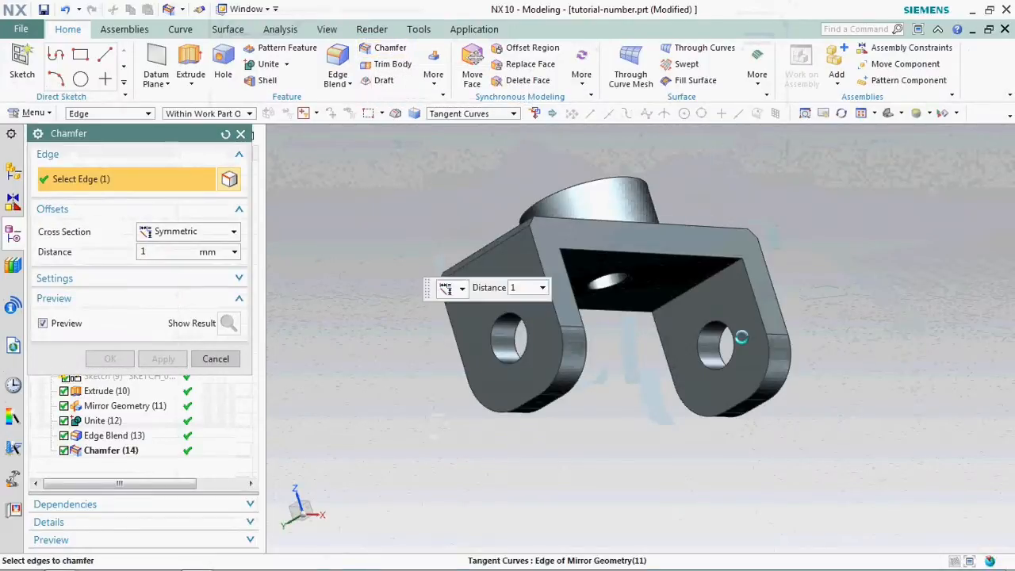
click(733, 319)
middle_drag(494, 407, 410, 402)
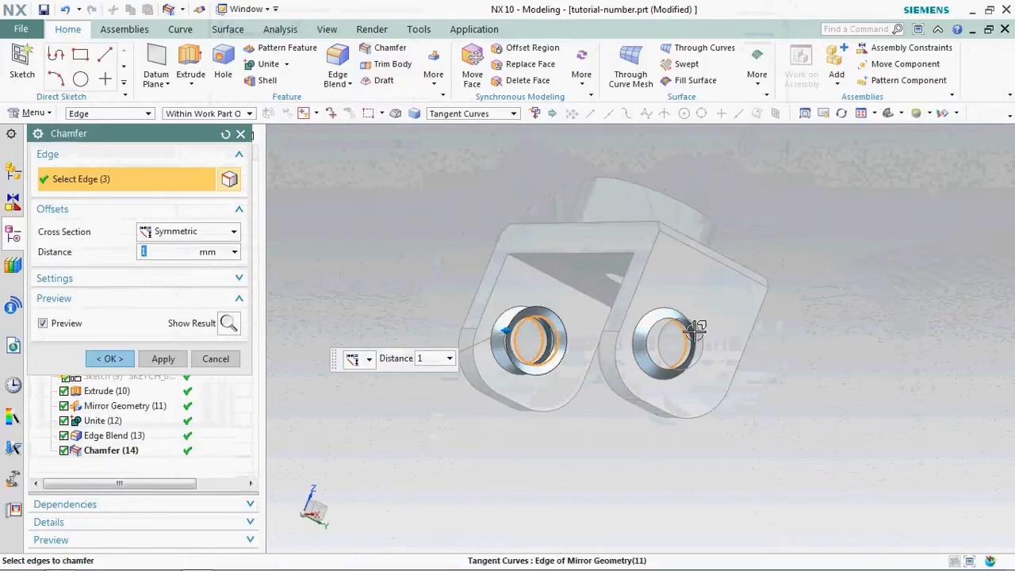
click(101, 362)
- Chamfer both circular edges of the plate's central hole with a symmetric 1 mm distance
middle_drag(791, 338, 817, 322)
click(392, 51)
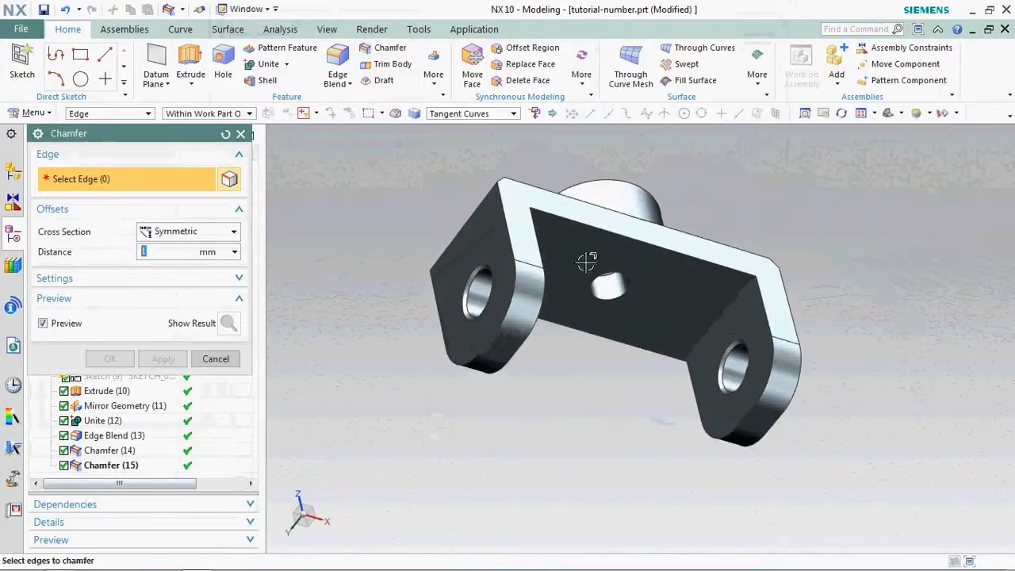
middle_drag(634, 214, 610, 317)
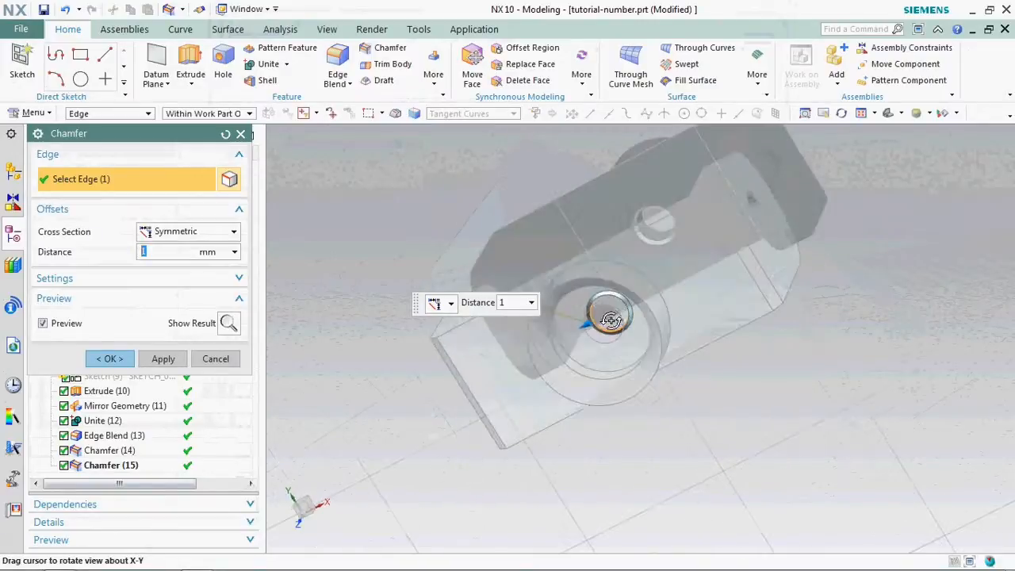
scroll(601, 316, up, 3)
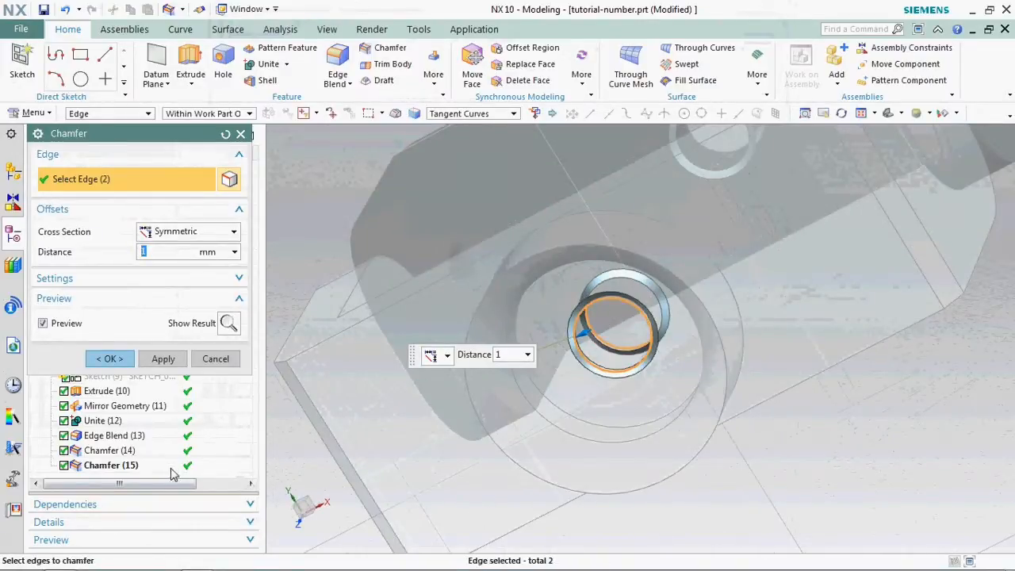
click(110, 359)
- Blend the inner bottom edge of the ring with a 10 mm radius
middle_drag(611, 349, 618, 370)
scroll(618, 373, down, 1)
click(347, 63)
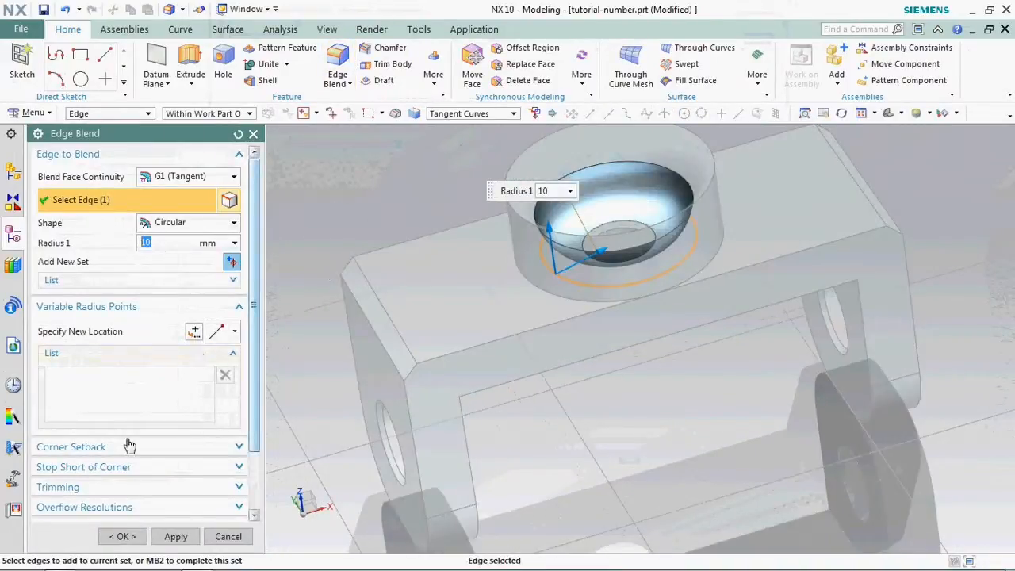
click(123, 536)
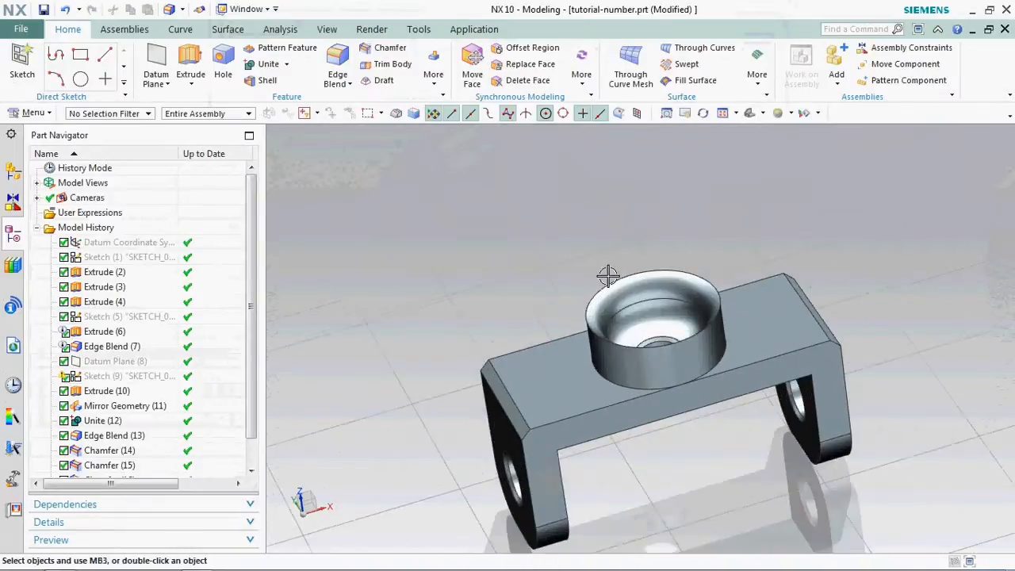
- Examine the finished bracket from several angles, checking the ring's blends and the chamfered holes and edges
middle_drag(635, 333, 621, 392)
scroll(653, 326, up, 4)
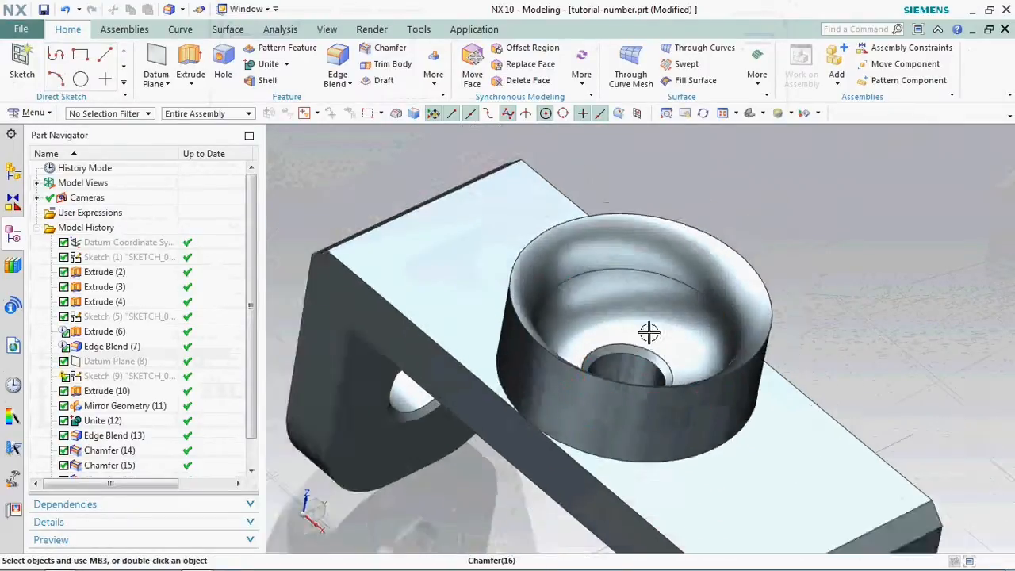
scroll(648, 333, down, 4)
middle_drag(637, 355, 652, 299)
scroll(628, 348, down, 3)
scroll(630, 344, up, 5)
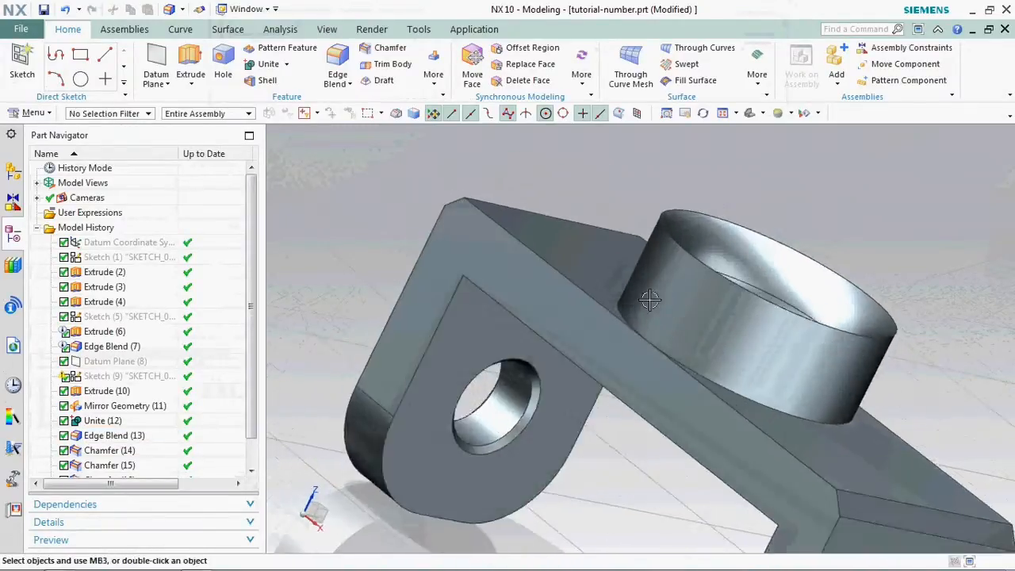
scroll(655, 304, down, 3)
scroll(809, 351, up, 2)
middle_drag(811, 352, 711, 397)
scroll(732, 319, down, 4)
scroll(732, 351, up, 3)
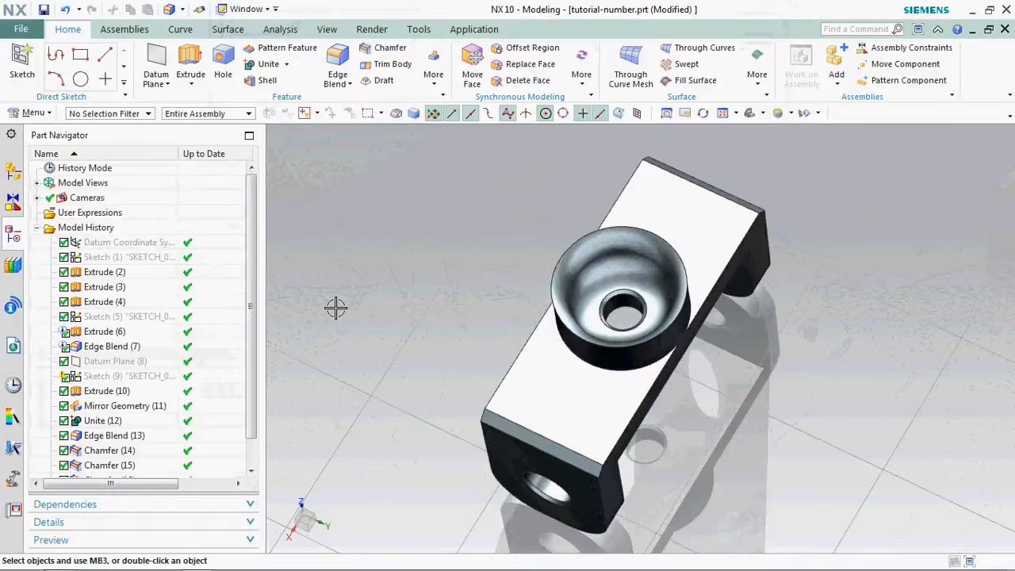